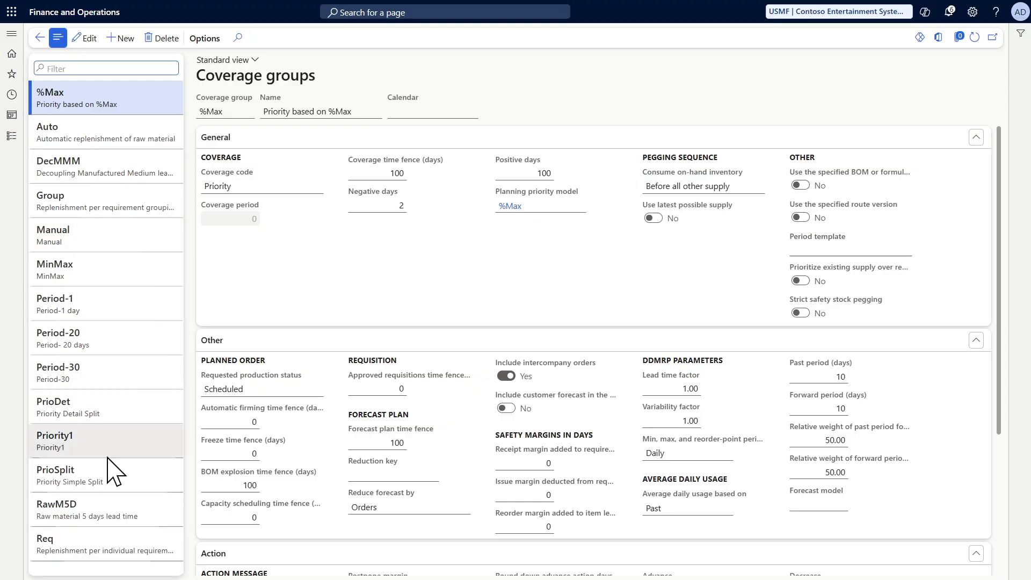
Open the Priority1 coverage group for editing and choose Priority as its coverage code.
left_click(43, 432)
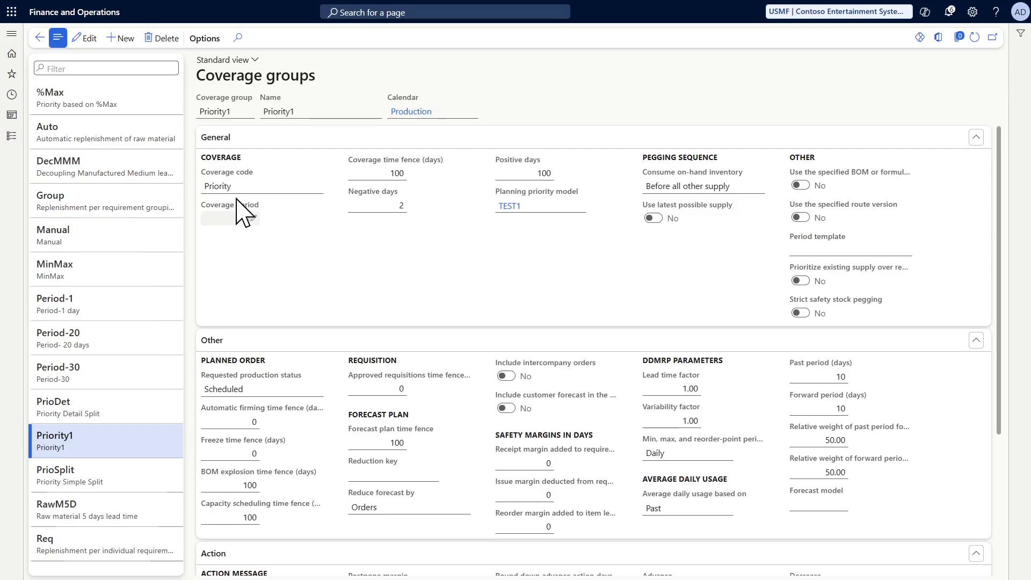
left_click(87, 40)
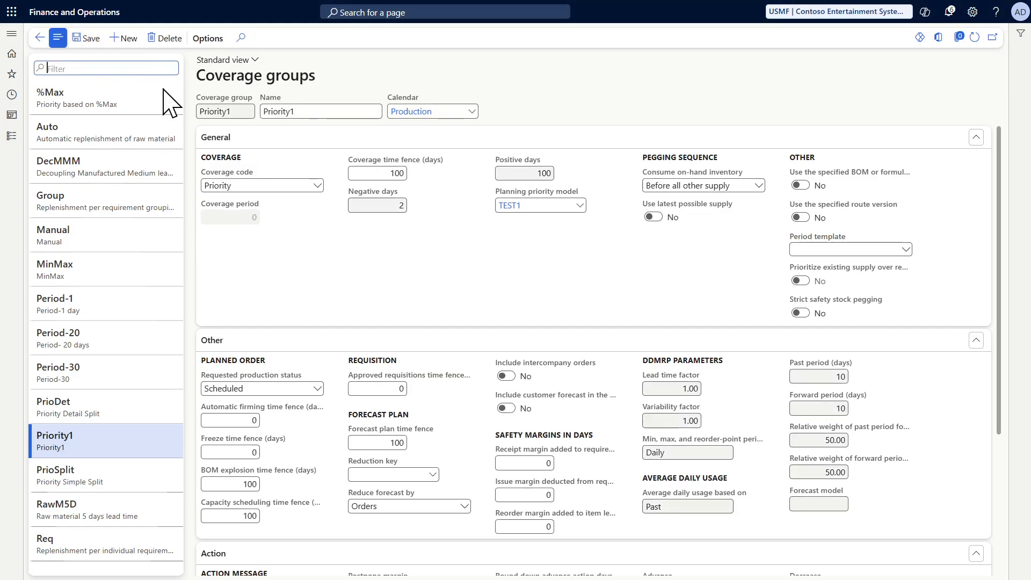
left_click(318, 186)
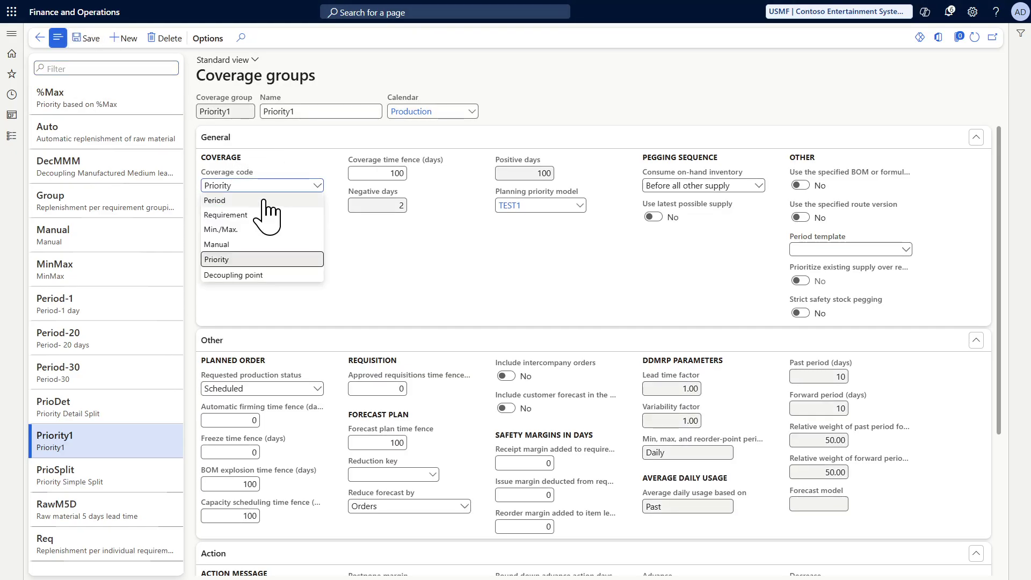
left_click(229, 260)
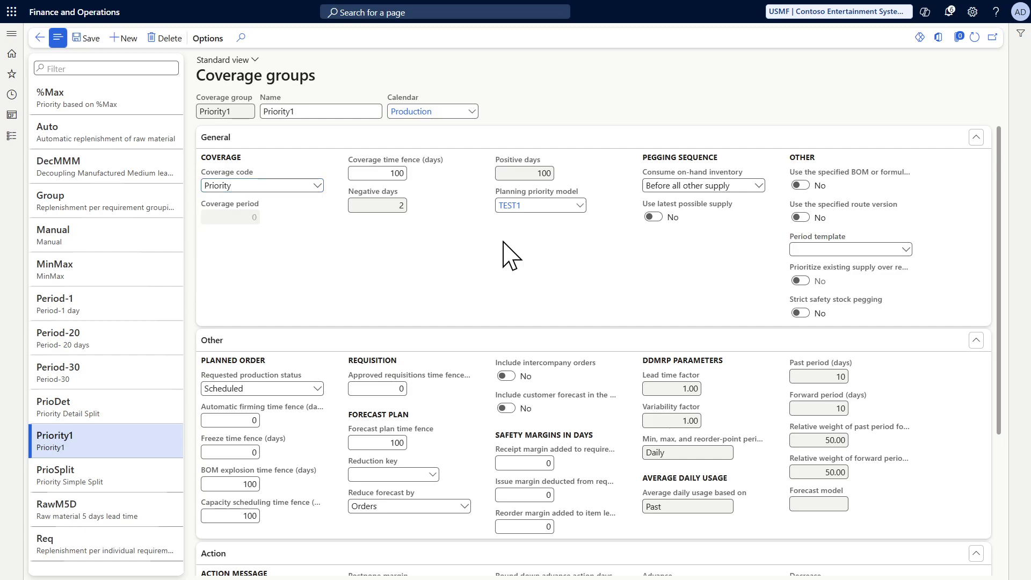
mouse_move(540, 193)
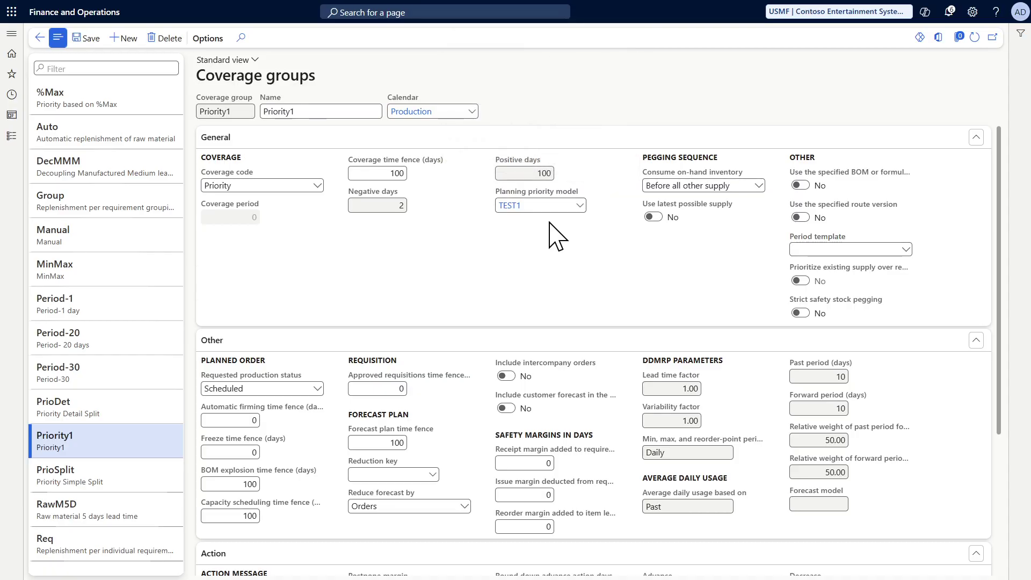
Open the item coverage of released product #PriorityItem and examine its general minimum, reorder point and maximum settings.
left_click(11, 34)
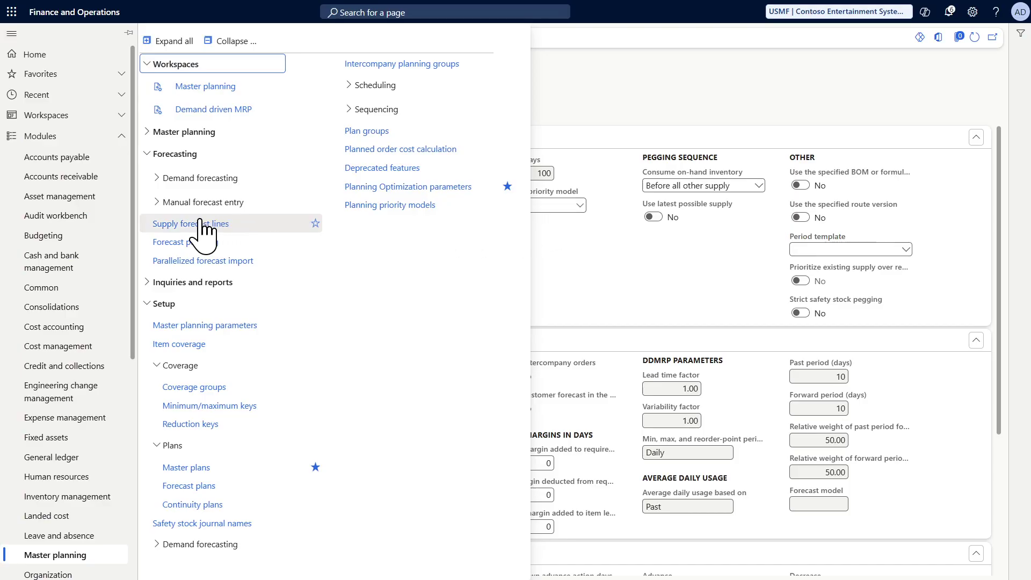
left_click(50, 99)
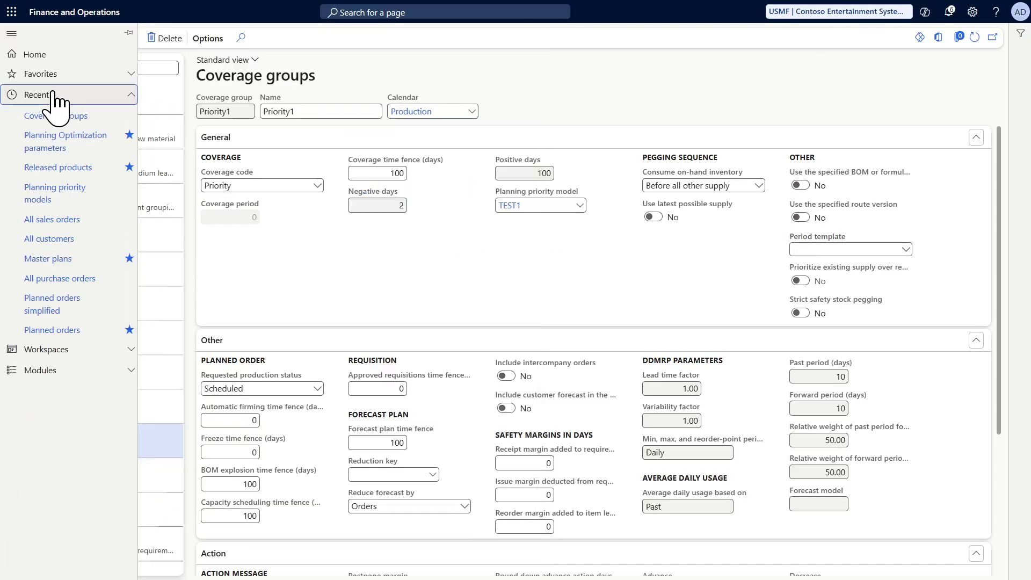
left_click(64, 189)
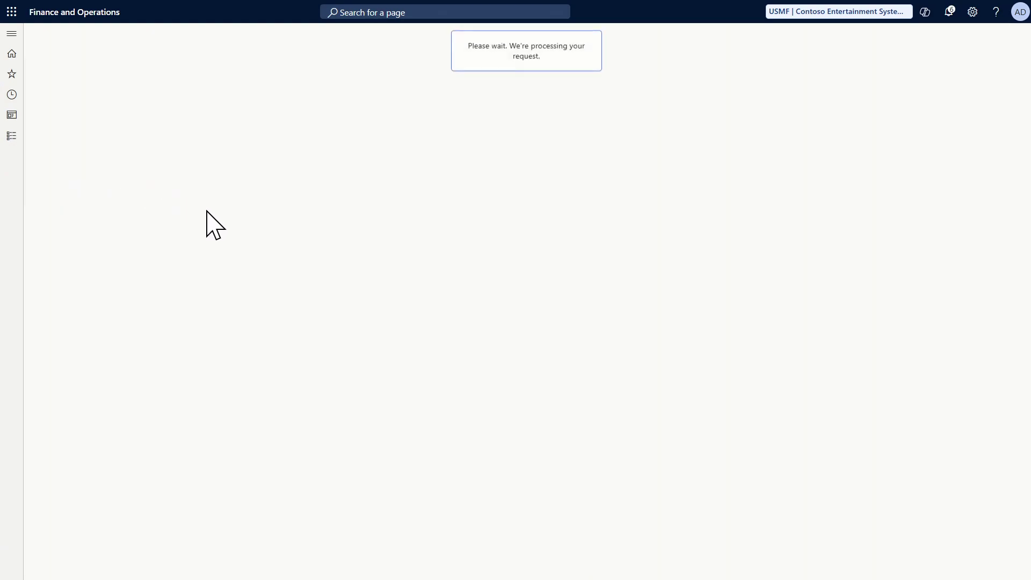
left_click(231, 245)
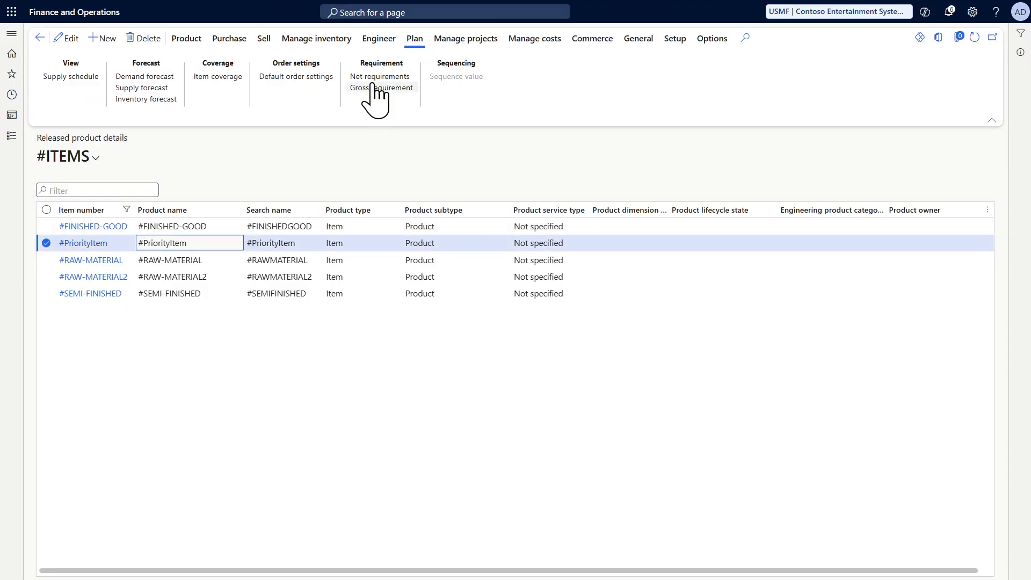
left_click(235, 77)
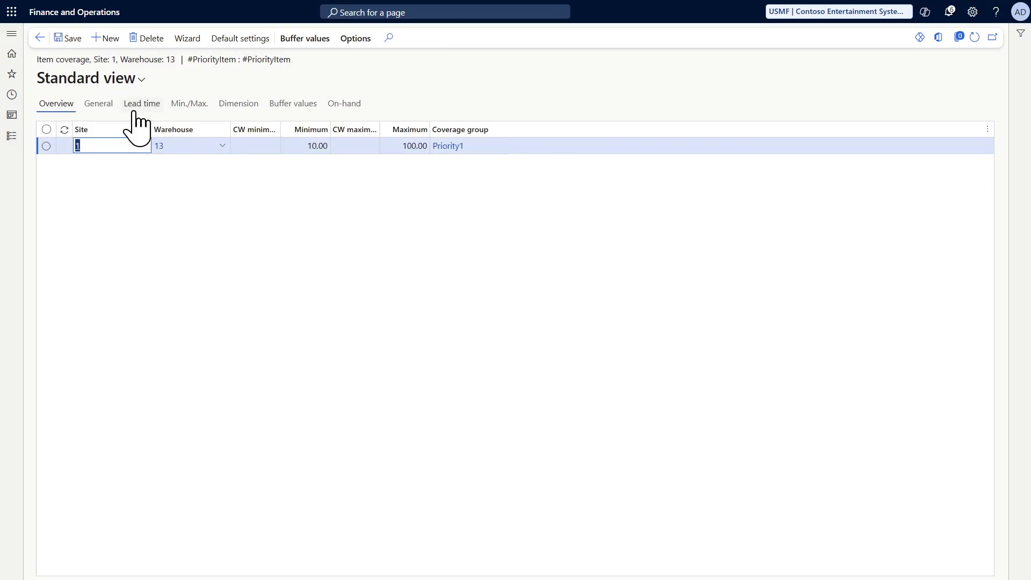
left_click(97, 104)
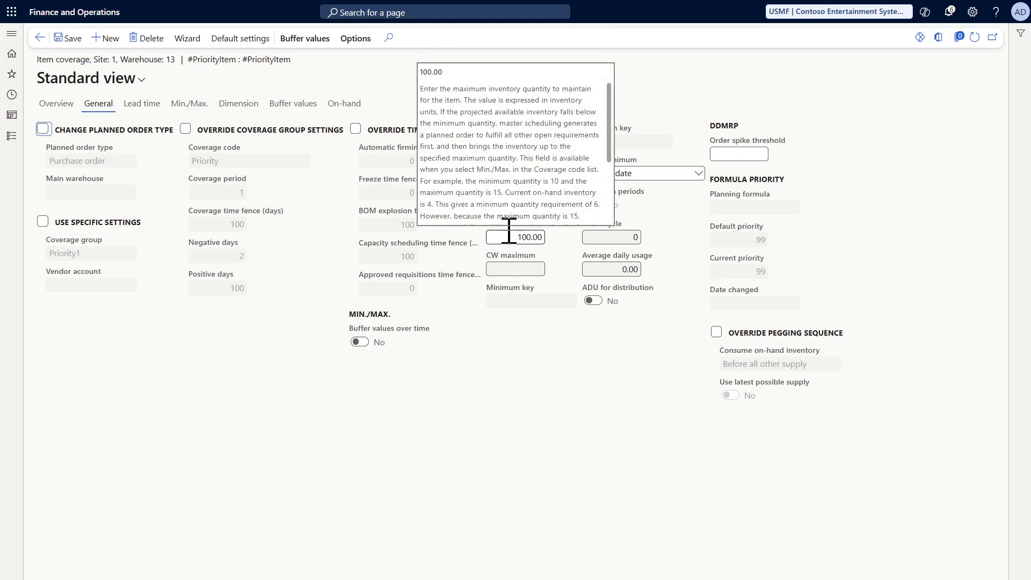
mouse_move(515, 237)
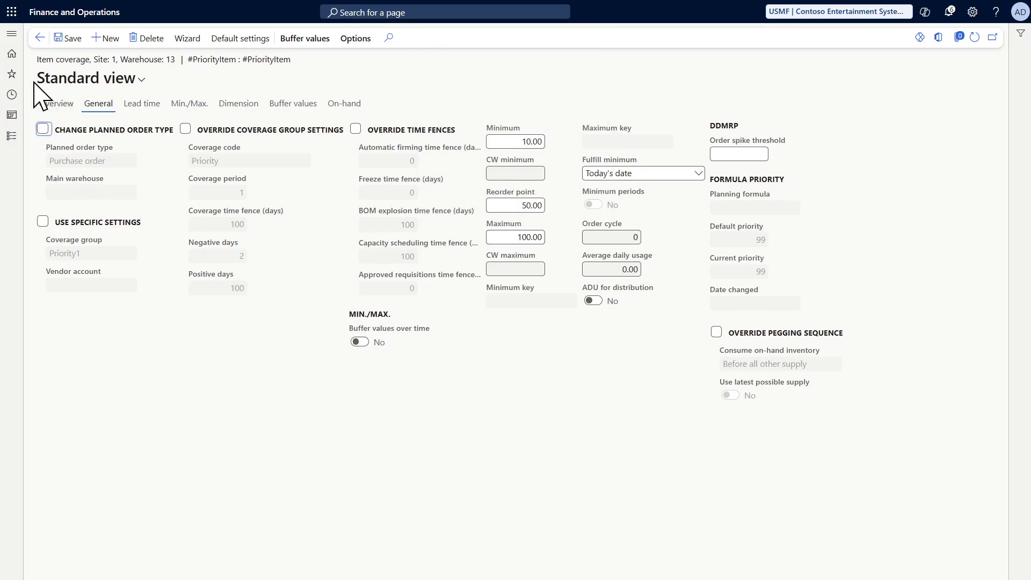
left_click(40, 37)
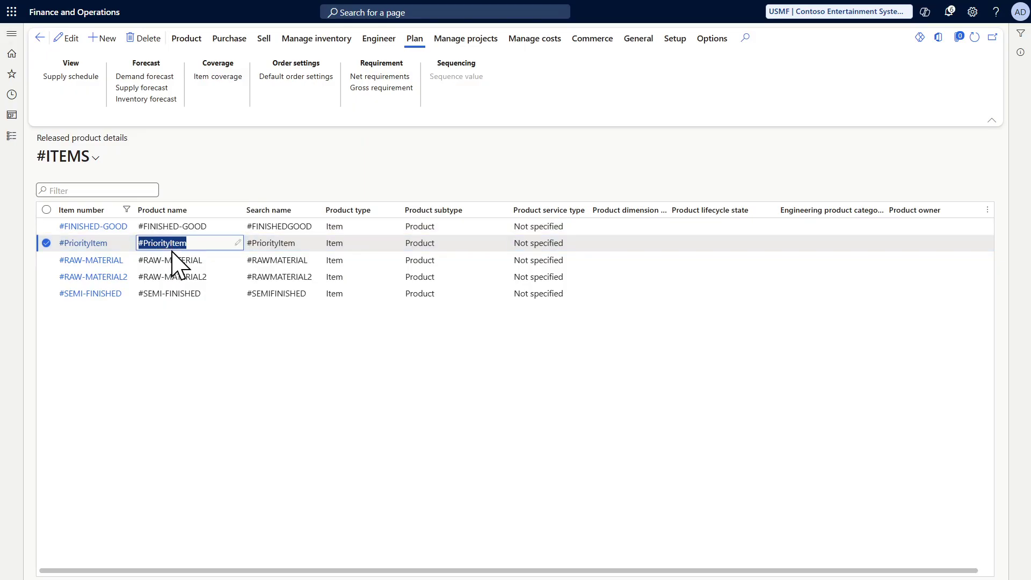
left_click(223, 78)
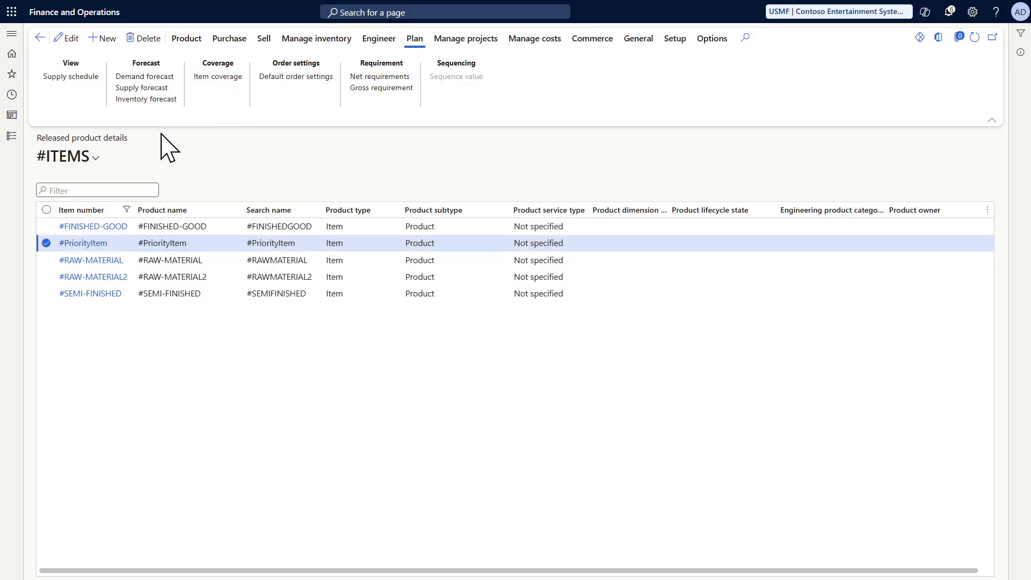
left_click(40, 38)
Examine the quantities of the counting and purchase order entries in #PriorityItem's inventory transactions.
left_click(318, 39)
left_click(76, 87)
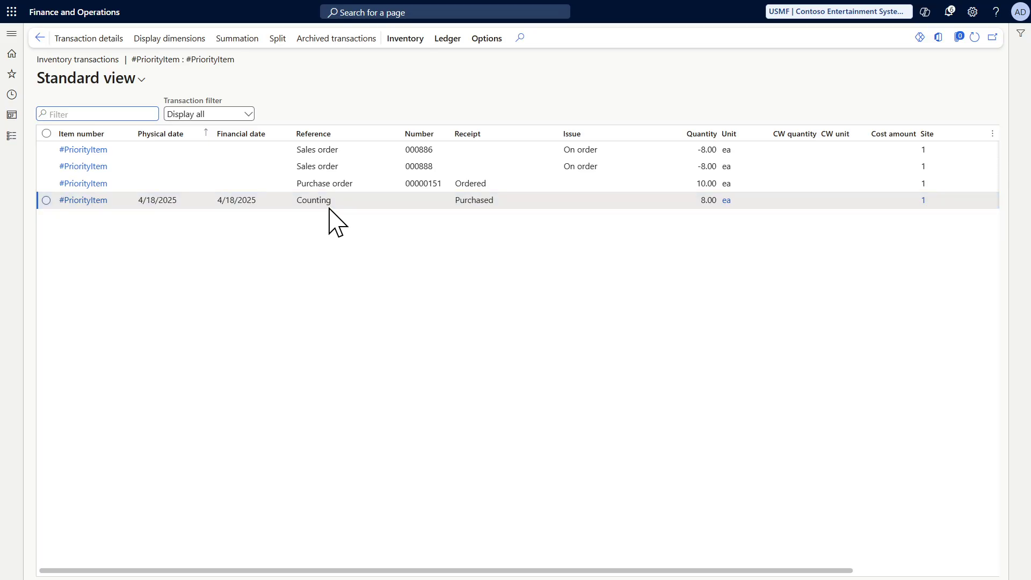
left_click(700, 203)
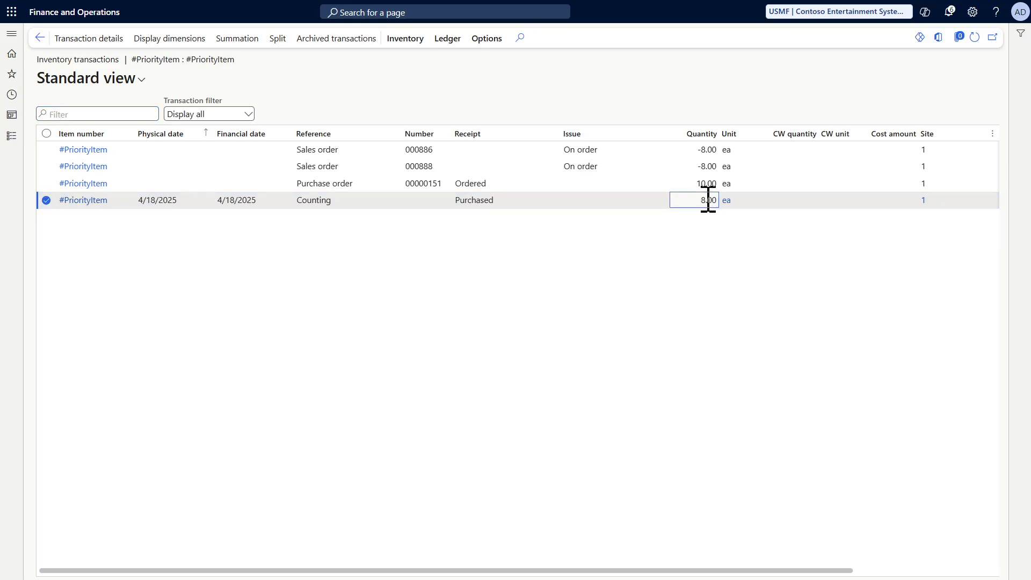
left_click(540, 185)
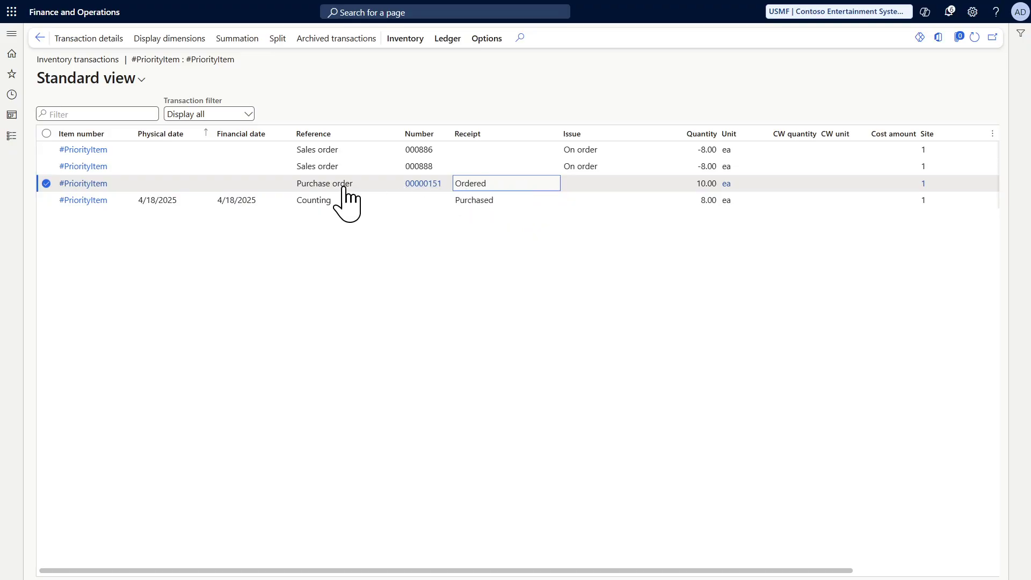
left_click(628, 184)
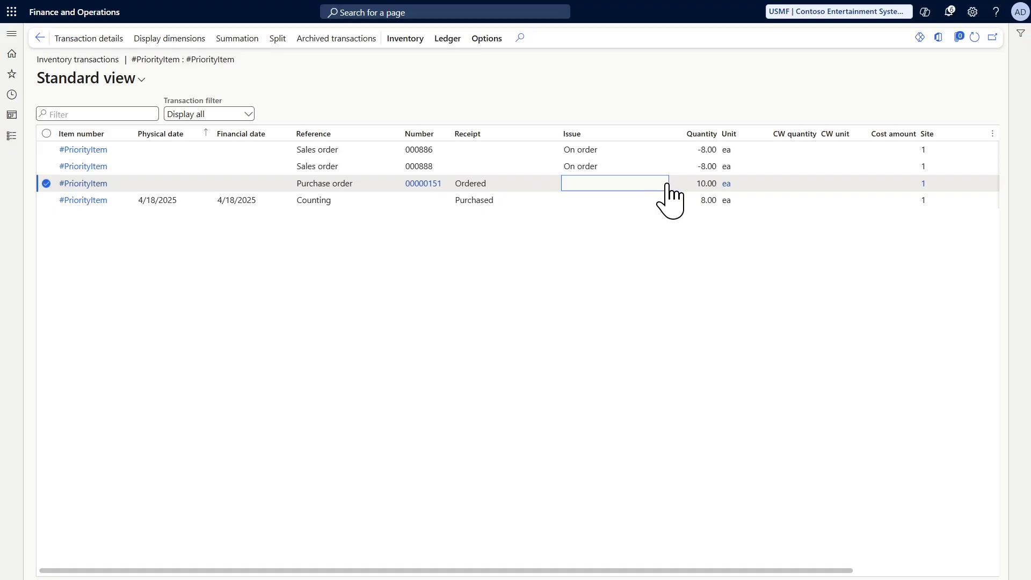
left_click(693, 184)
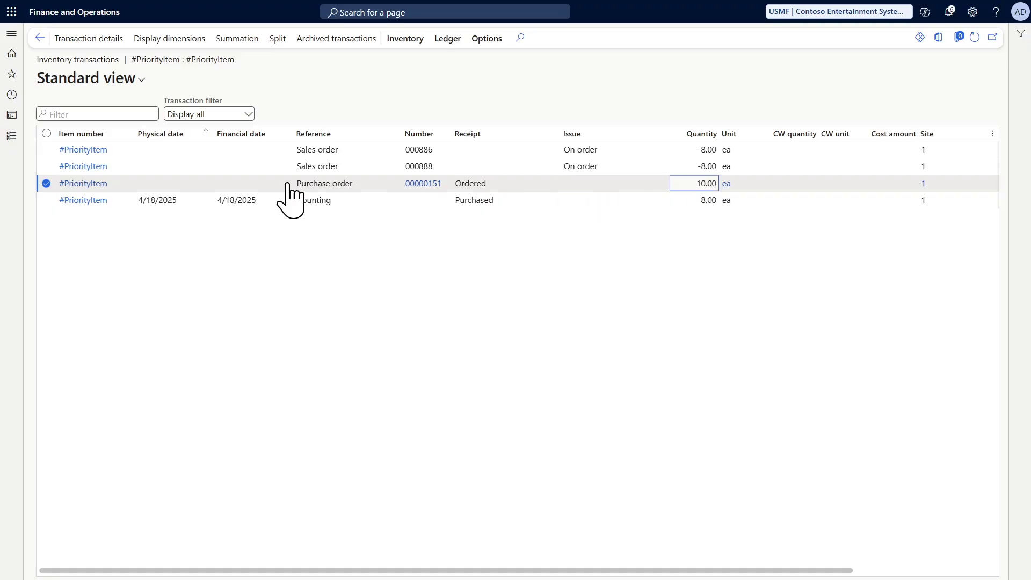
left_click(12, 33)
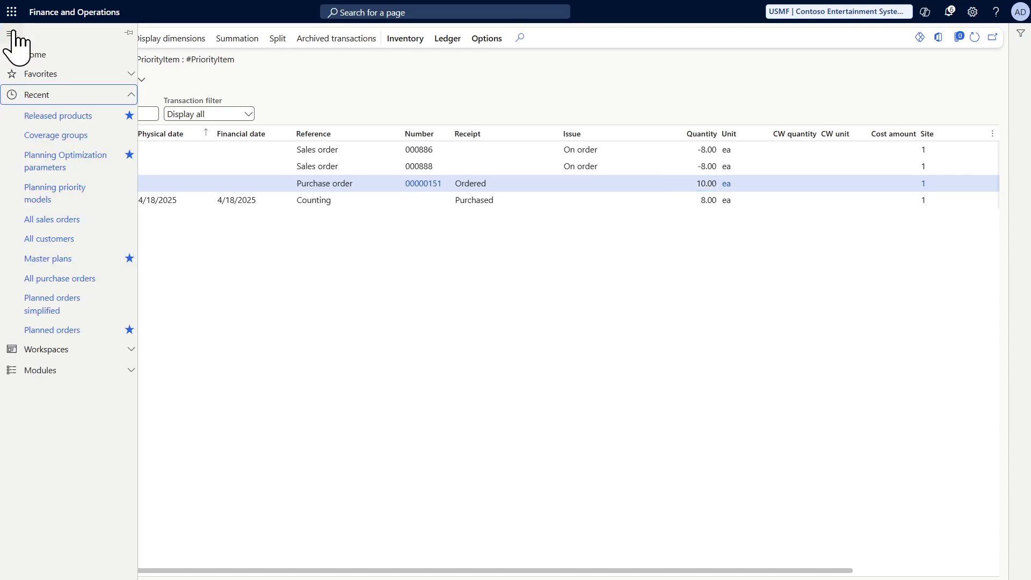
left_click(398, 97)
key("Escape")
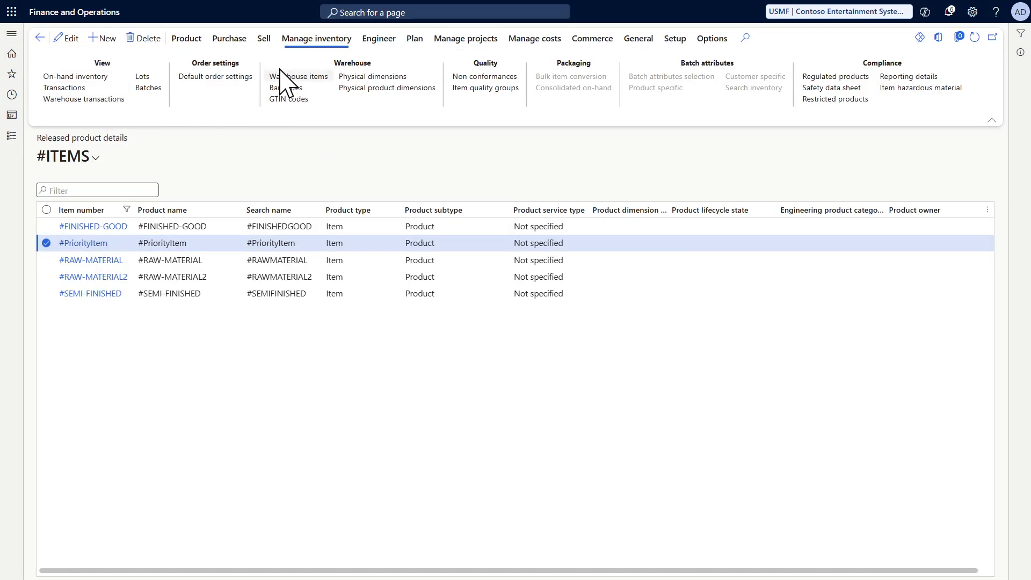
Open the demand forecast of #PriorityItem and examine the forecast line's date, site, warehouse and sales quantity.
left_click(412, 38)
left_click(131, 78)
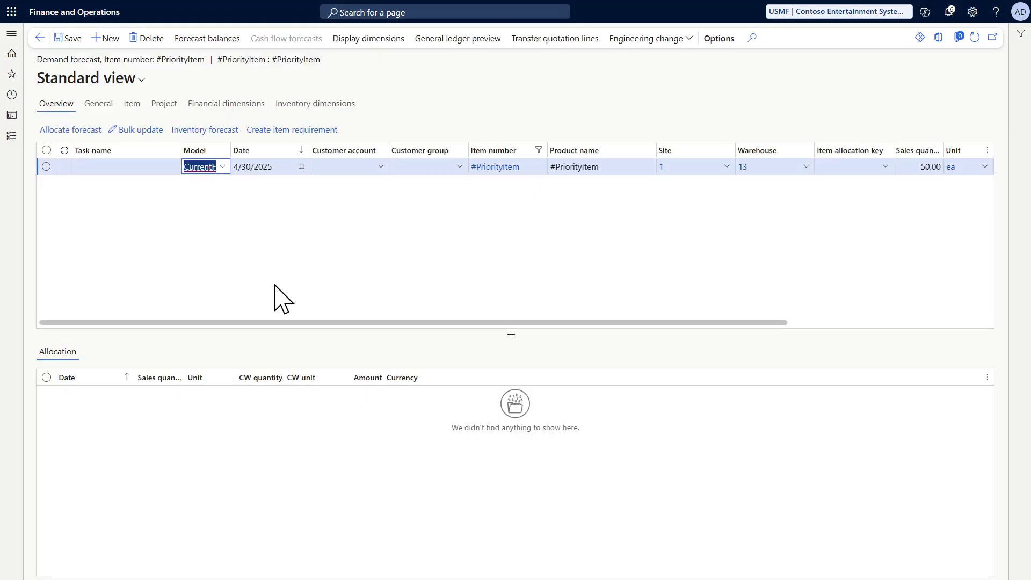
scroll(279, 323, "right", 1)
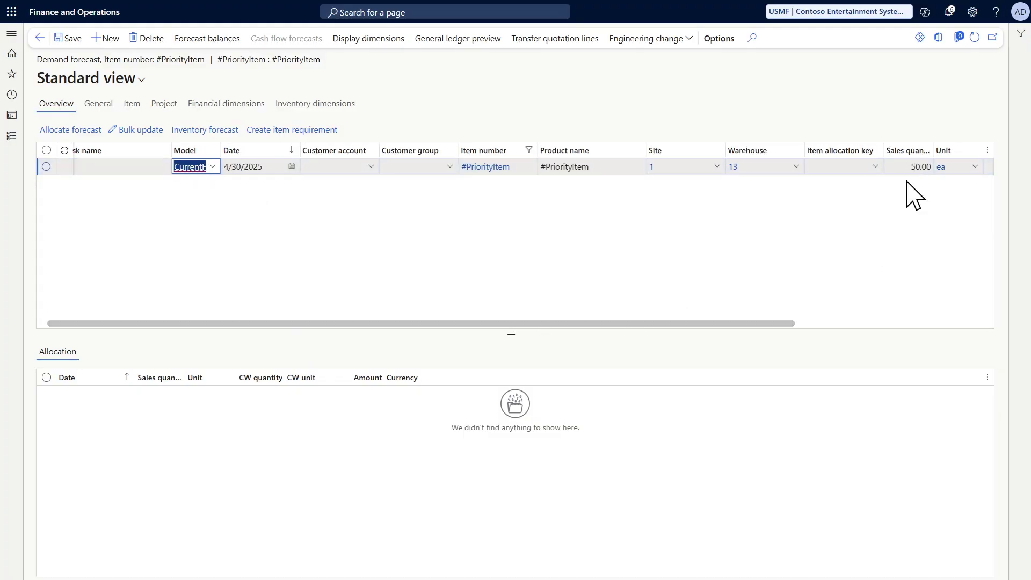
left_click_drag(768, 324, 841, 322)
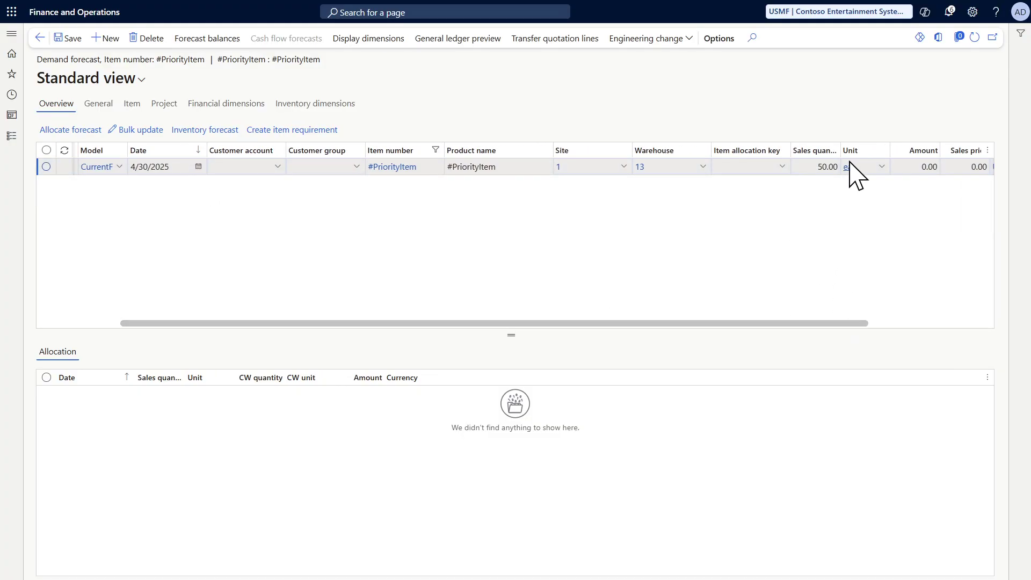
Open the Planning priority models page and view the settings of the TEST1 model.
left_click(11, 34)
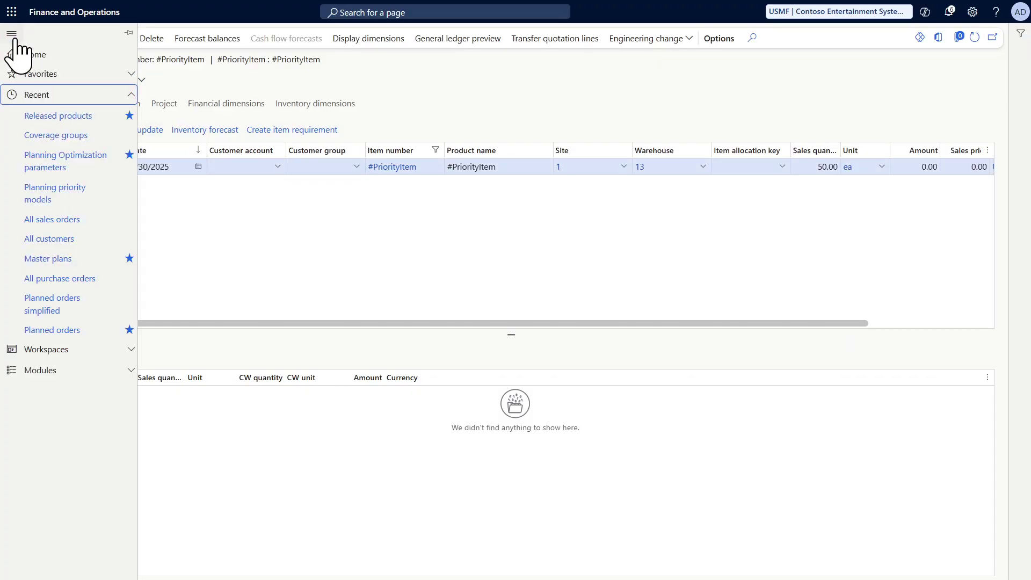
key("Escape")
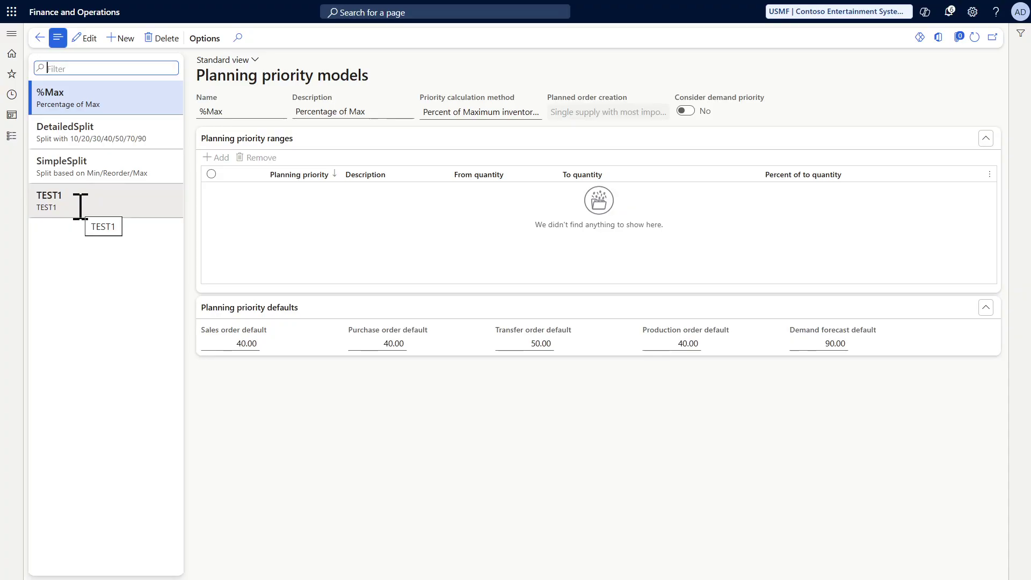
left_click(80, 206)
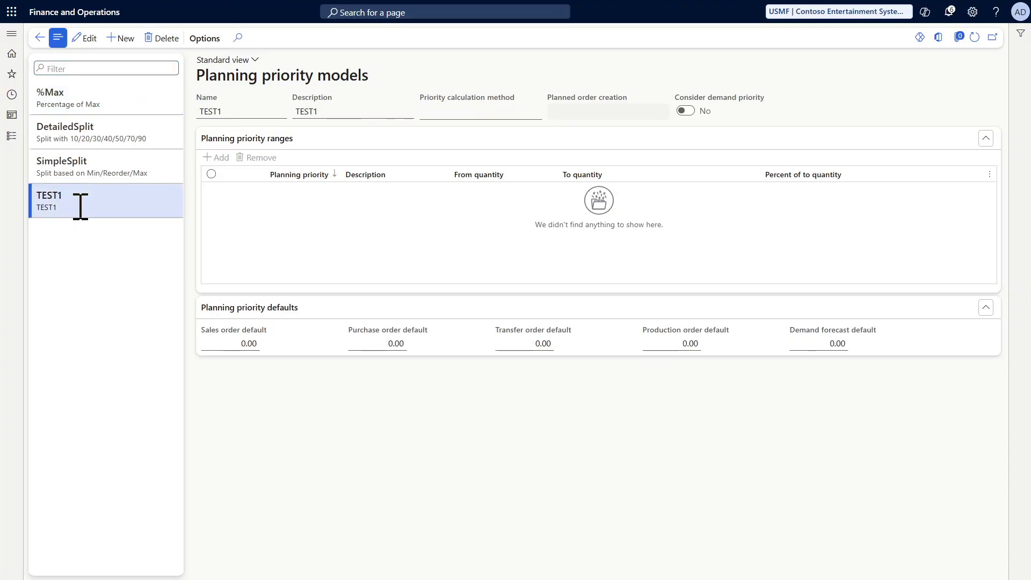
Create a new planning priority model with the name Priority1 and the description Priority1.
left_click(125, 38)
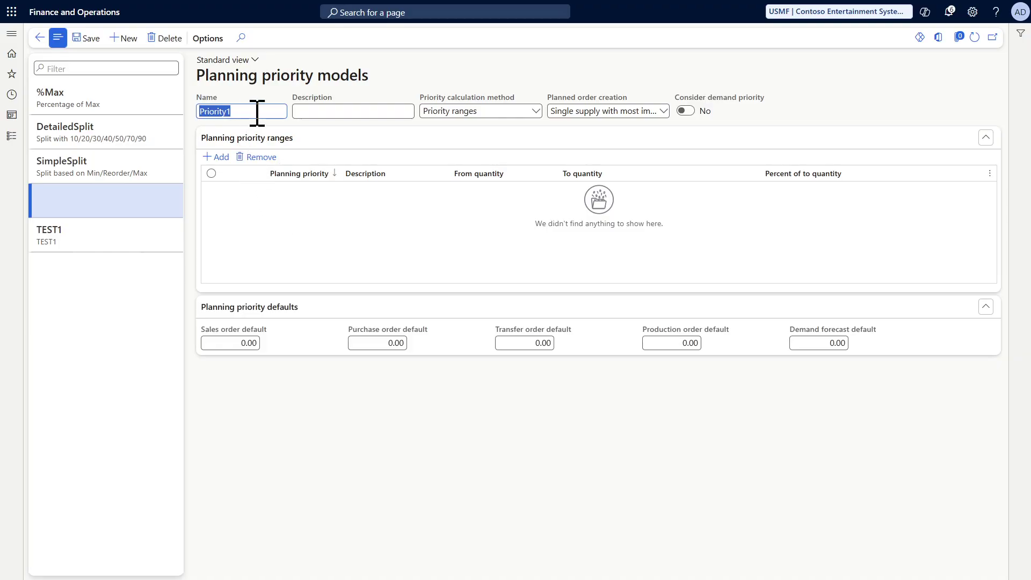
left_click(301, 112)
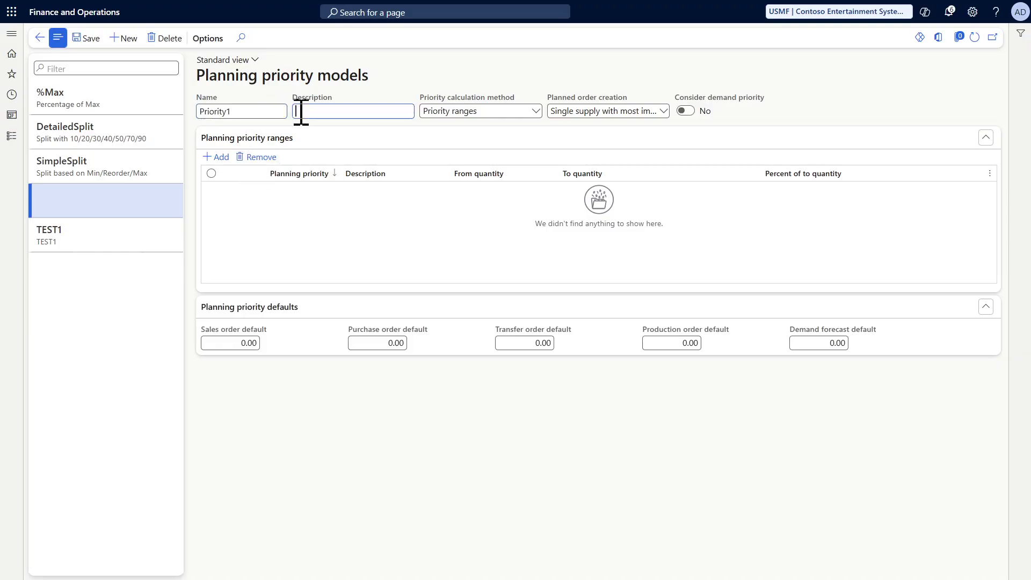
left_click(336, 215)
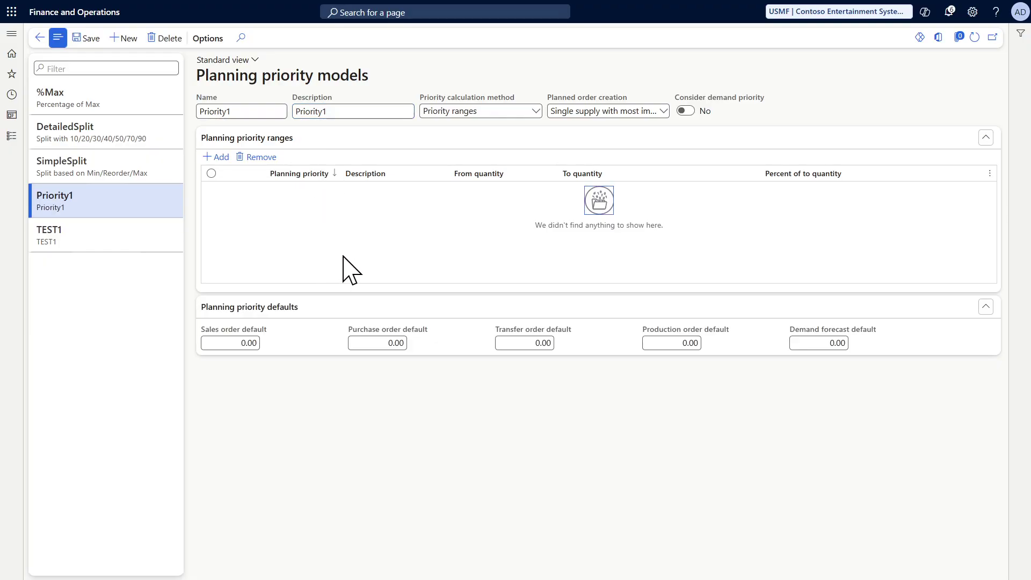
Set the Priority1 model to calculate by Priority ranges, split planned orders according to priority ranges, and consider demand priority.
left_click(535, 112)
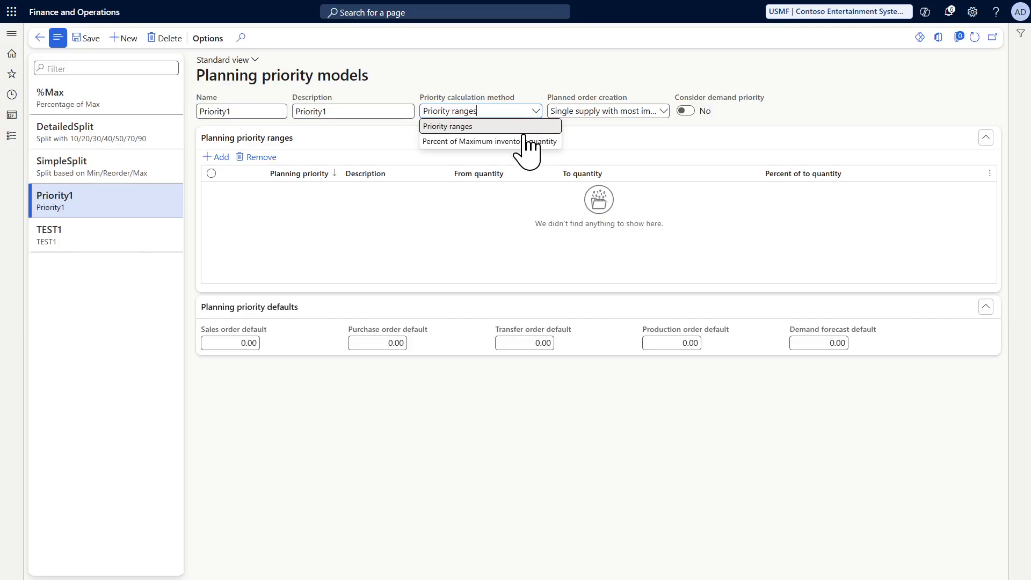
left_click(503, 128)
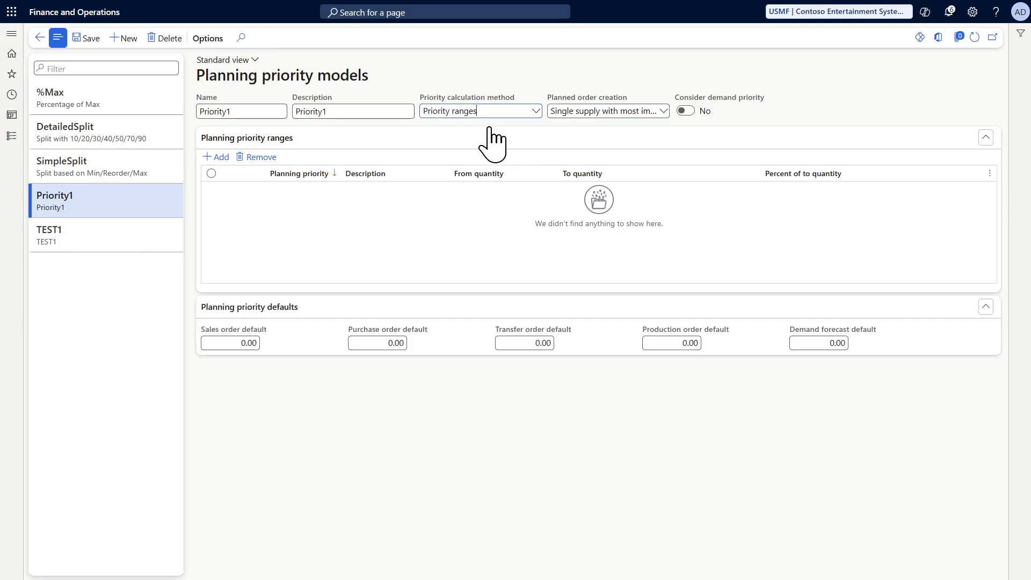
left_click(664, 113)
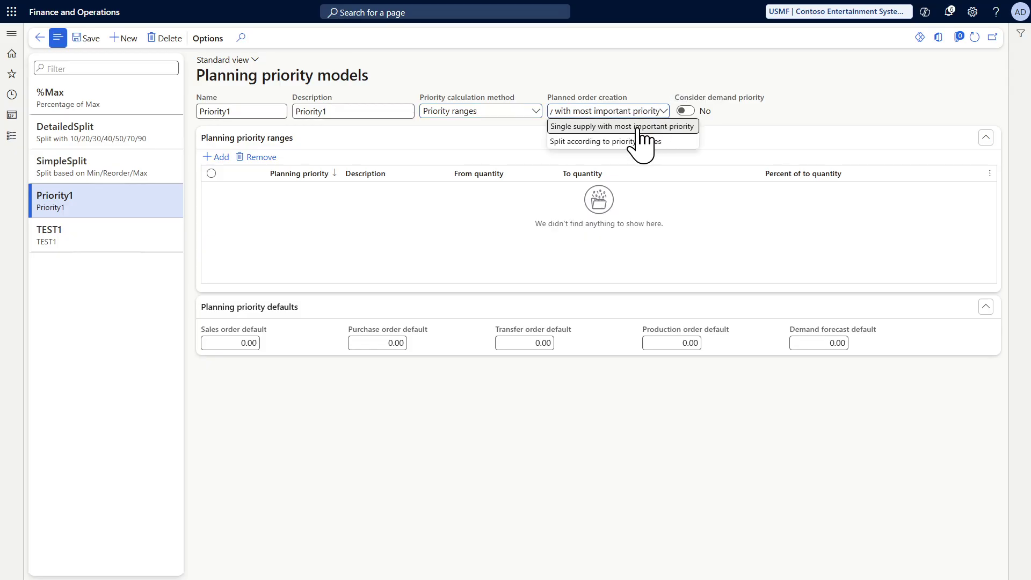
left_click(617, 144)
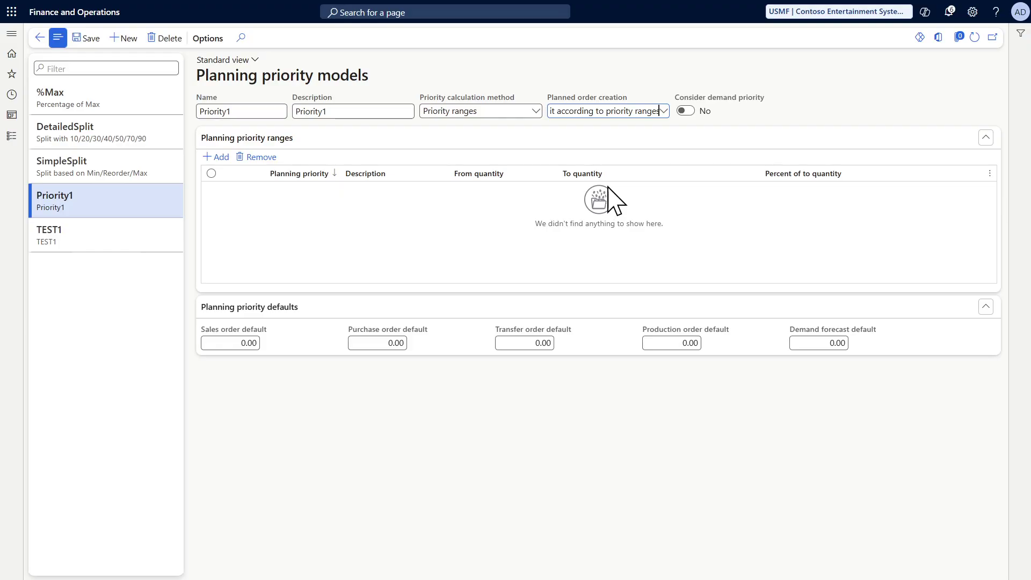
left_click(686, 111)
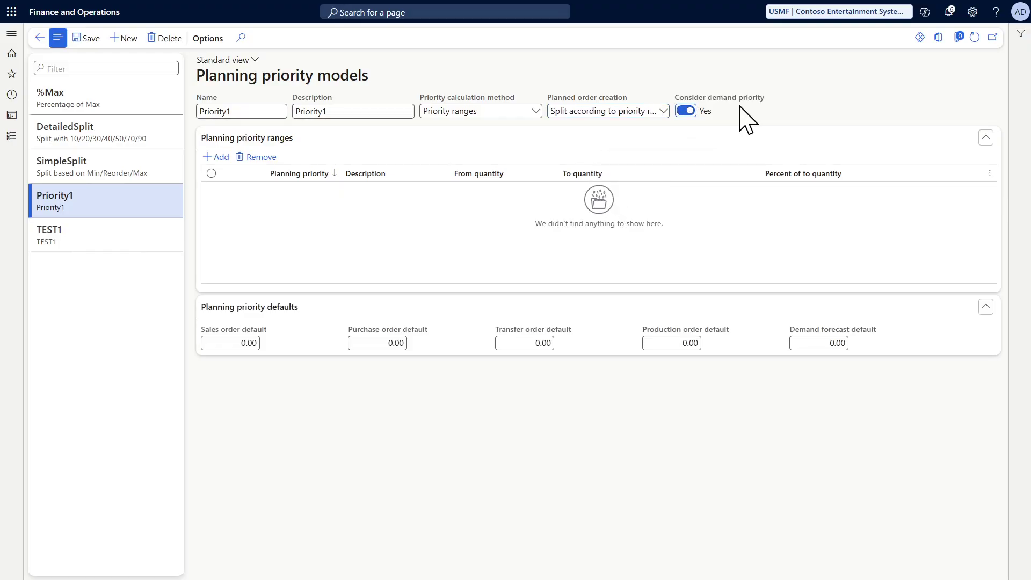
Add a planning priority range with priority 10 to the Priority1 model and set its To quantity to Minimum inventory quantity.
mouse_move(723, 97)
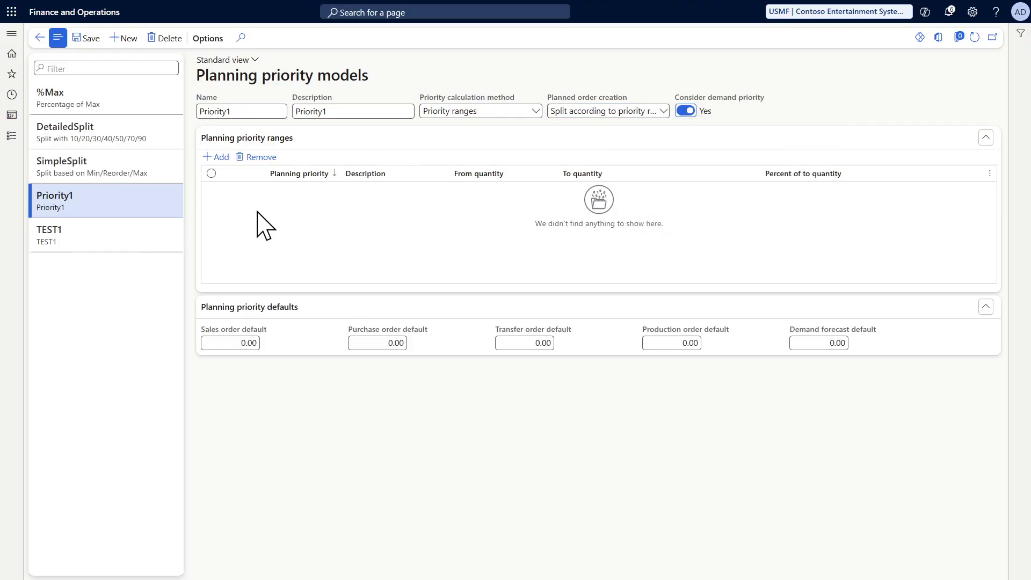
left_click(216, 158)
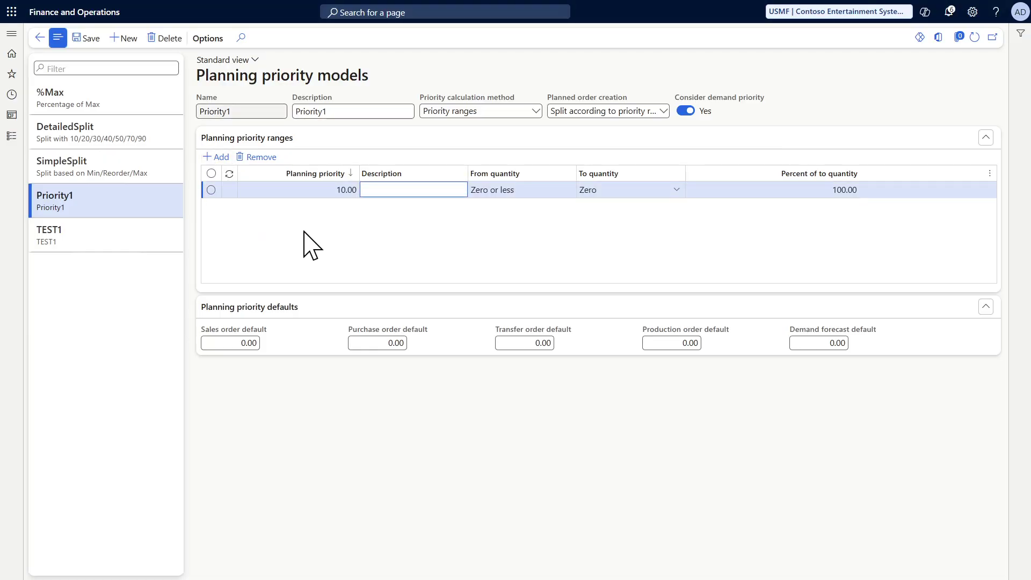
left_click(500, 192)
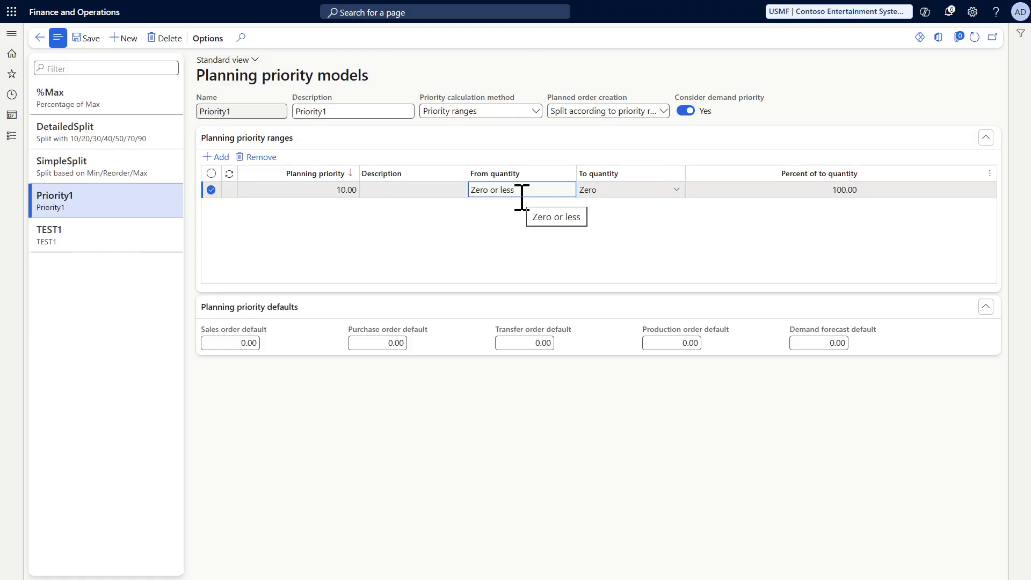
left_click(676, 190)
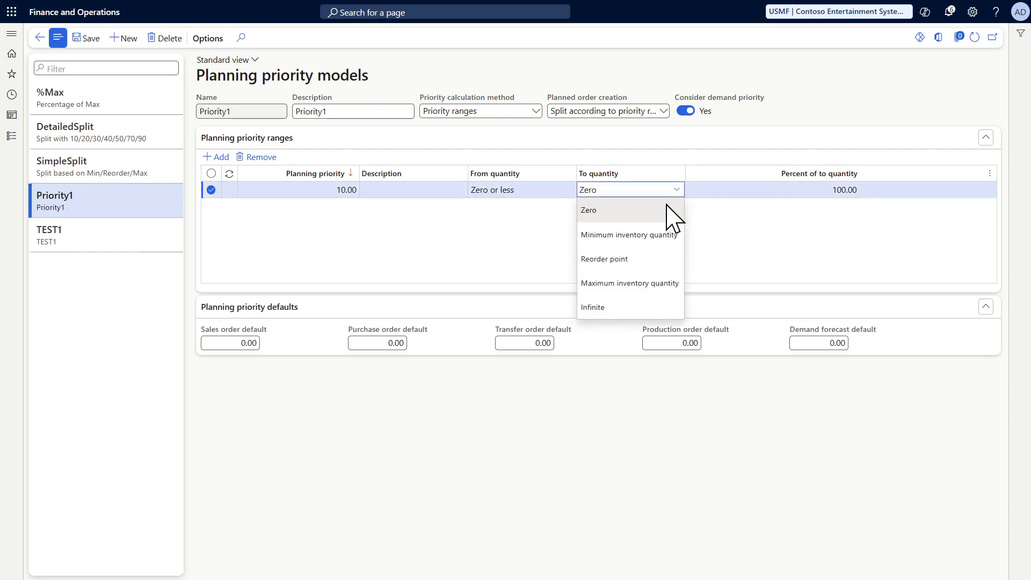
left_click(640, 234)
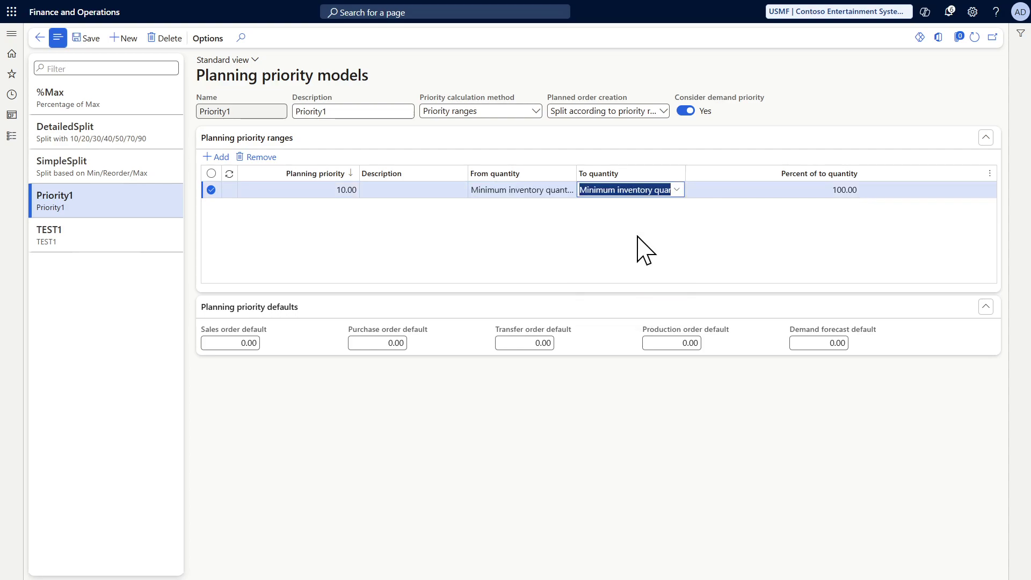
Add ranges with priority 20 up to Reorder point and priority 30 up to 75 percent of Maximum inventory quantity.
left_click(218, 156)
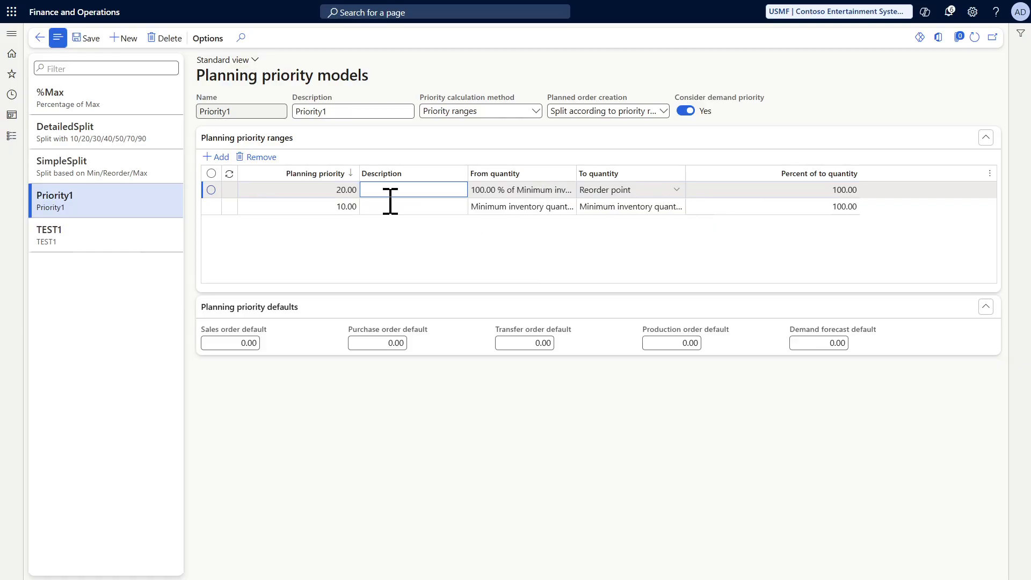
left_click(218, 157)
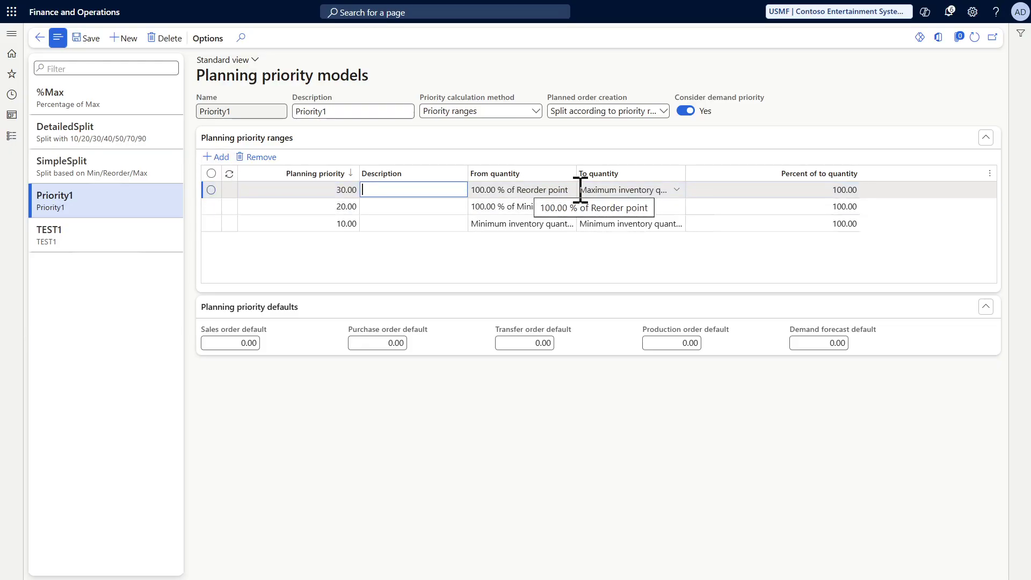
left_click(822, 190)
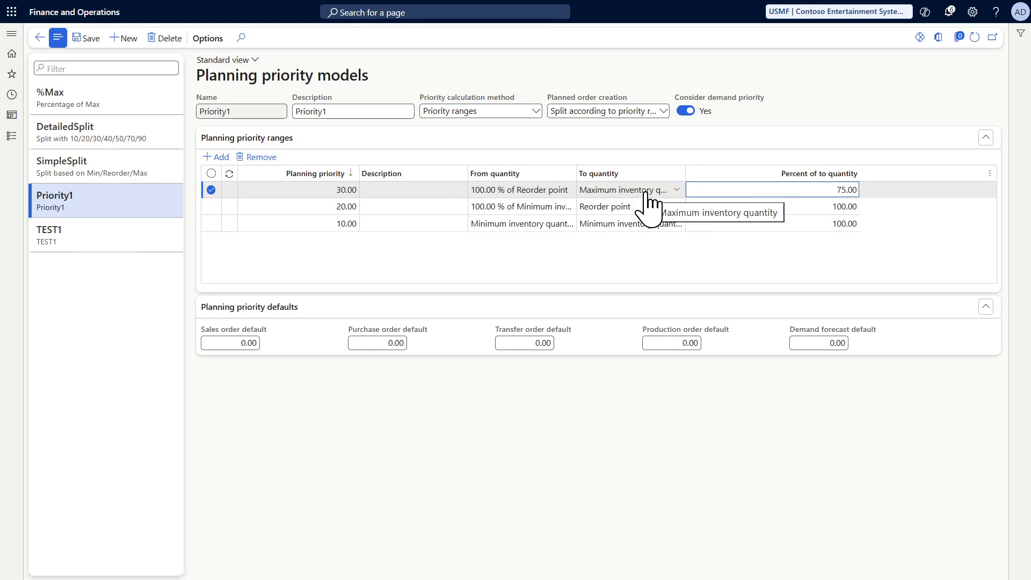
Set the sales order default priority to 10 and the purchase, transfer, production and demand forecast defaults to 20, and save the model.
left_click(246, 343)
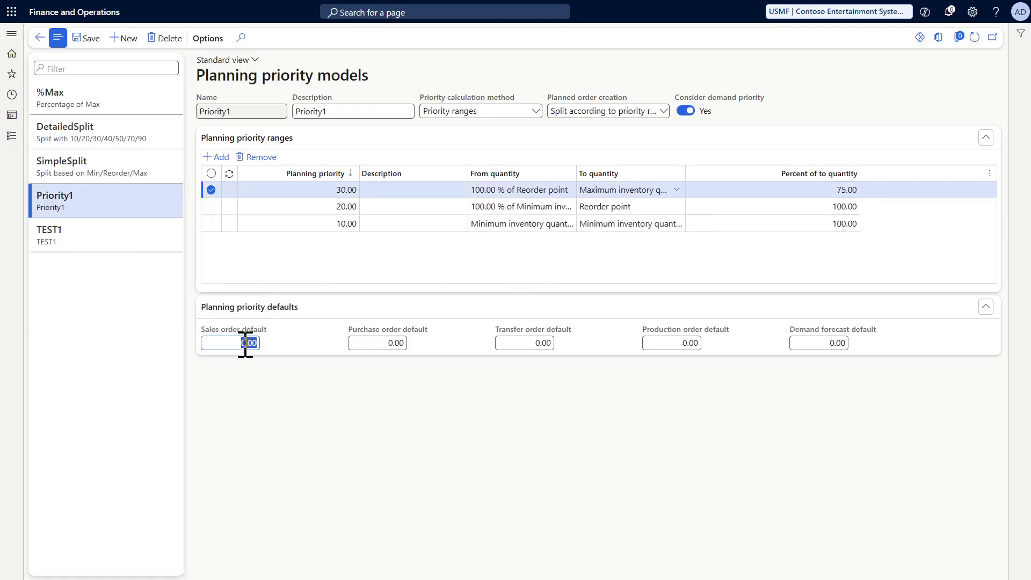
type("10")
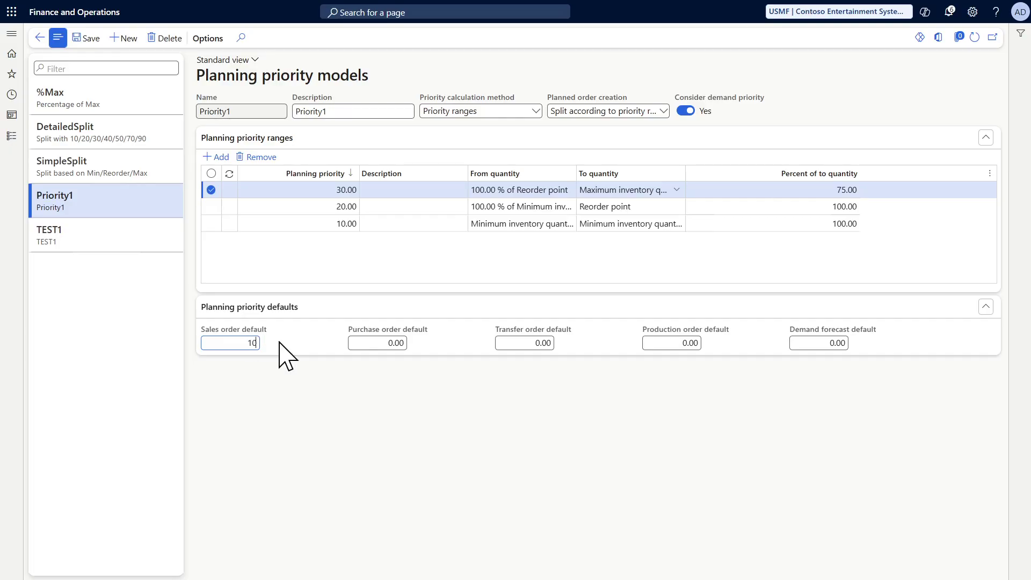
left_click(377, 344)
type("20")
key("Tab")
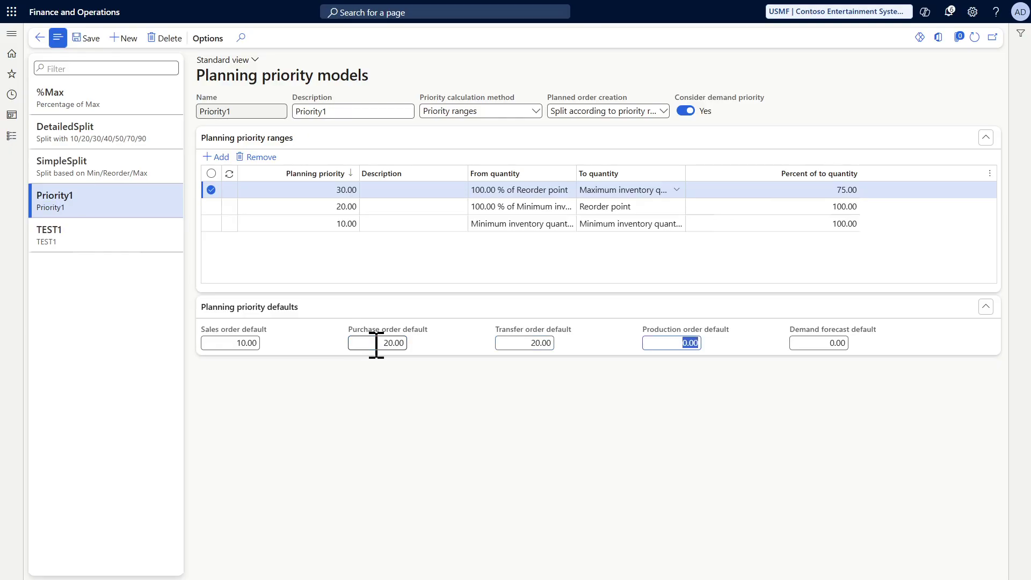
type("20")
key("Tab")
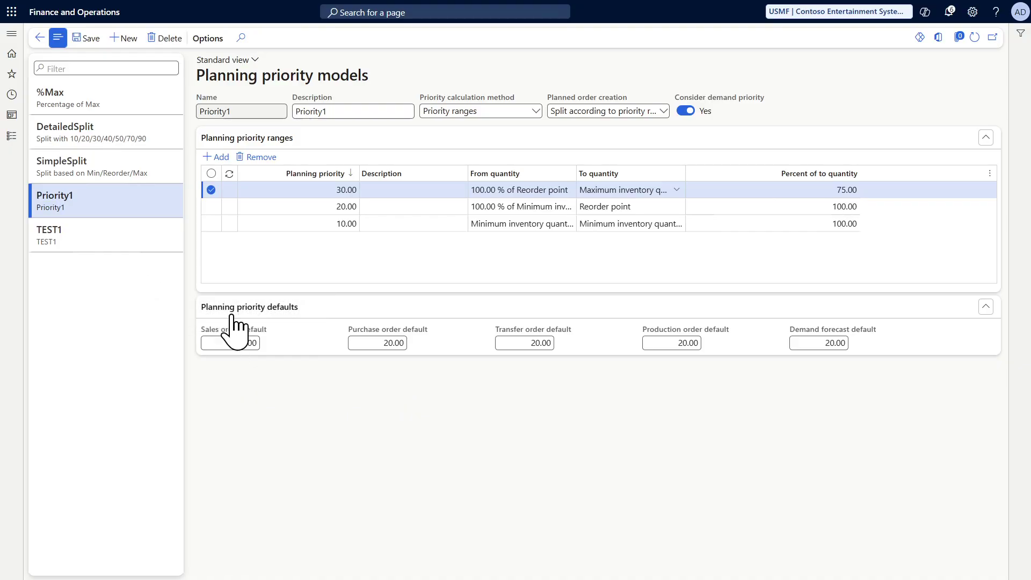
mouse_move(220, 332)
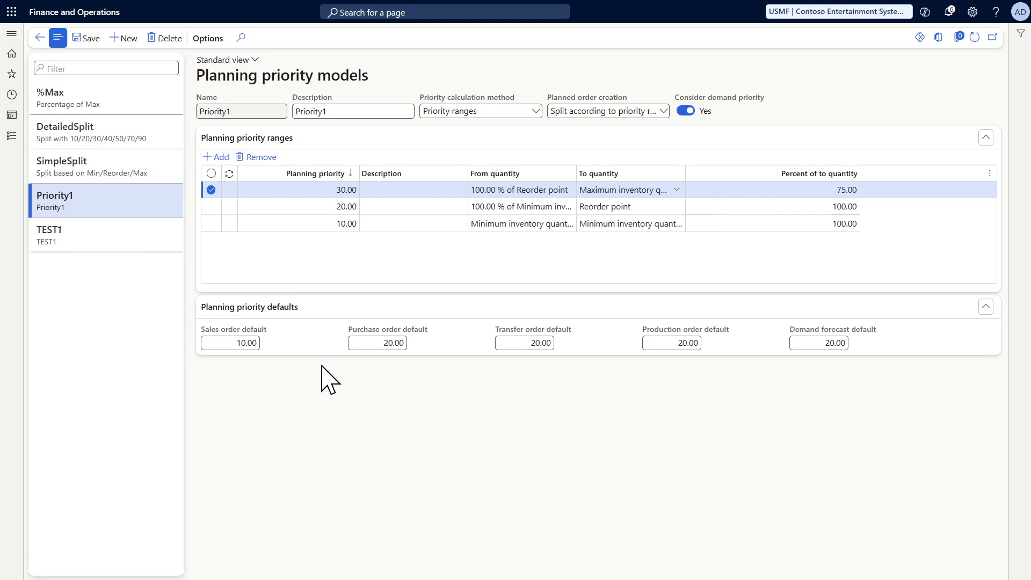
left_click(86, 38)
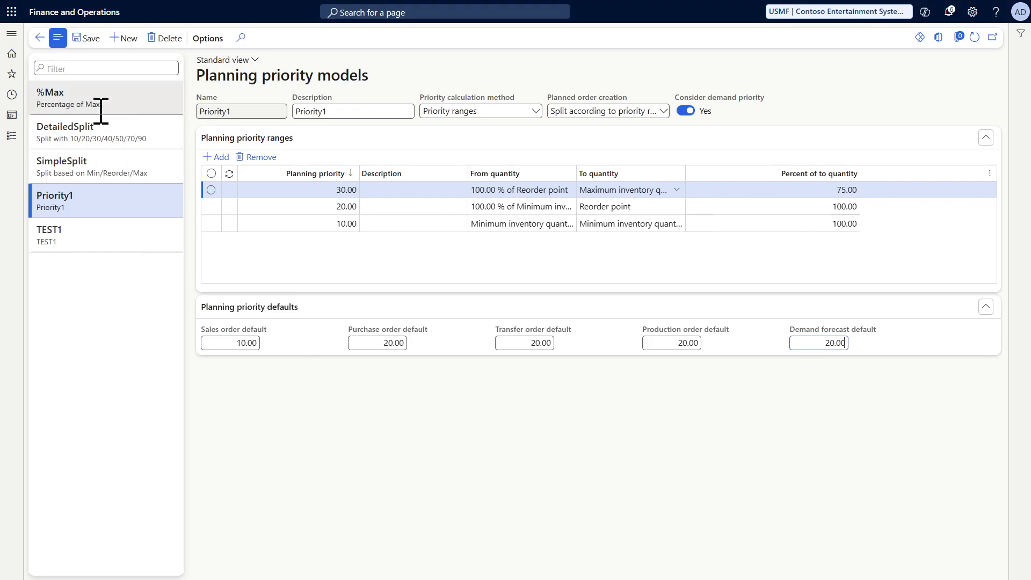
Assign the Priority1 planning priority model to the Priority1 coverage group and save the group.
left_click(11, 34)
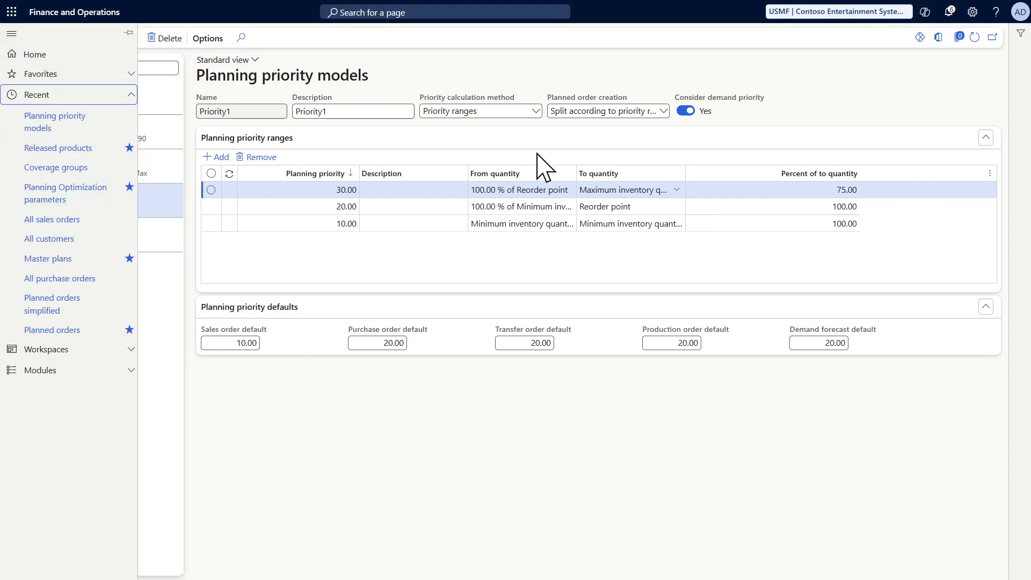
left_click(68, 168)
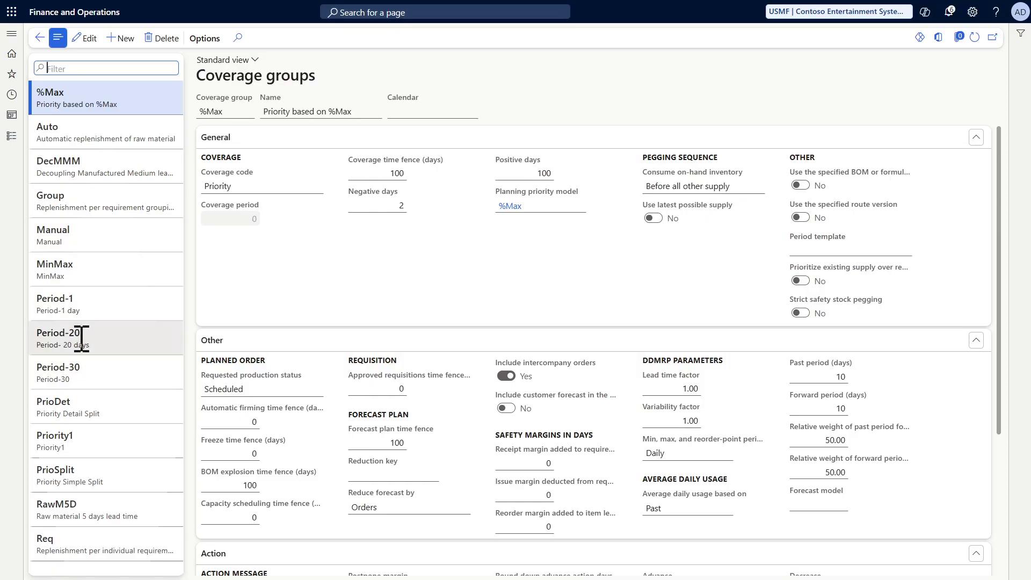
left_click(103, 438)
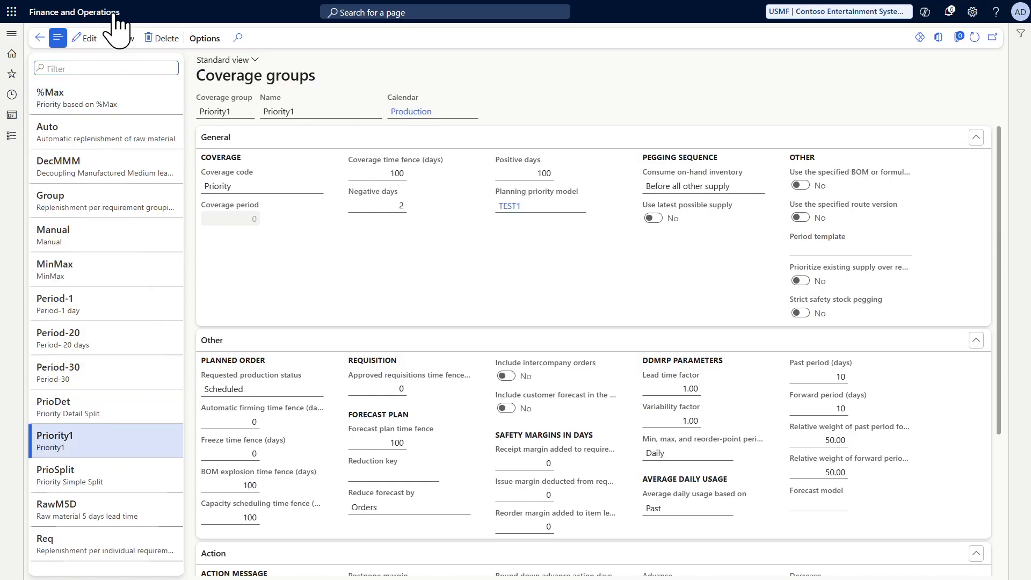
left_click(85, 38)
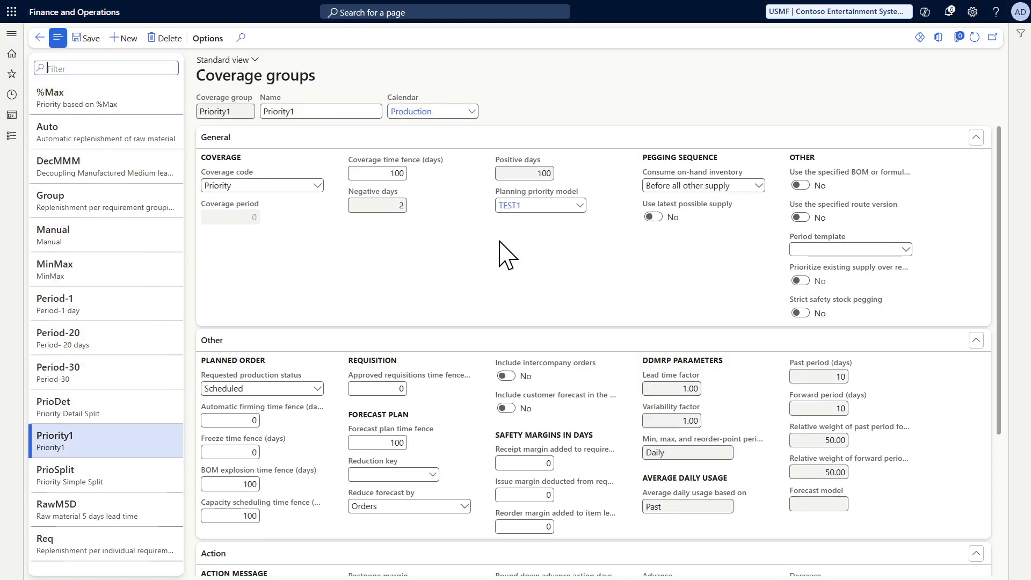
left_click(580, 205)
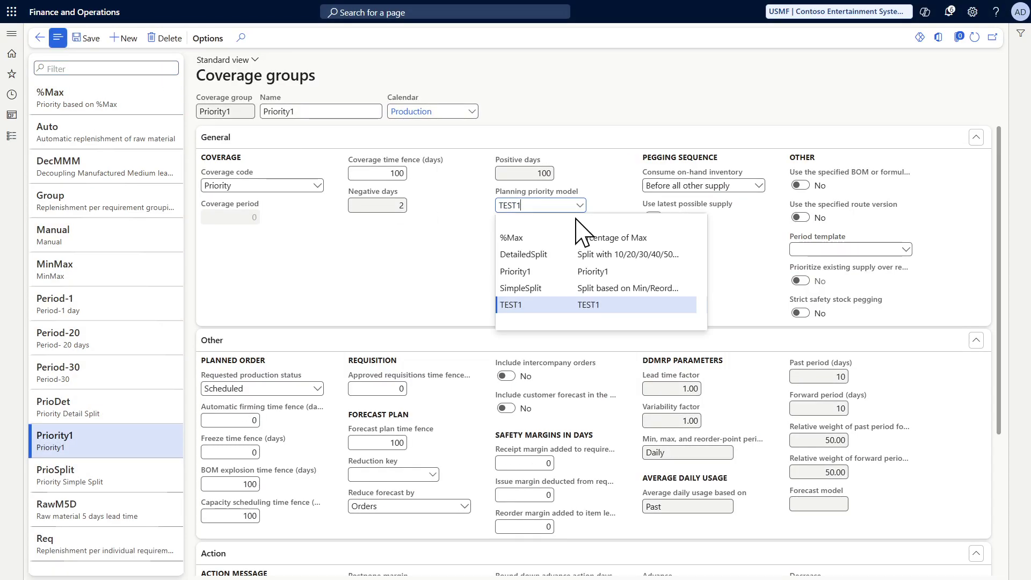
left_click(548, 272)
left_click(86, 37)
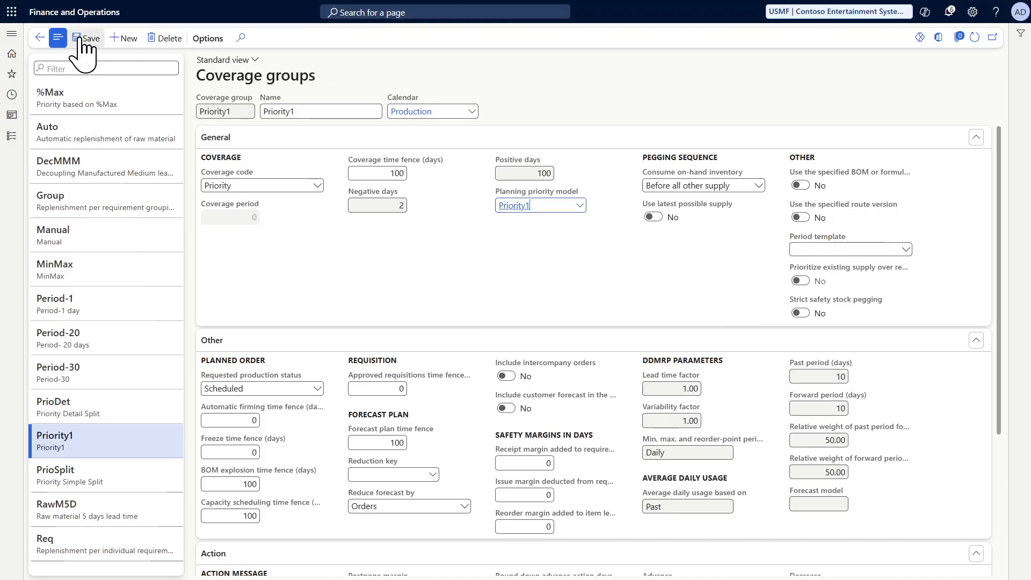
Open the net requirements of the released product #PriorityItem and show them for the Main plan.
left_click(11, 33)
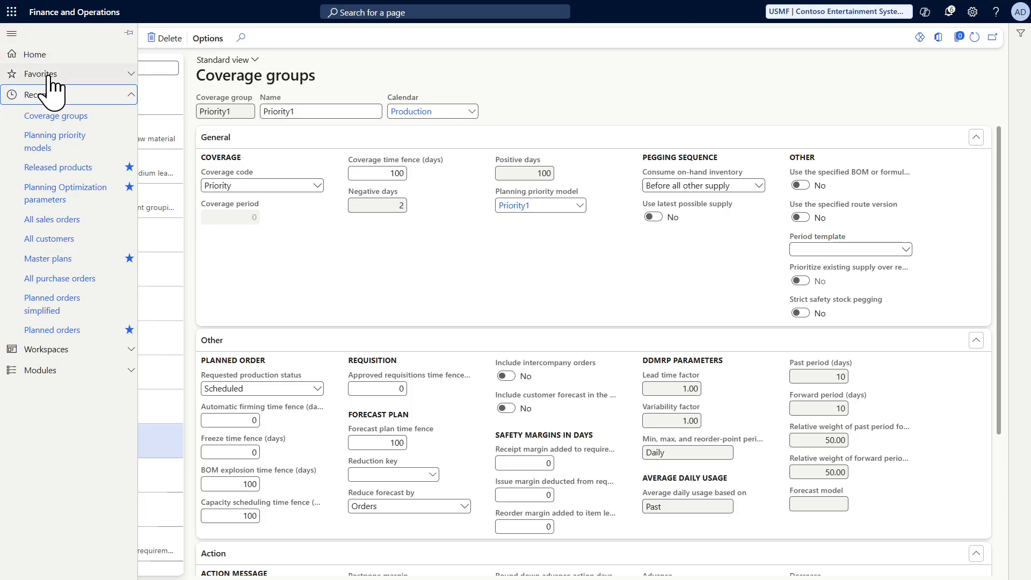
left_click(71, 168)
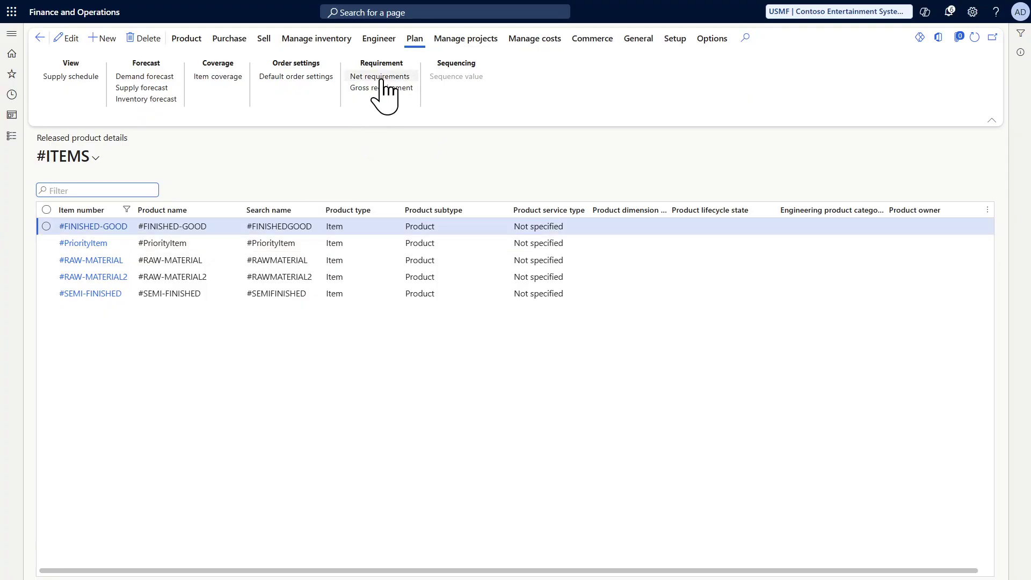
left_click(263, 243)
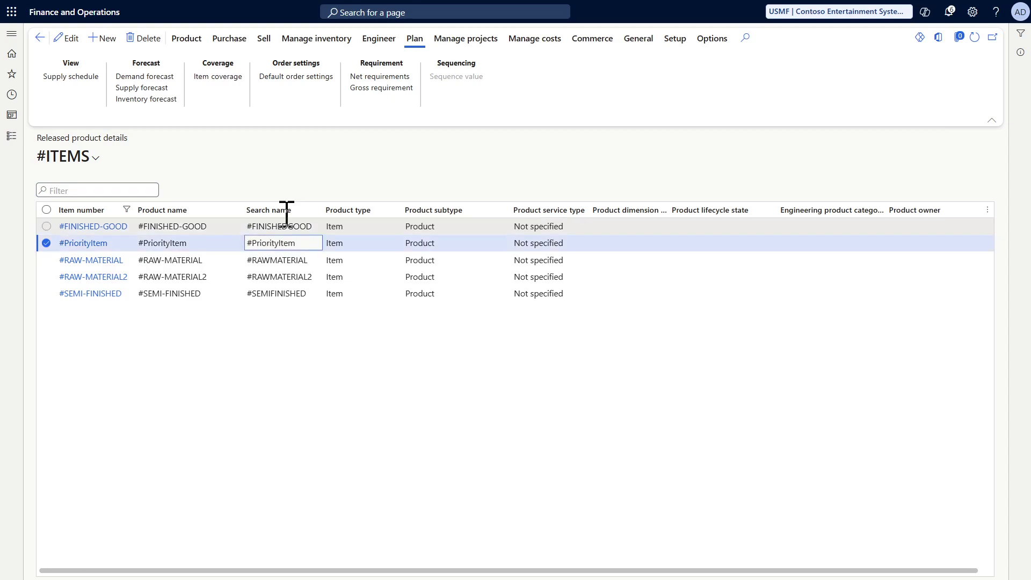
left_click(376, 77)
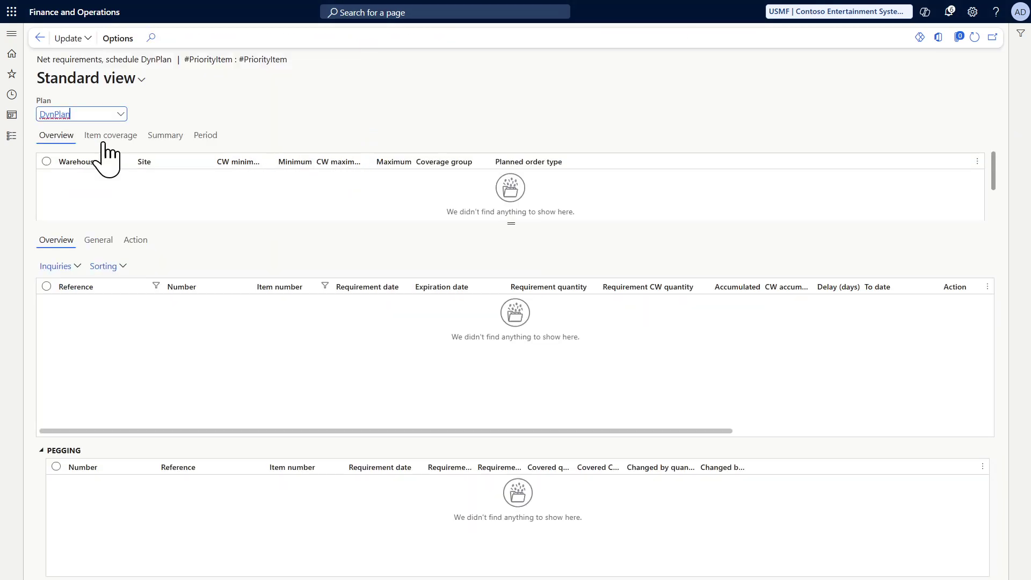
left_click(121, 115)
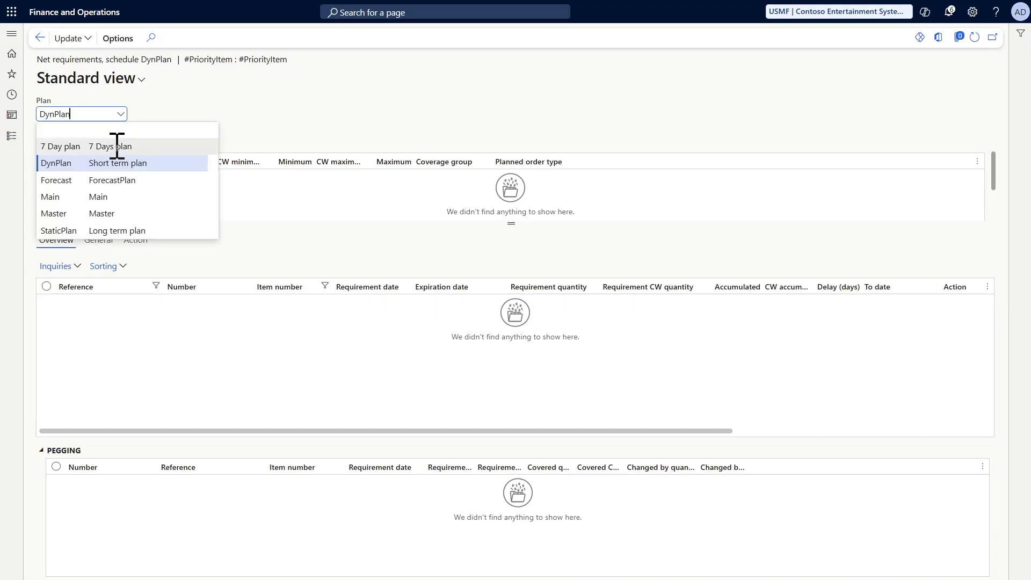
left_click(100, 196)
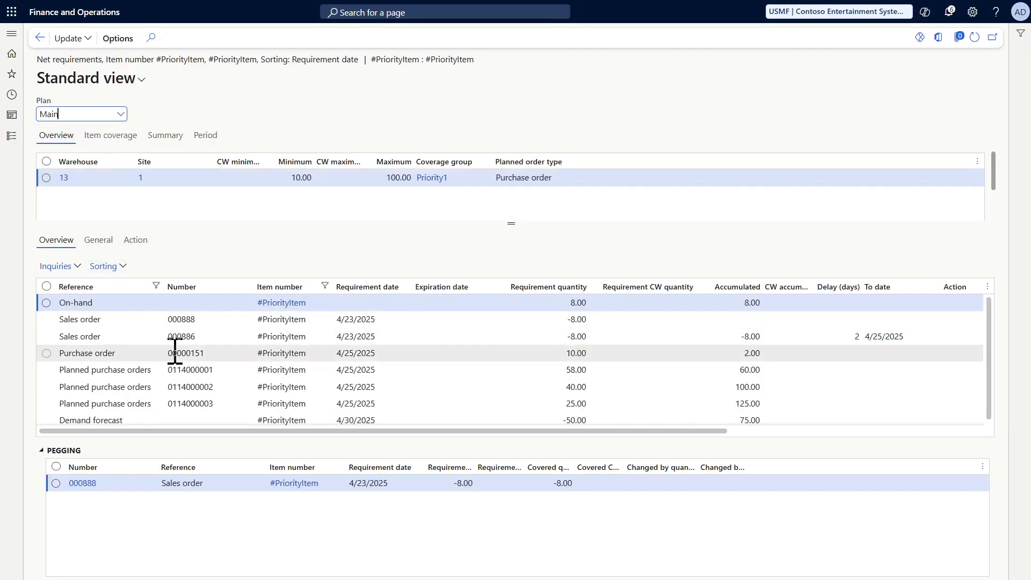
Compare the two sales order requirements and examine the on-hand line's pegging and requirement quantity.
left_click(217, 337)
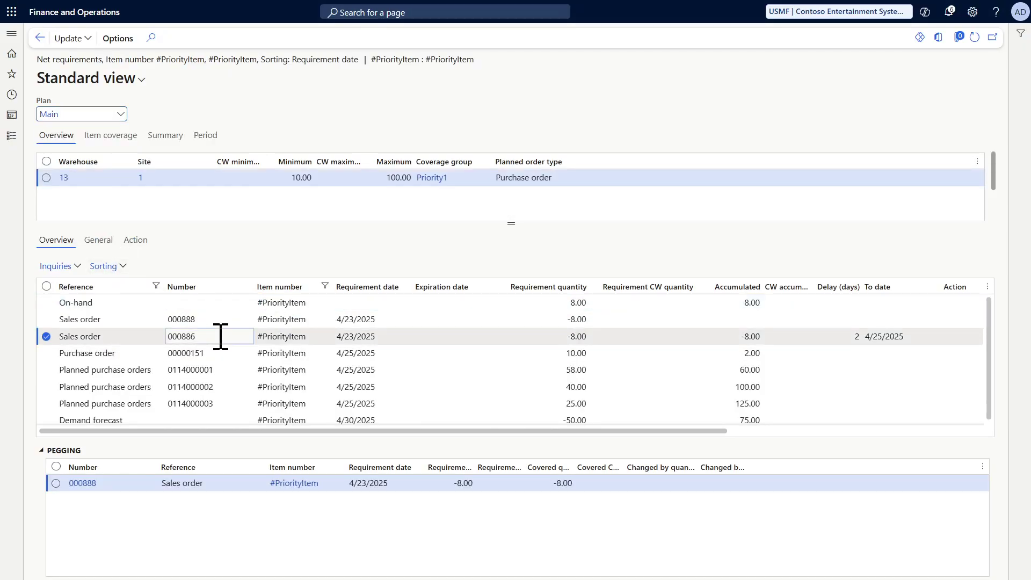
left_click(133, 322)
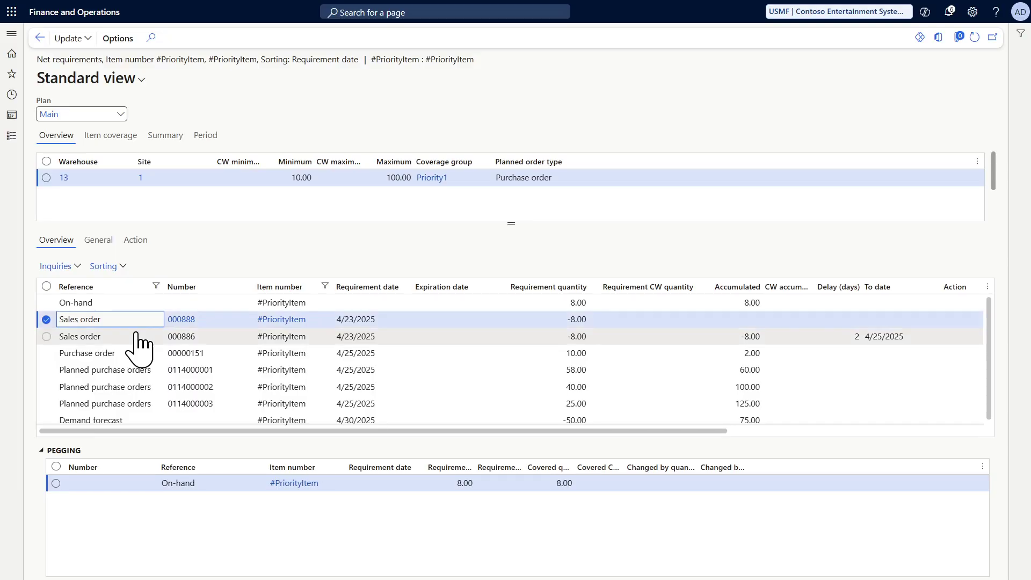
left_click(139, 340)
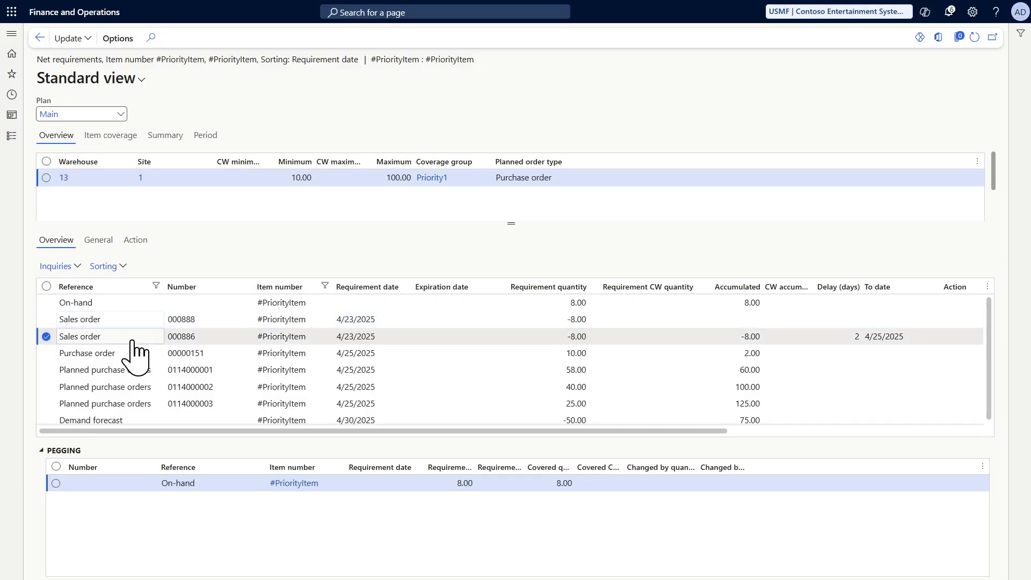
left_click(136, 304)
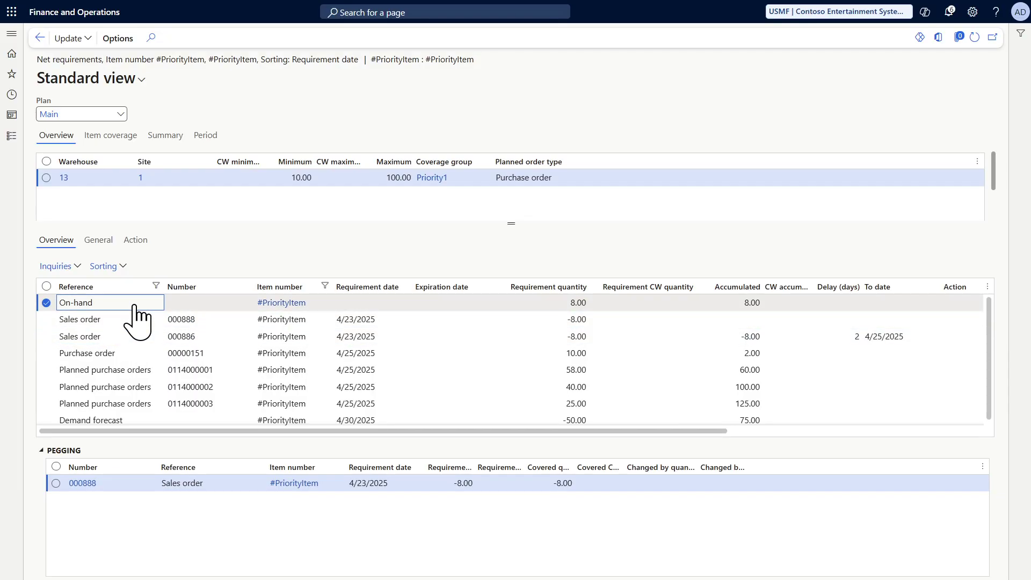
left_click(555, 304)
left_click_drag(556, 304, 585, 304)
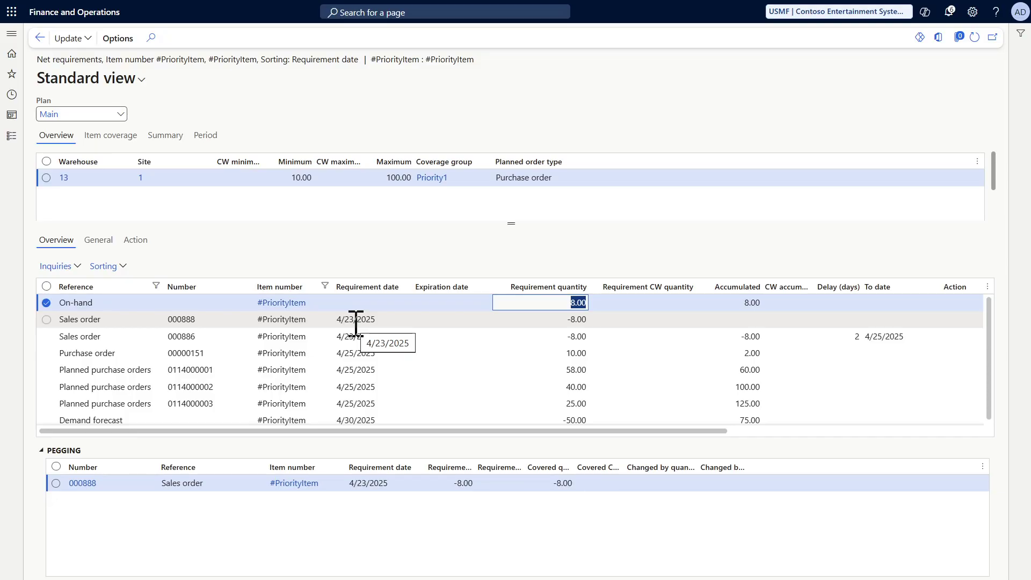
Open the first sales order in the requirements list, check the line's planning priority in the delivery details, and return to net requirements.
left_click(231, 319)
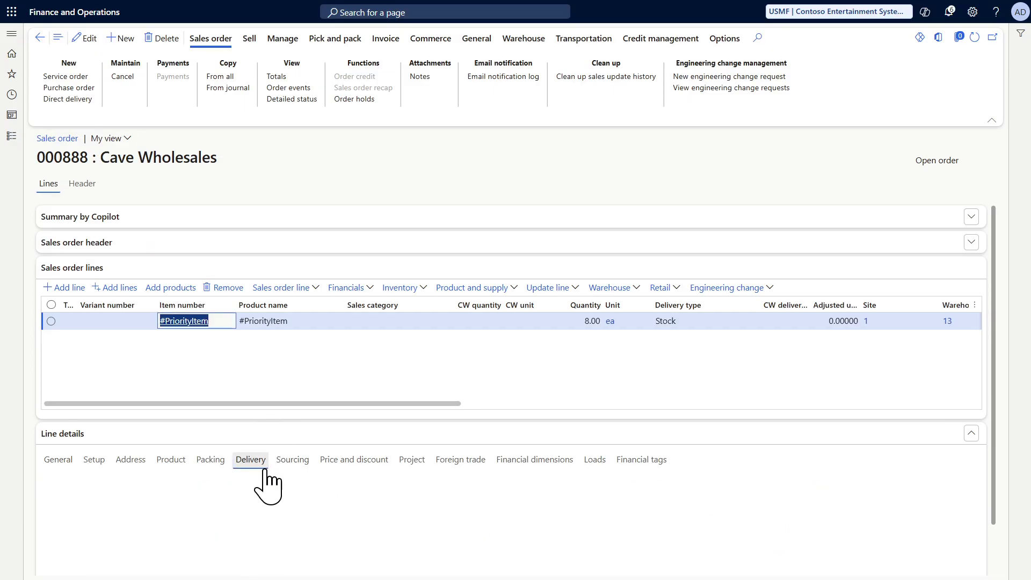
left_click(260, 466)
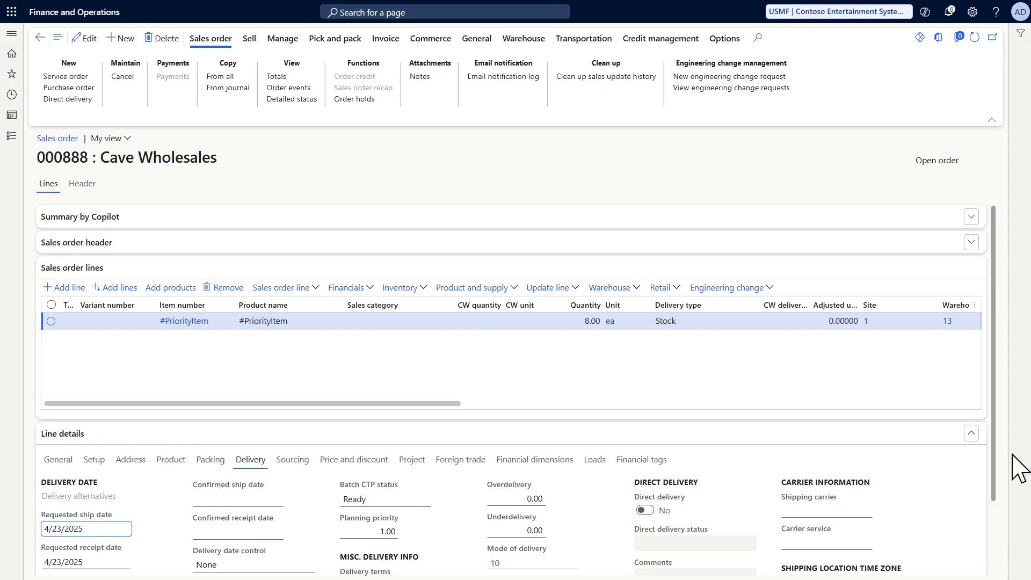
left_click_drag(993, 460, 1002, 513)
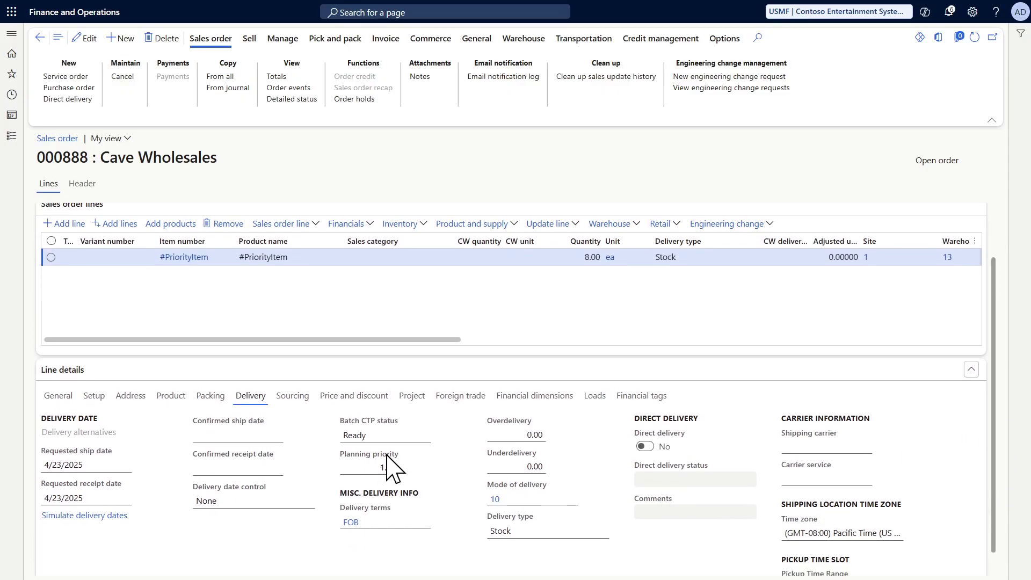
left_click(84, 38)
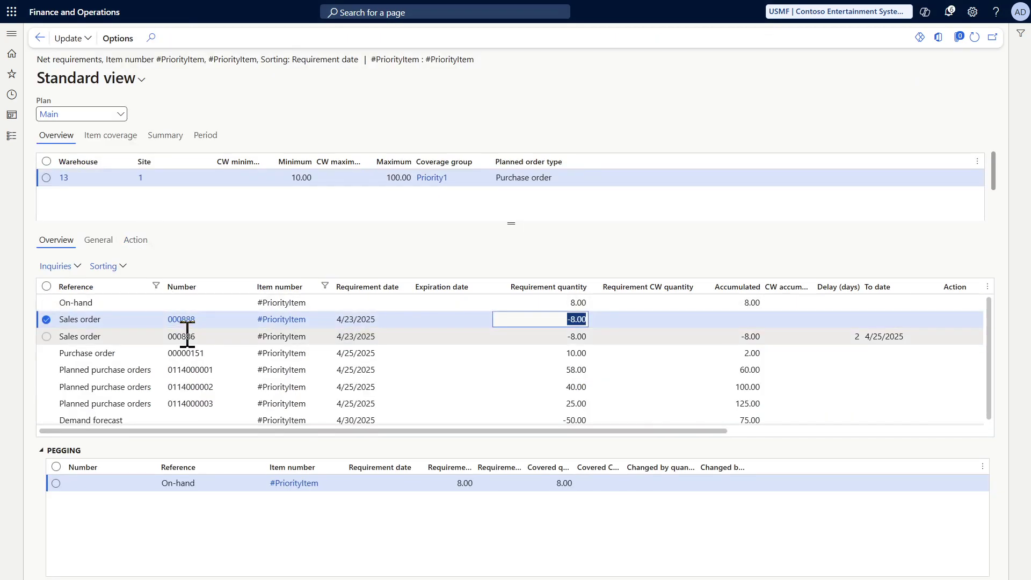
Open the second sales order in the requirements list, check the line's planning priority in the delivery details, and return to net requirements.
left_click(187, 334)
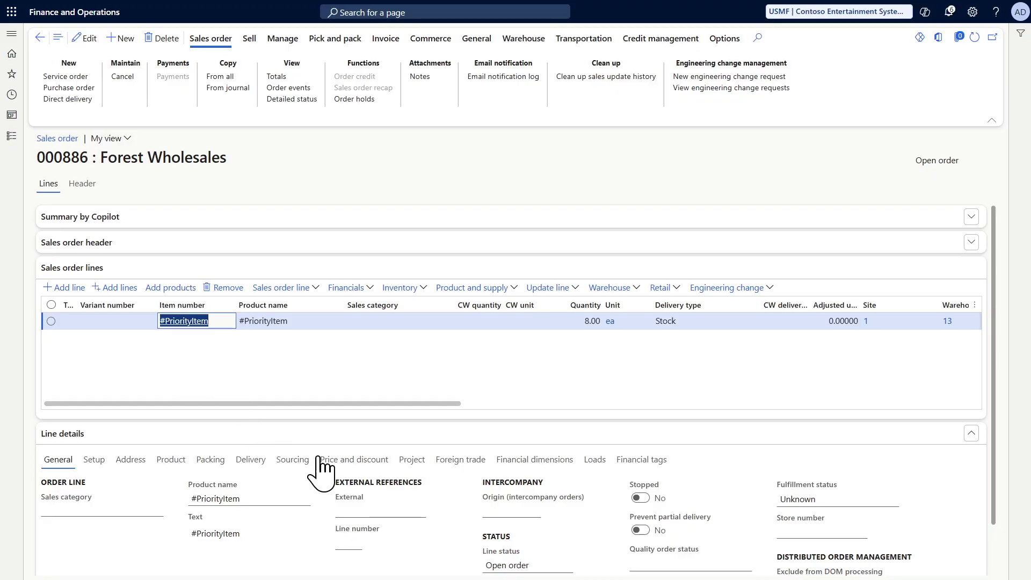
left_click(237, 466)
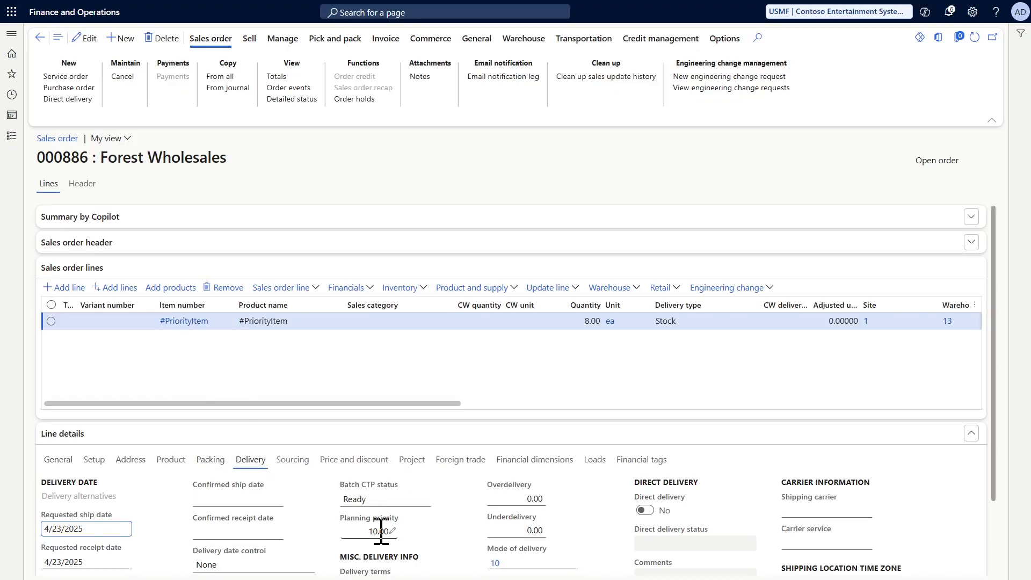
left_click(40, 37)
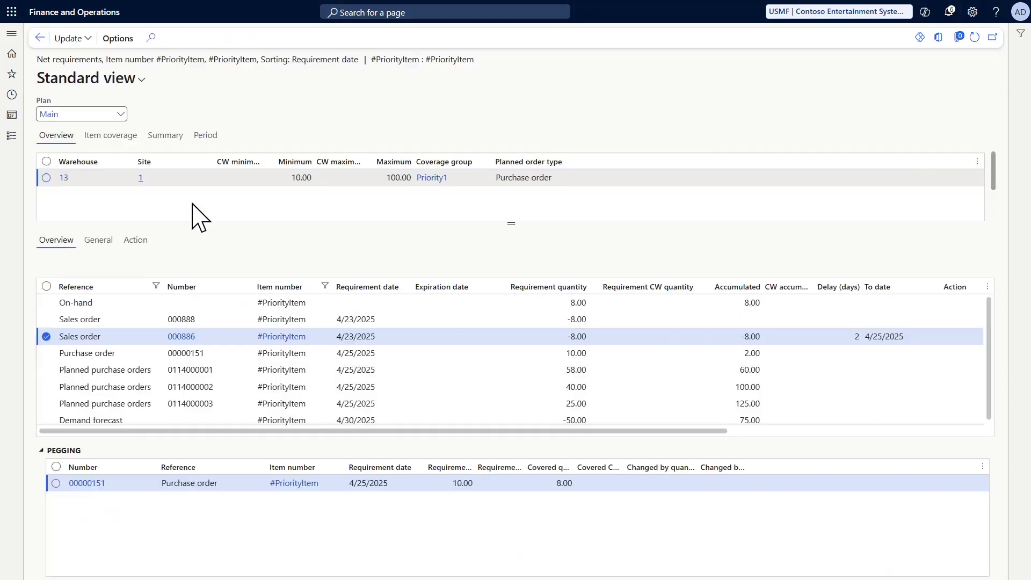
Compare the pegging of the two sales order requirements dated 4/23/2025.
left_click(231, 319)
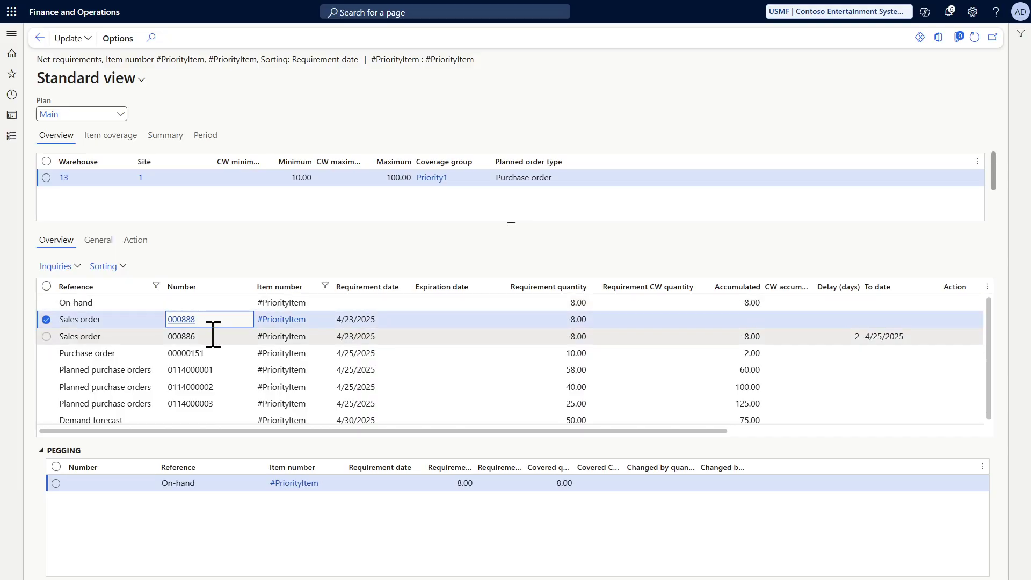
mouse_move(213, 341)
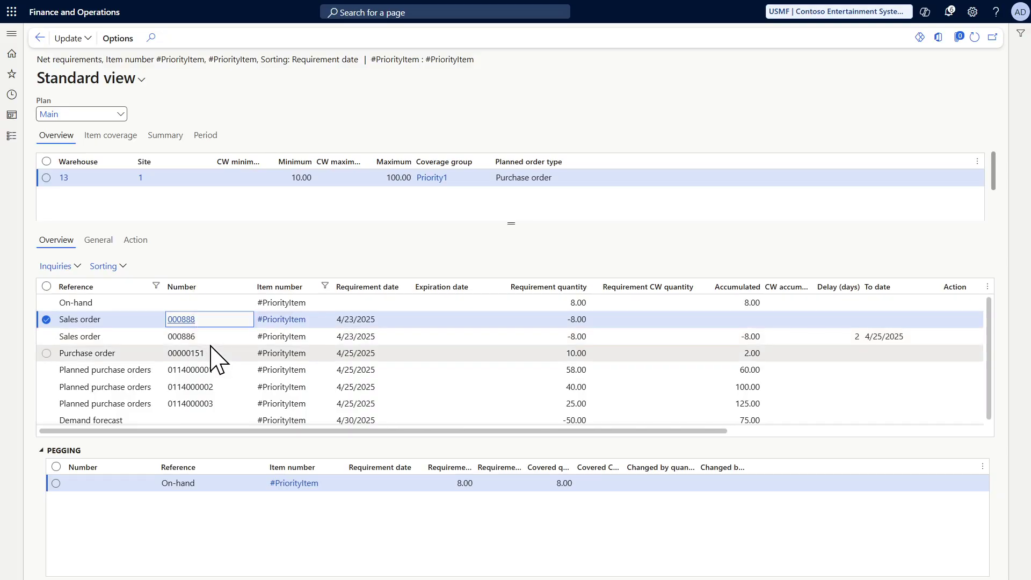
left_click(211, 335)
mouse_move(212, 344)
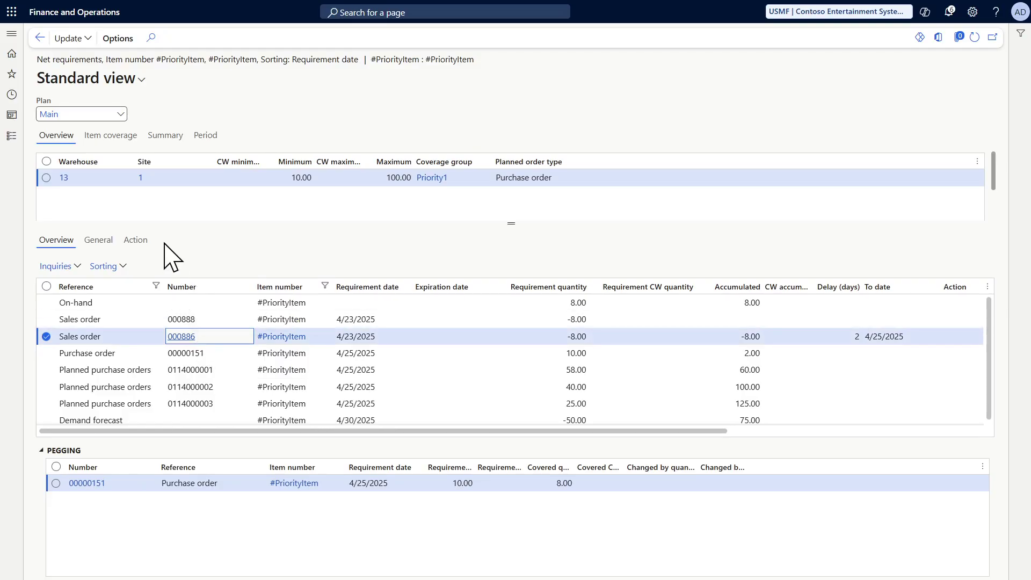
Run Planning Optimization for #PriorityItem on the Main master plan from the net requirements page.
left_click(85, 38)
left_click(99, 75)
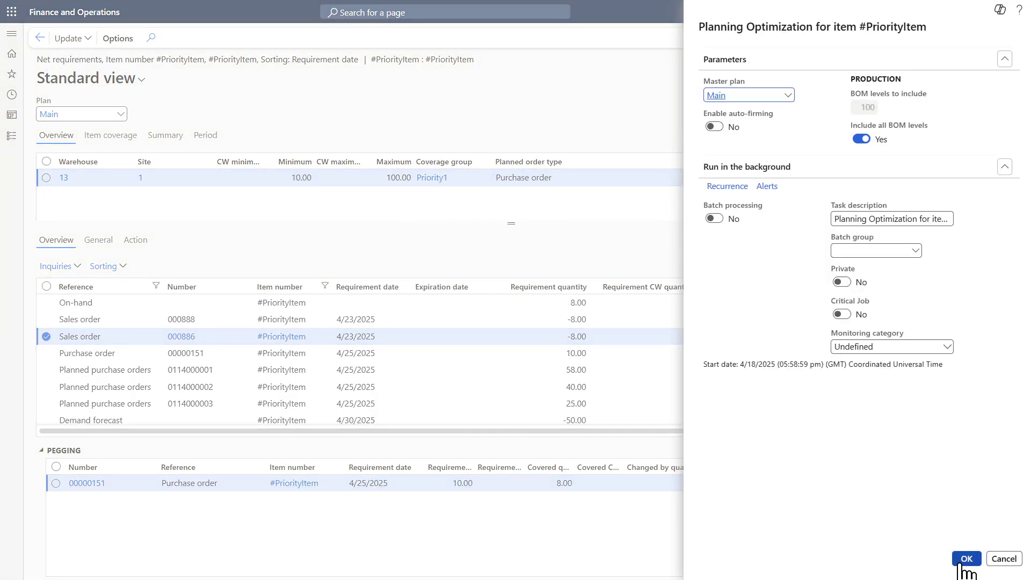
left_click(965, 562)
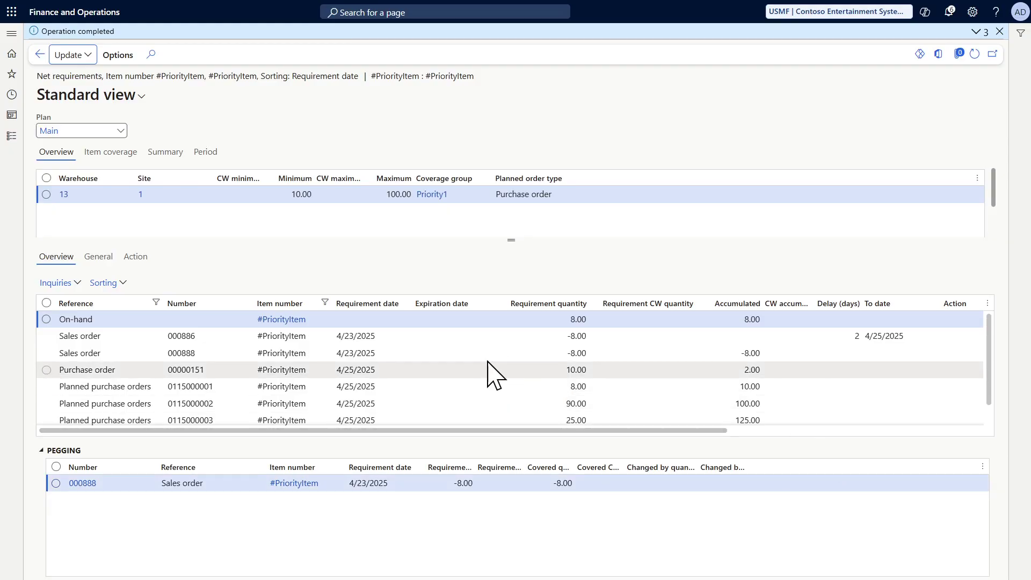
Examine the pegging of the on-hand line and of the first sales order in the updated requirements.
left_click(488, 320)
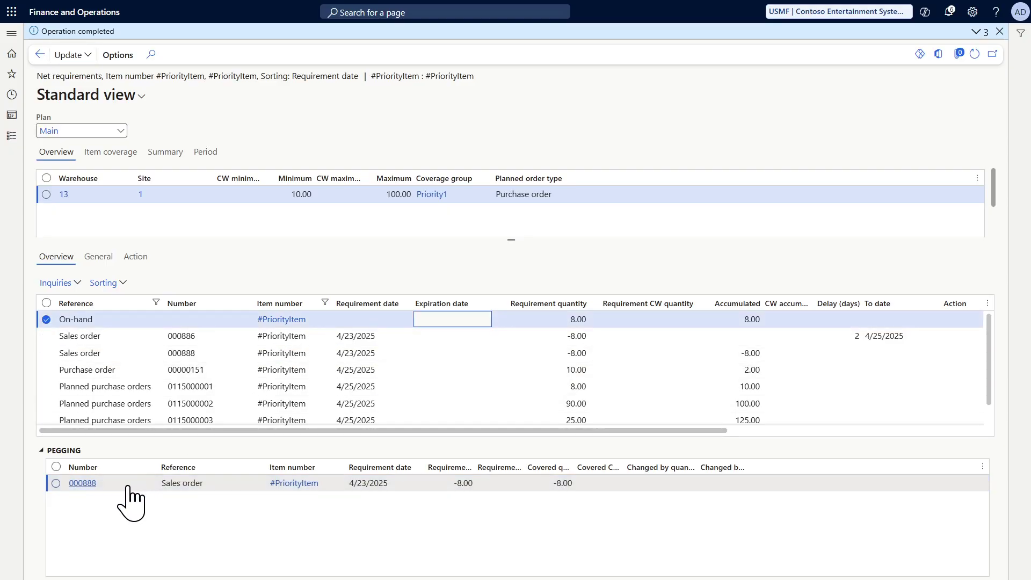
mouse_move(85, 488)
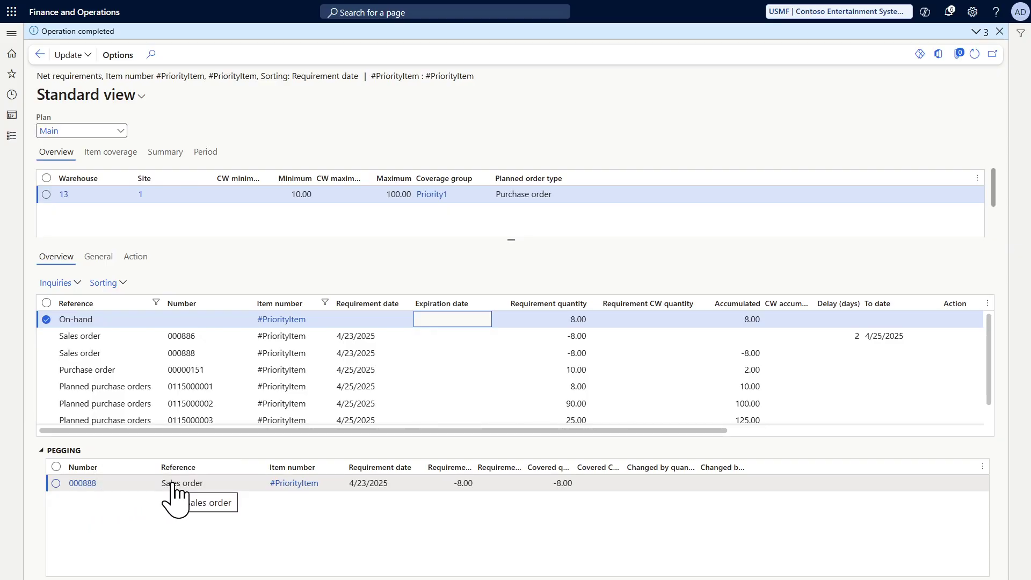
left_click(304, 336)
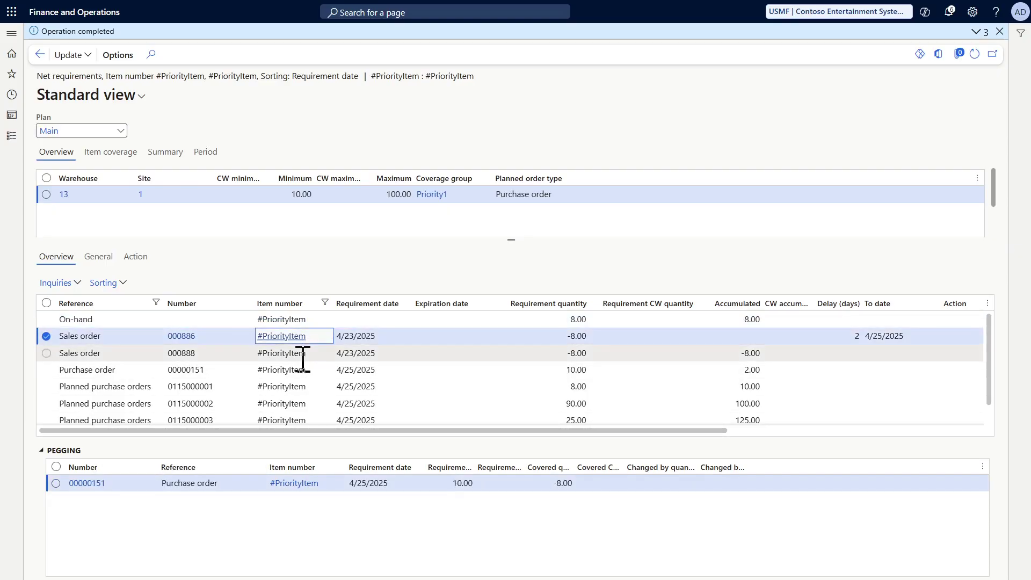
Examine which demands the purchase order is pegged to and which supplies are pegged to the demand forecast.
left_click(302, 370)
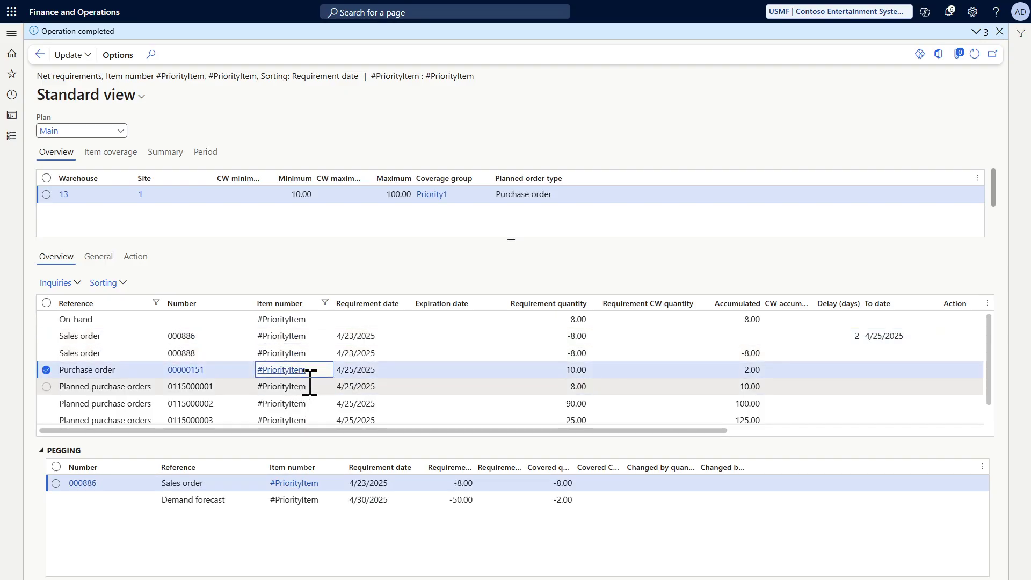
left_click(303, 387)
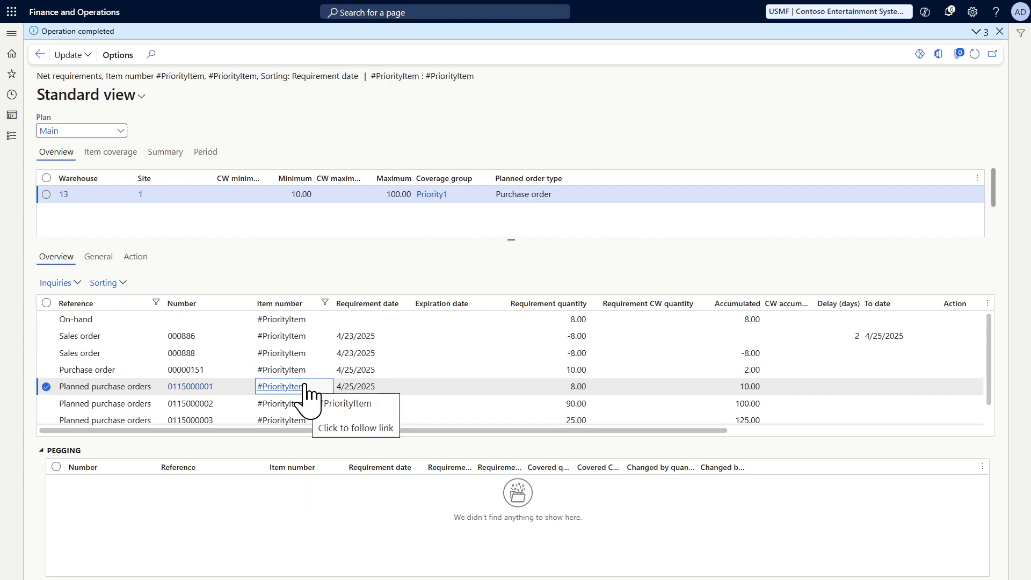
left_click(329, 354)
left_click(333, 370)
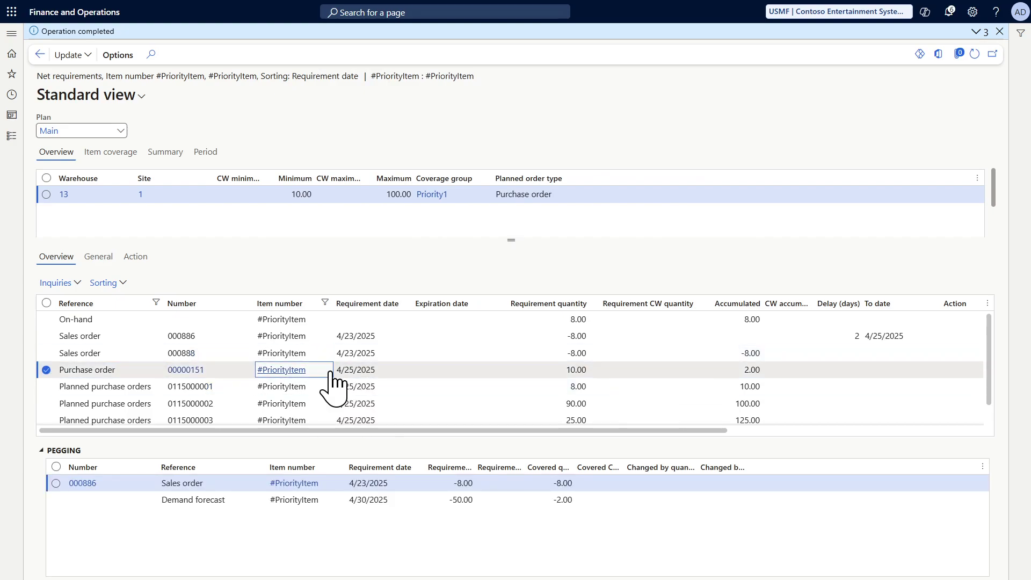
left_click(353, 370)
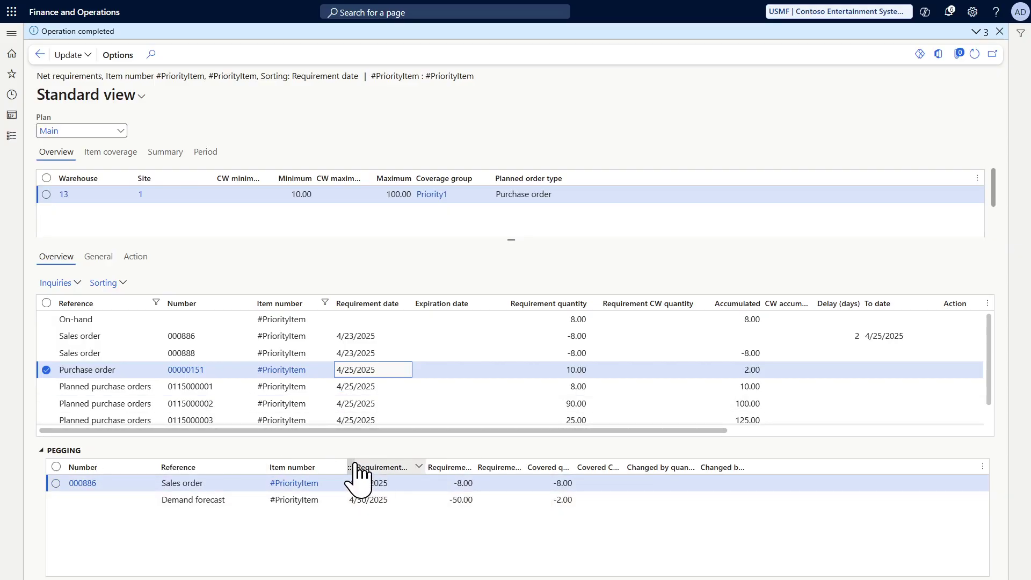
scroll(361, 414, "down", 1)
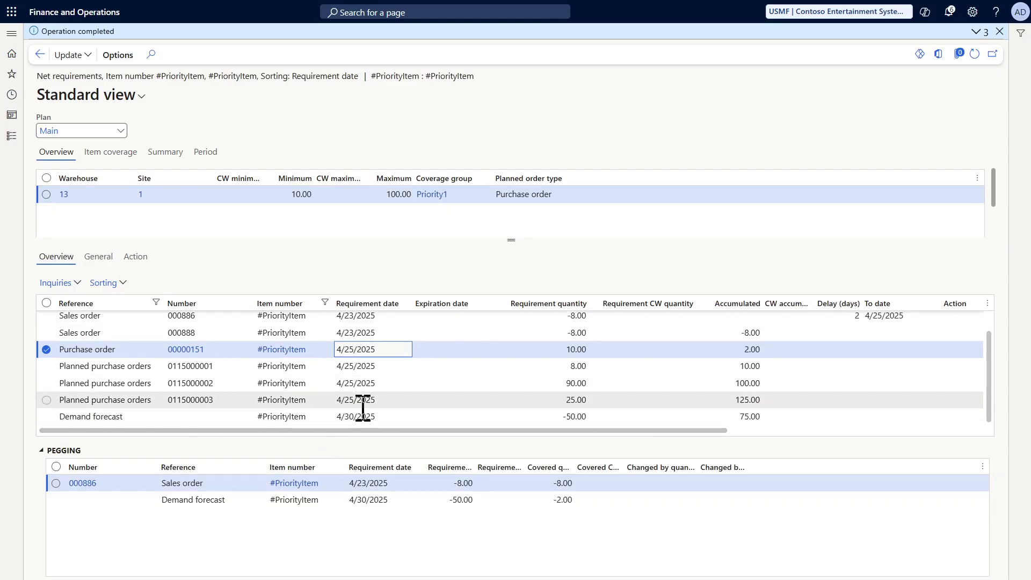
left_click(344, 415)
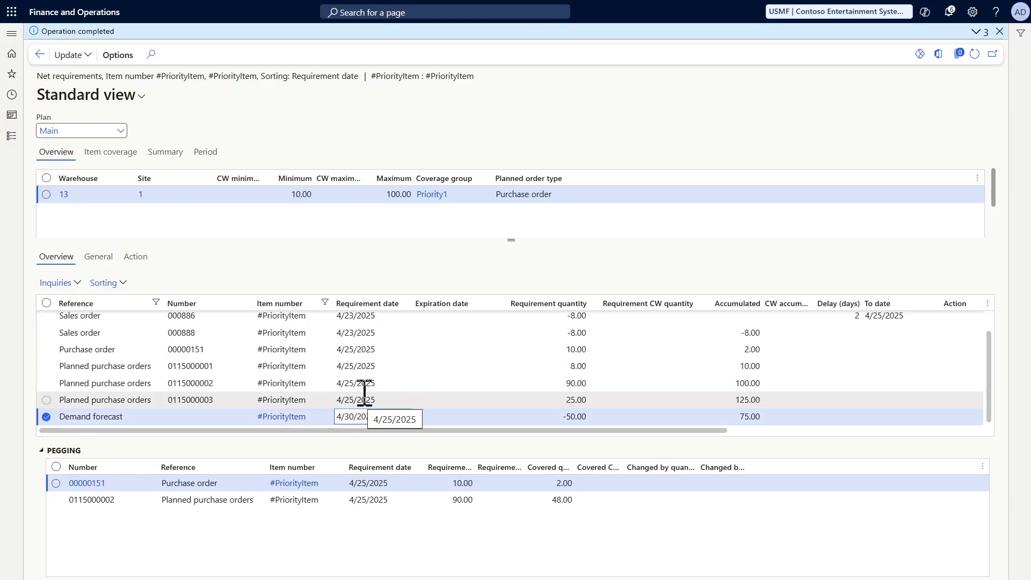
Review the first two planned purchase orders and widen the pegging's Covered quantity column to read the covered quantity.
left_click(379, 367)
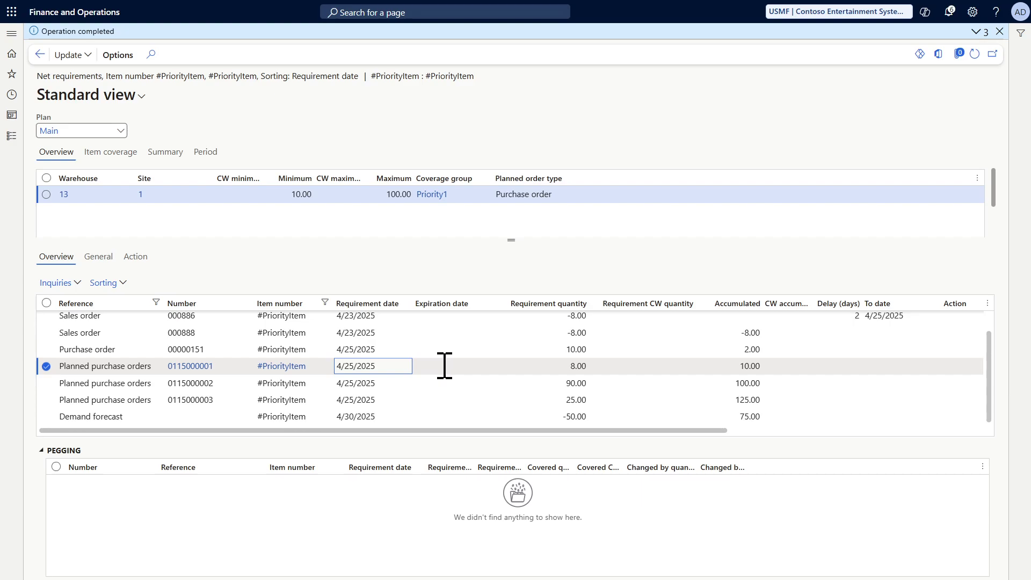
left_click(744, 367)
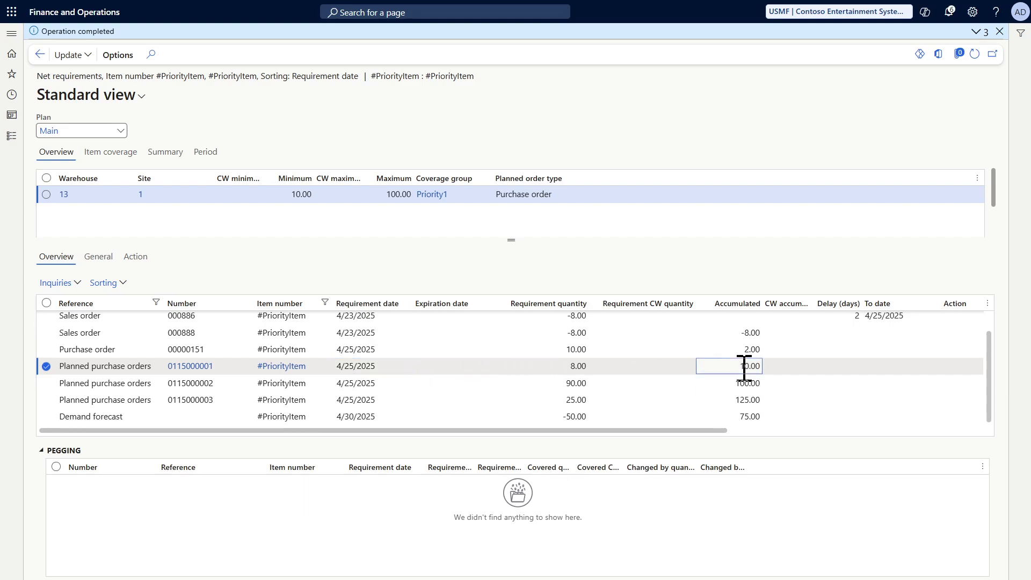
left_click(669, 387)
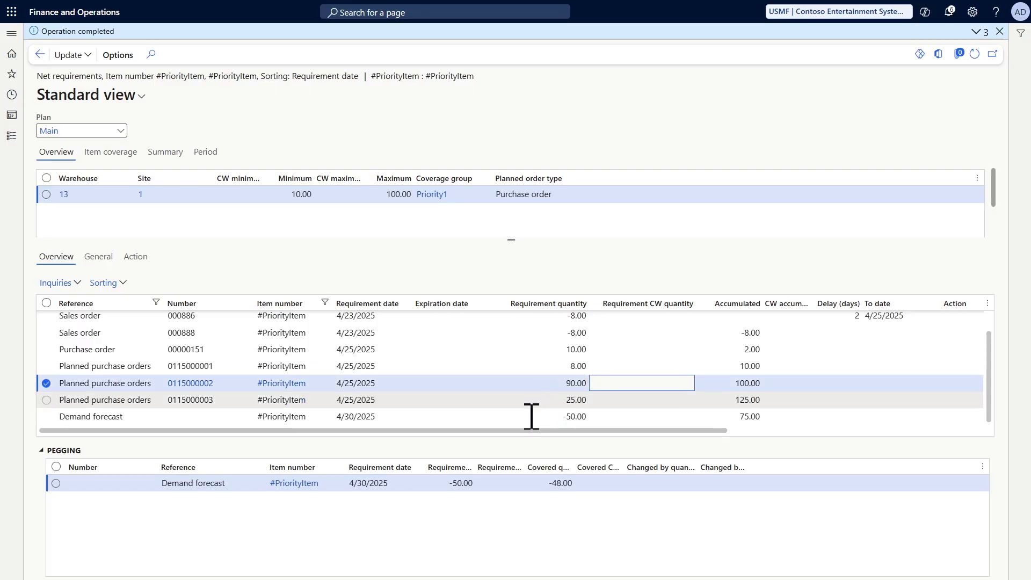
left_click_drag(568, 467, 607, 466)
left_click(590, 483)
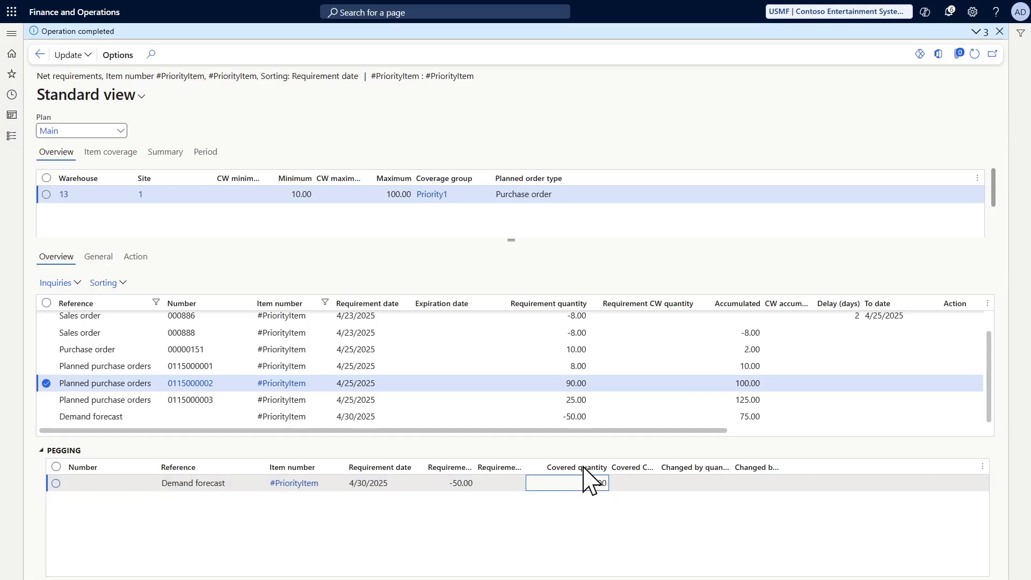
Check the third planned purchase order's requirement quantity and the accumulated quantity on the demand forecast line.
left_click(584, 400)
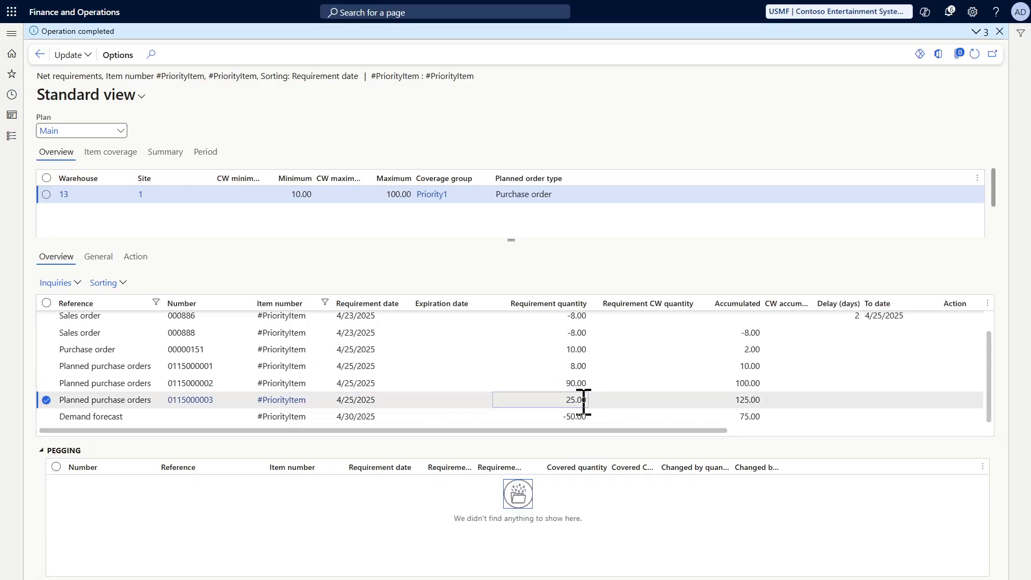
left_click(573, 400)
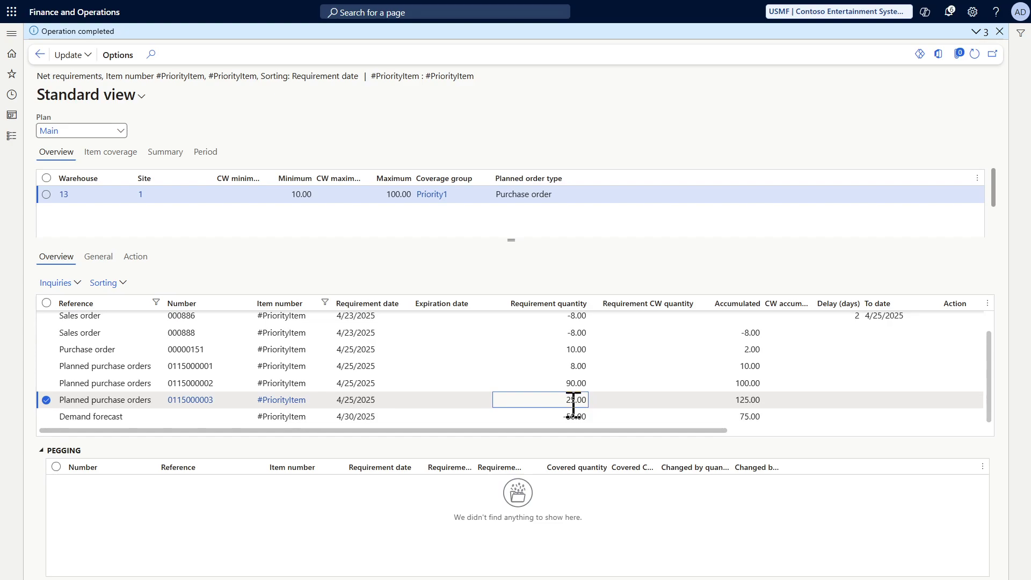
left_click(652, 414)
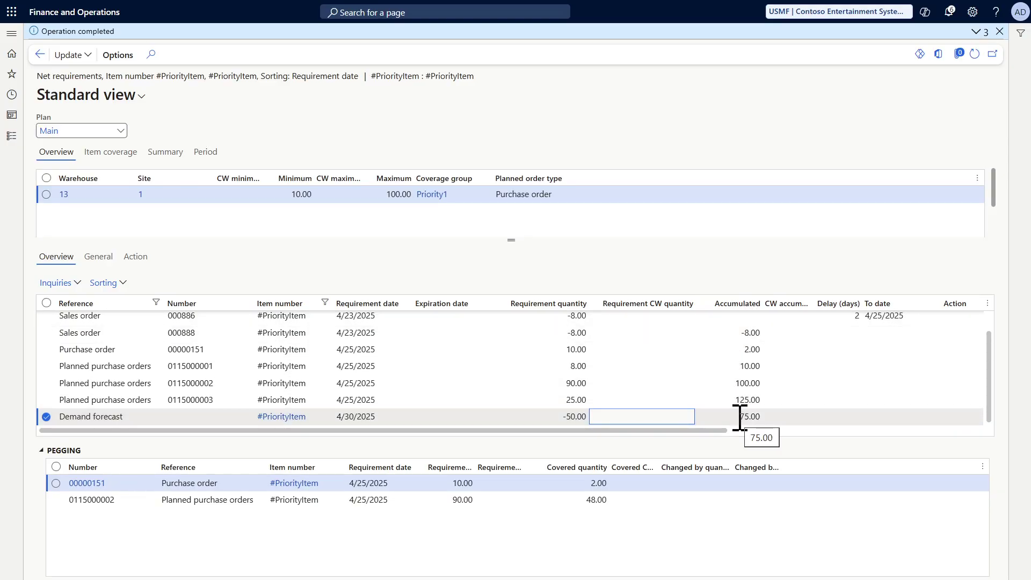
left_click_drag(740, 417, 759, 420)
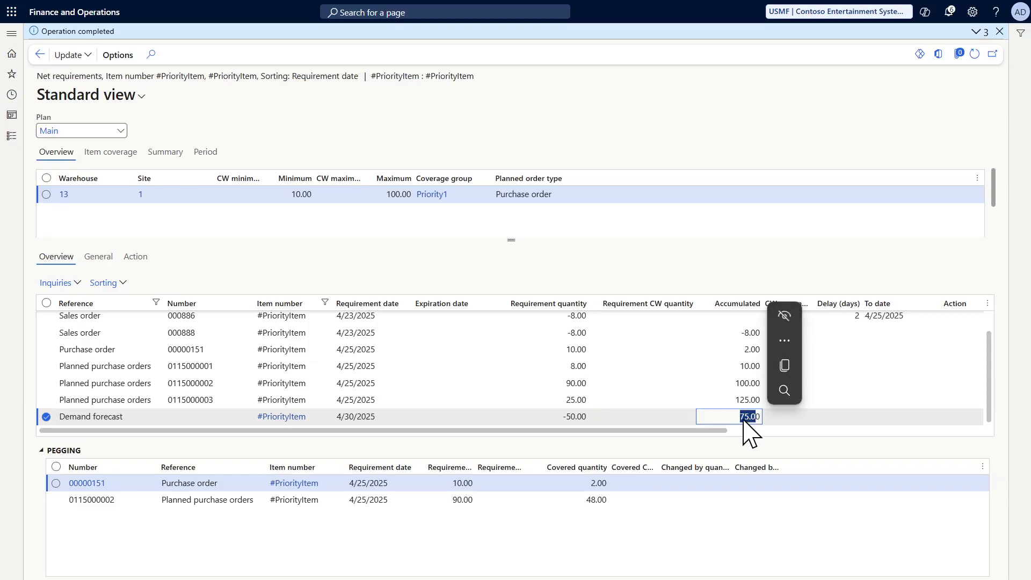
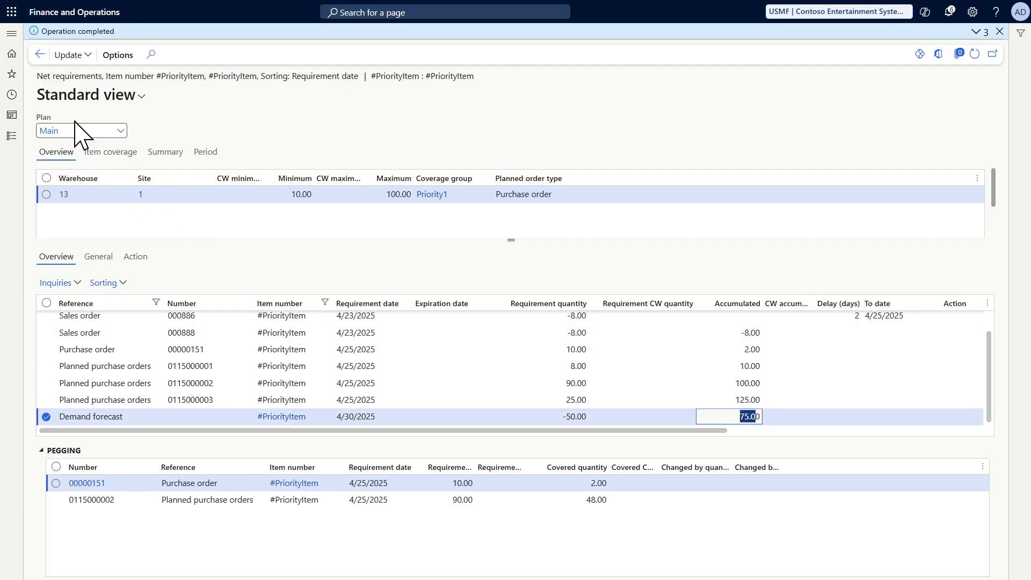
In the Priority1 planning priority model, set Percent of to quantity to 100.00 for the priority 30 range and save.
left_click(10, 33)
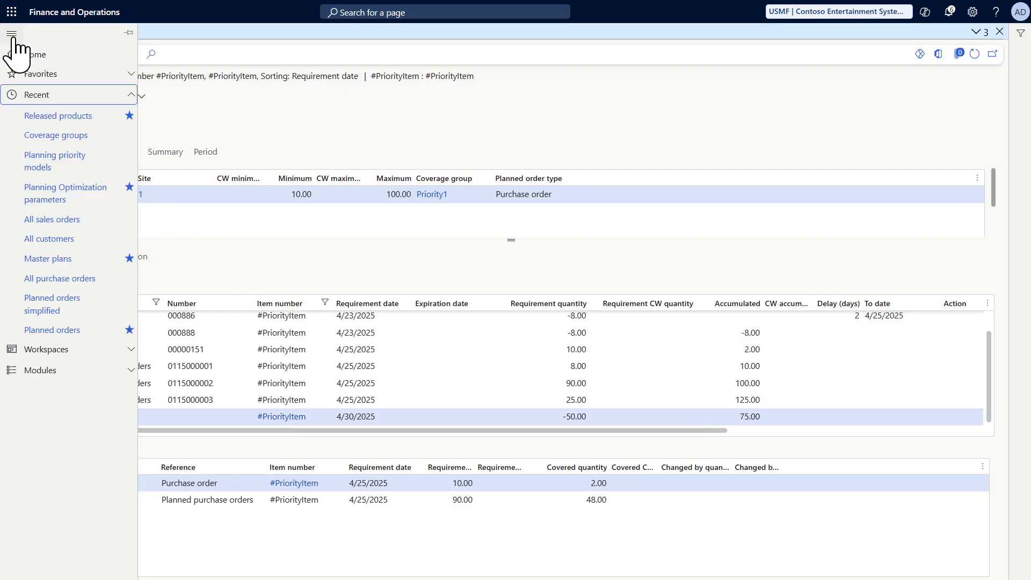
left_click(70, 162)
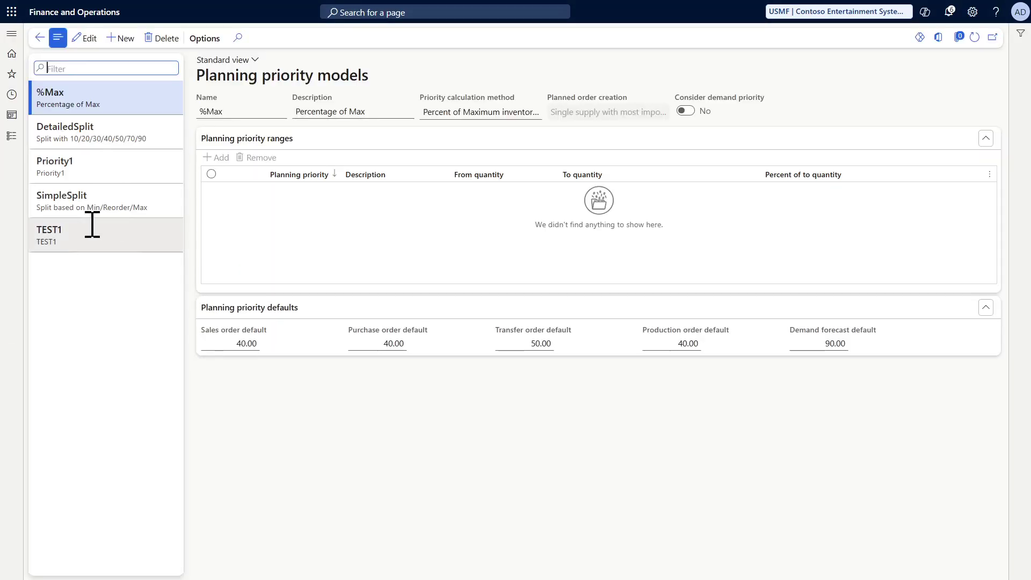
left_click(87, 167)
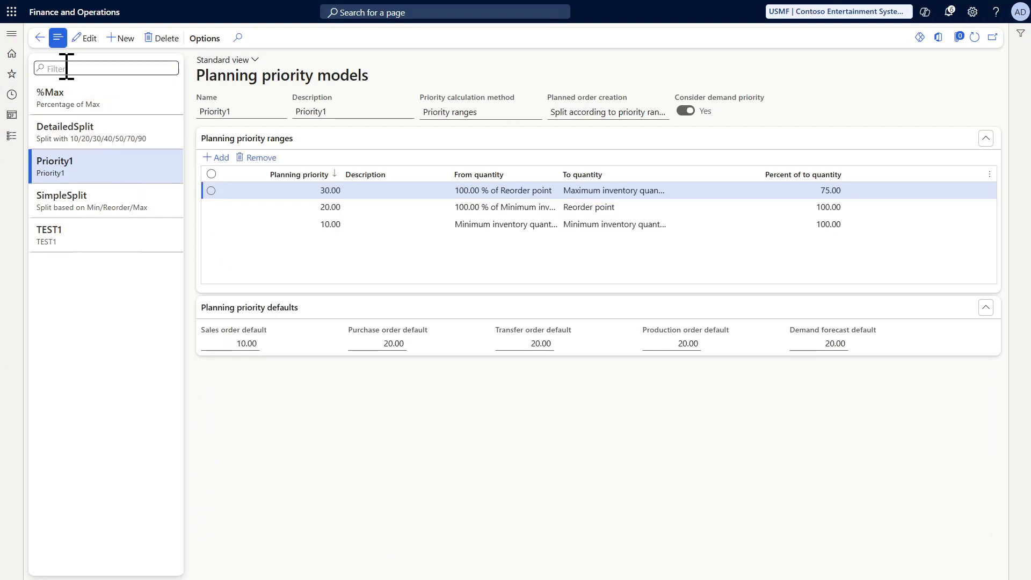
left_click(82, 38)
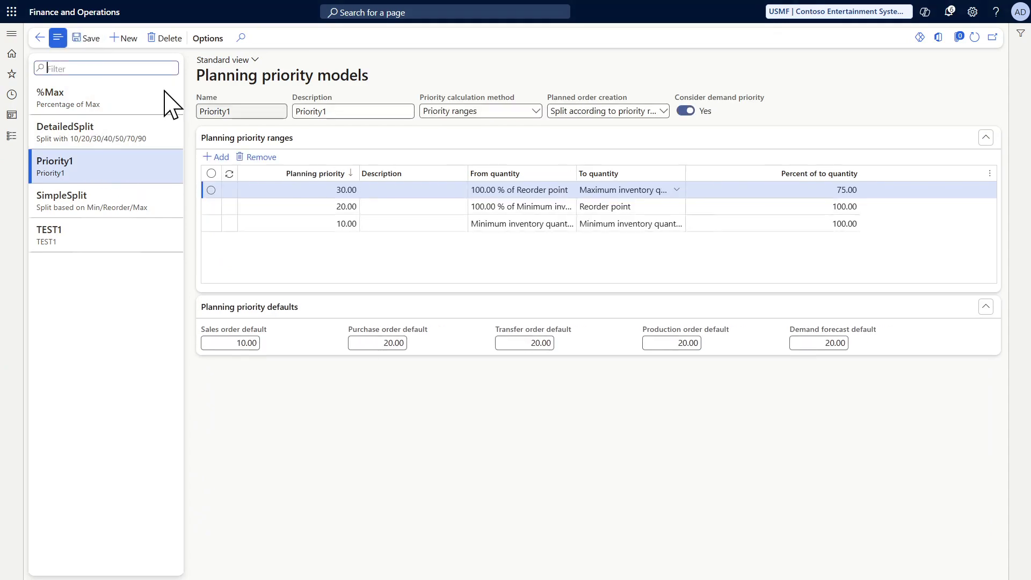
left_click(806, 190)
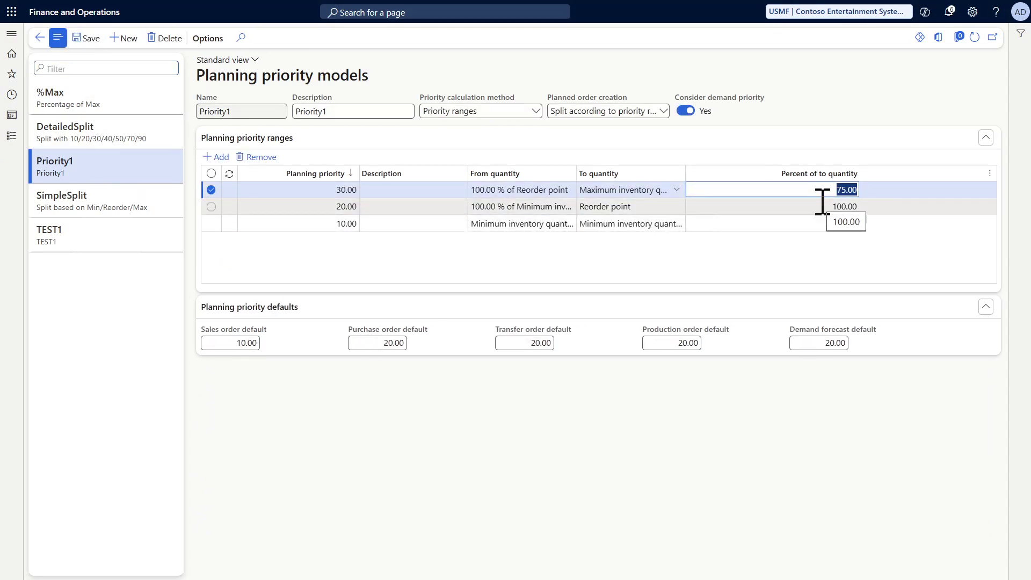
type("100.00")
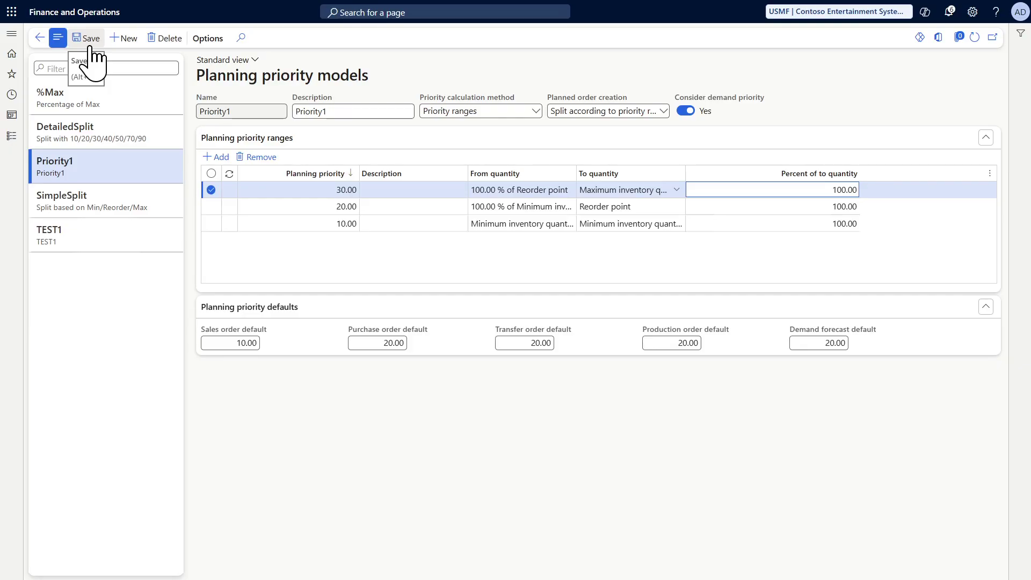
Open the net requirements of released product #PriorityItem and show them for the Main plan.
left_click(11, 33)
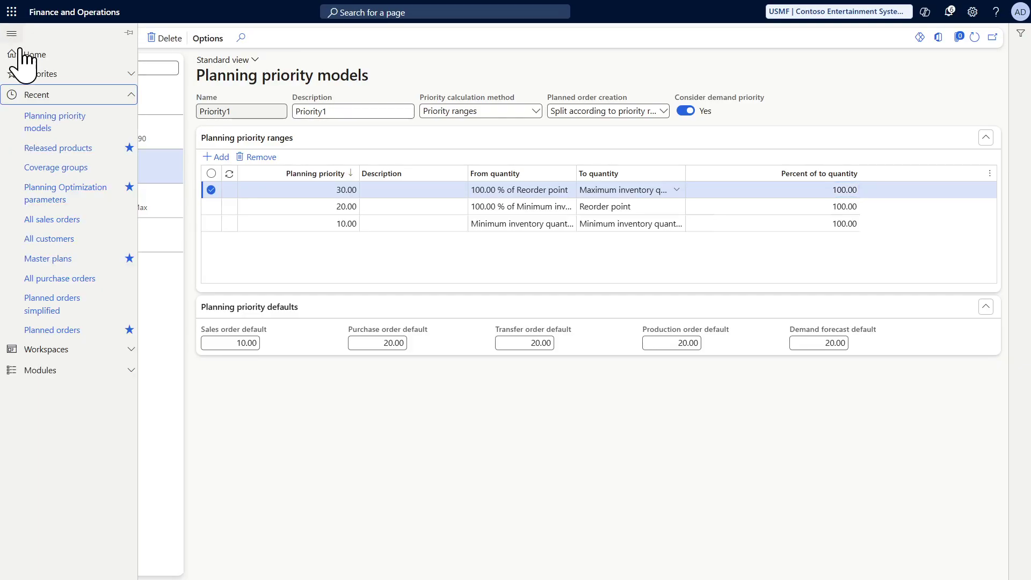
left_click(61, 149)
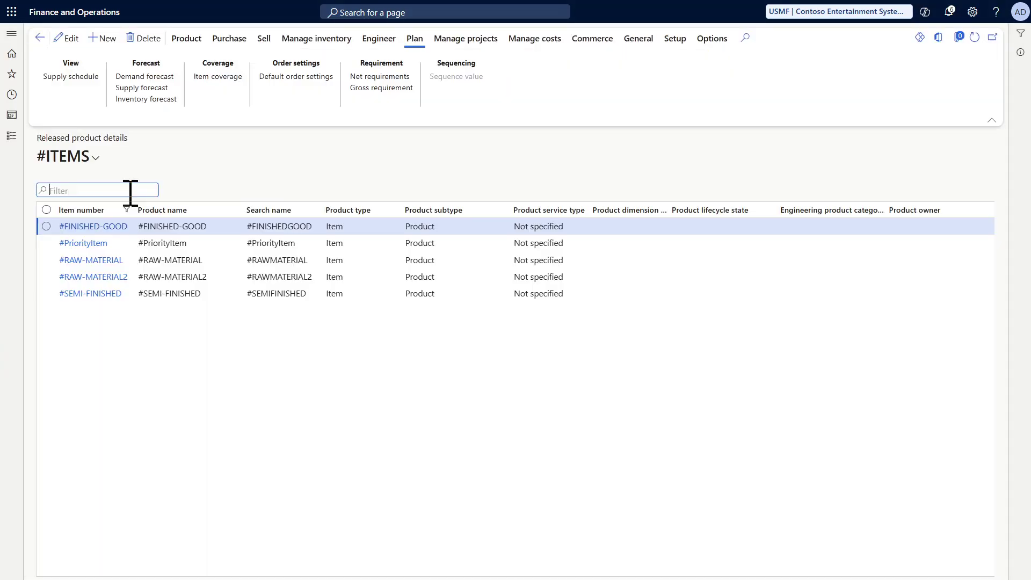
left_click(164, 242)
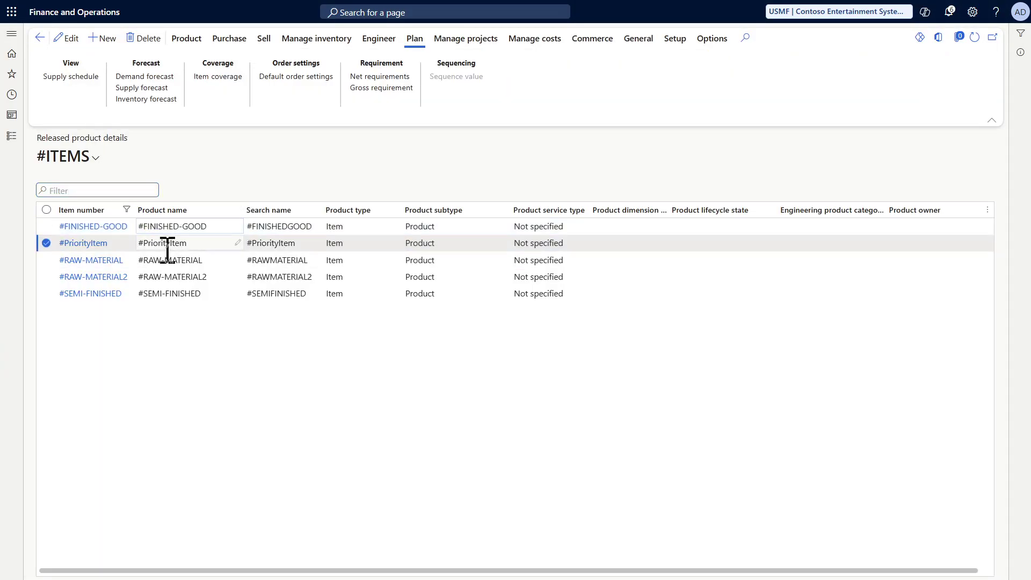
left_click(379, 76)
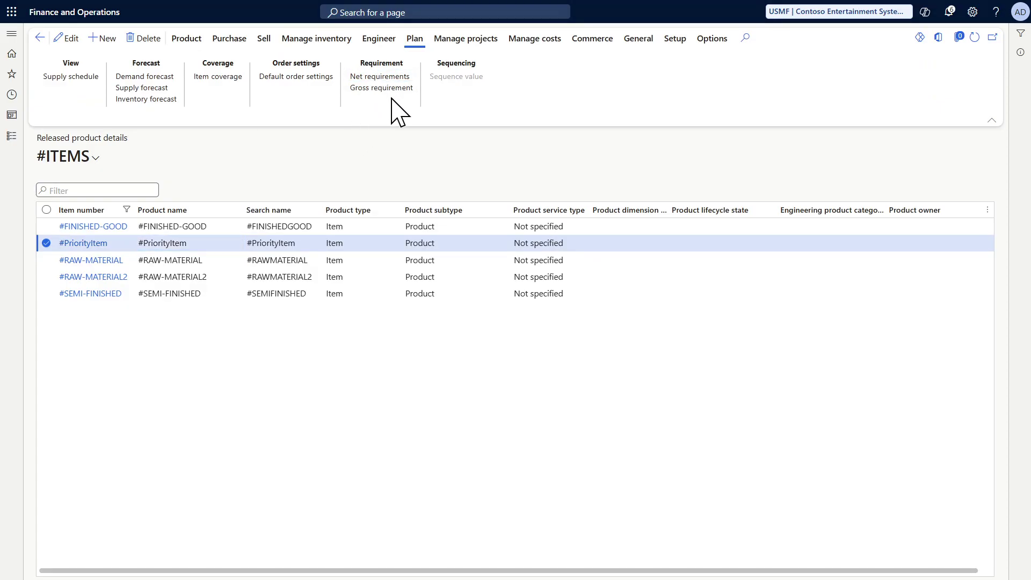
left_click(121, 114)
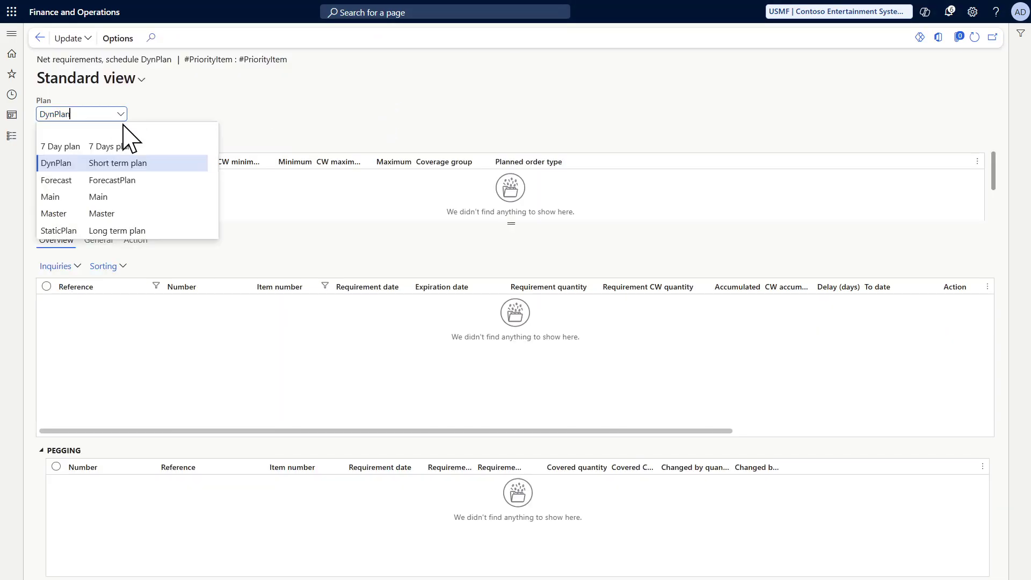
left_click(94, 197)
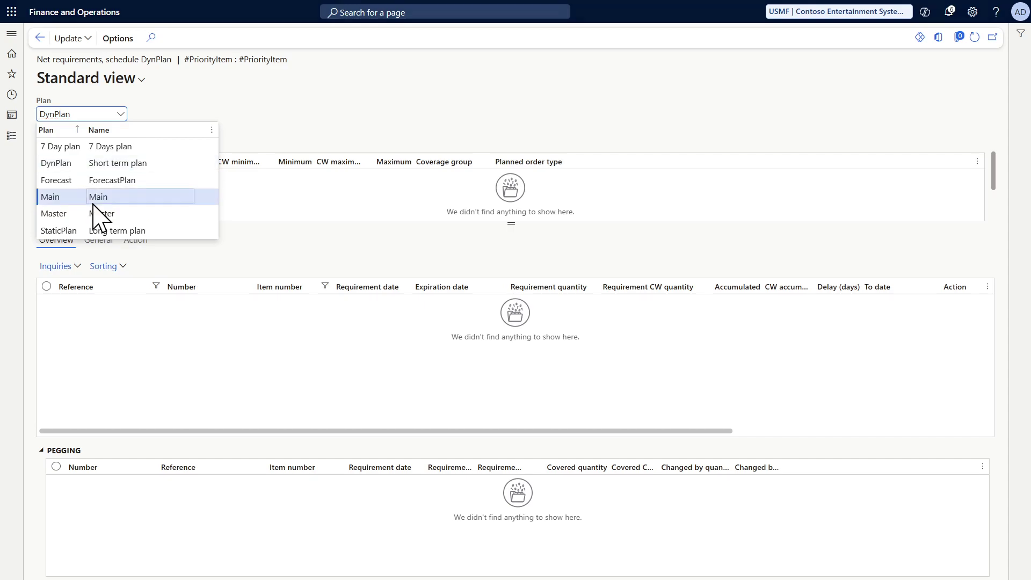
Run Planning Optimization for #PriorityItem with the Main master plan.
left_click(70, 37)
left_click(59, 74)
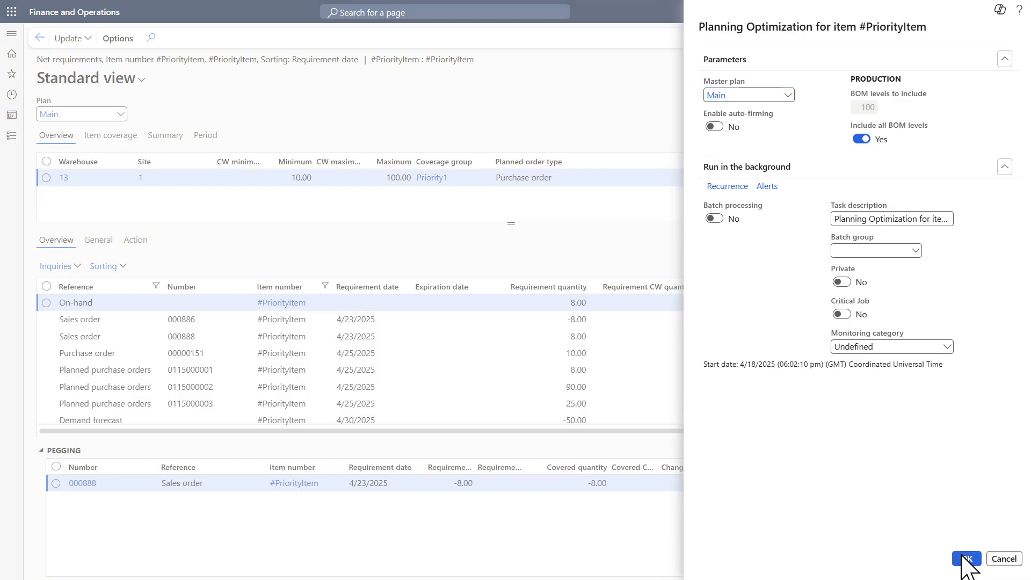
left_click(966, 558)
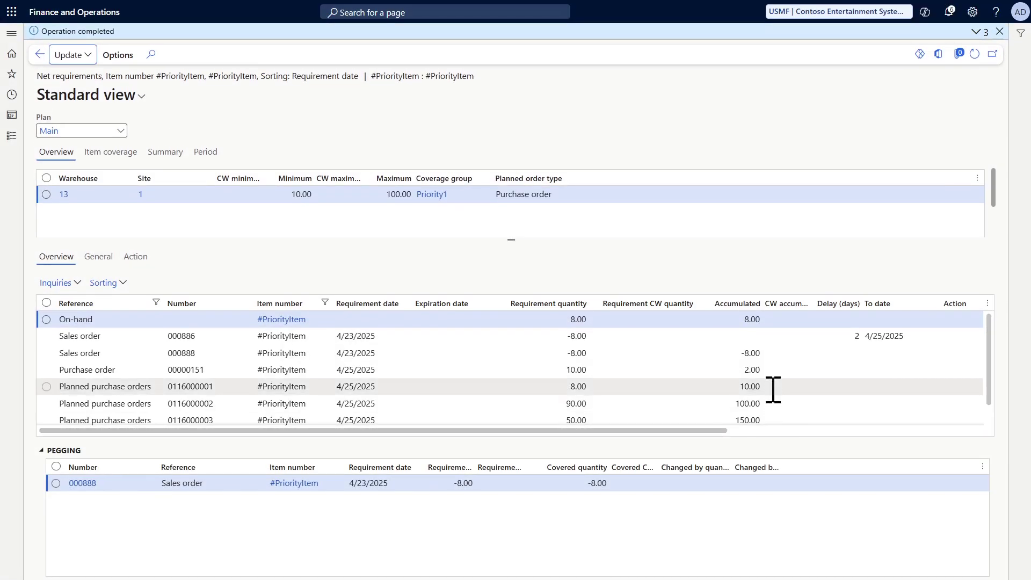
Check the accumulated quantity on the demand forecast line and the third planned purchase order's requirement quantity and pegging.
scroll(762, 403, "down", 2)
left_click(745, 416)
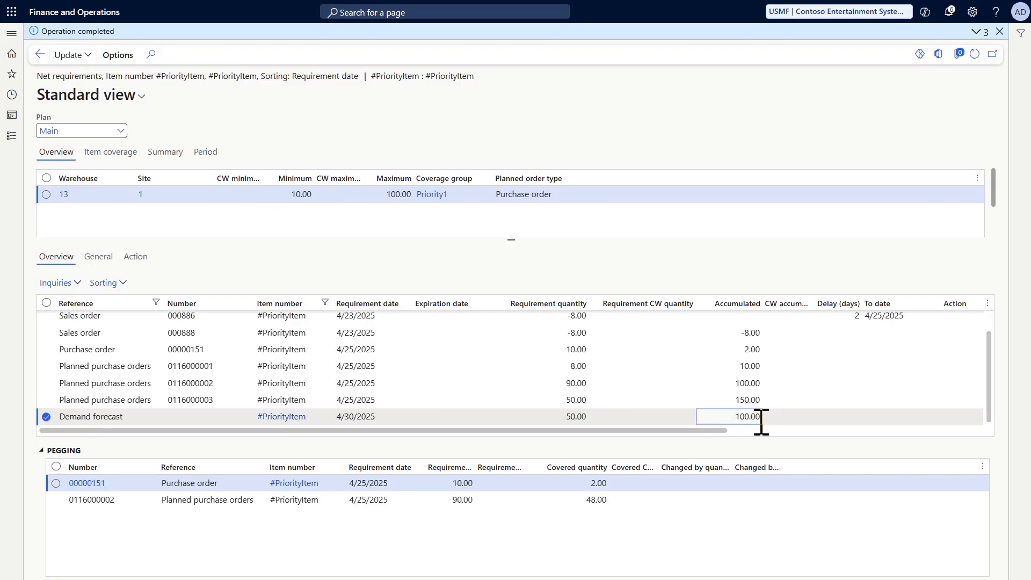
left_click(739, 399)
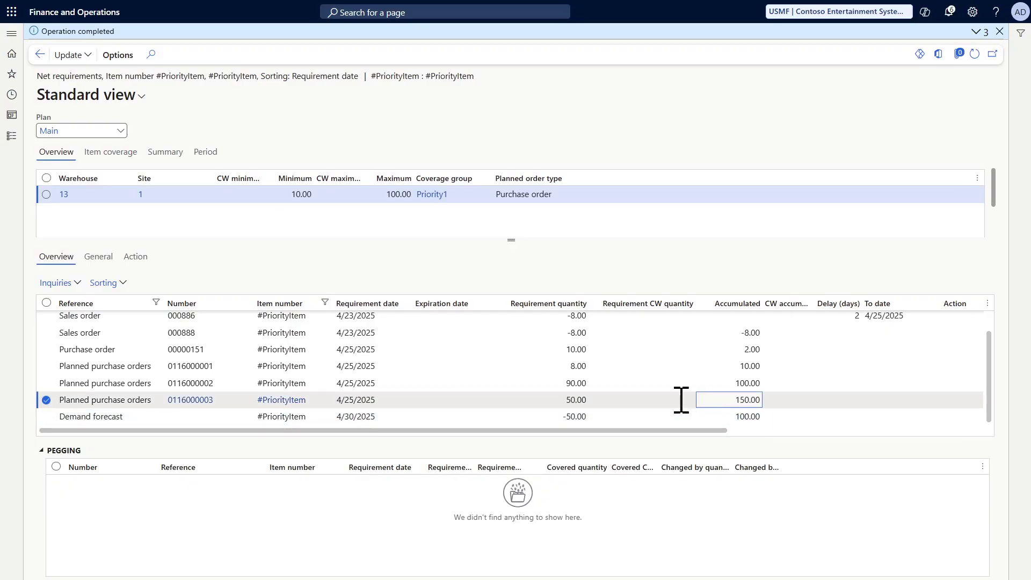
left_click(558, 399)
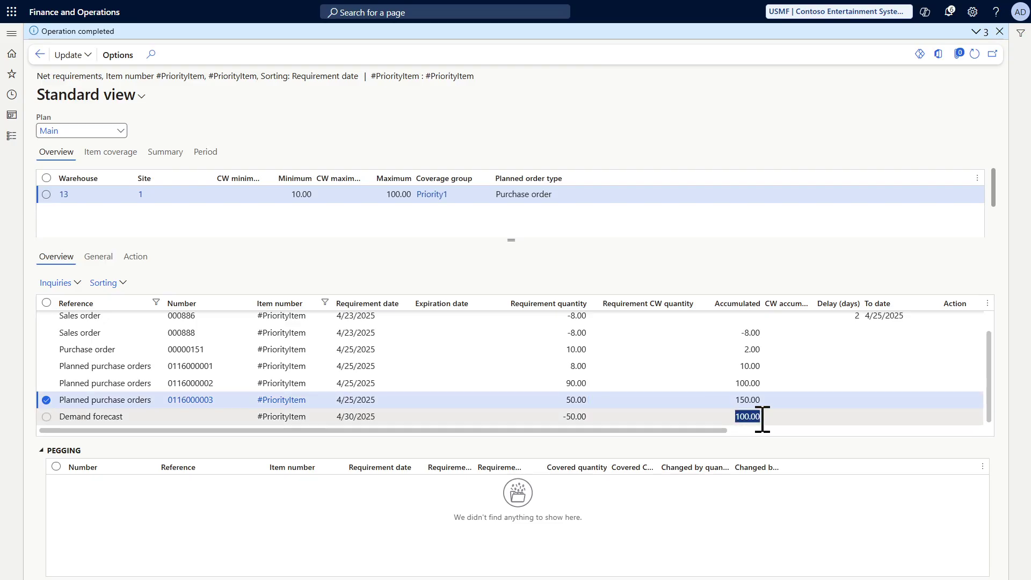
left_click(622, 487)
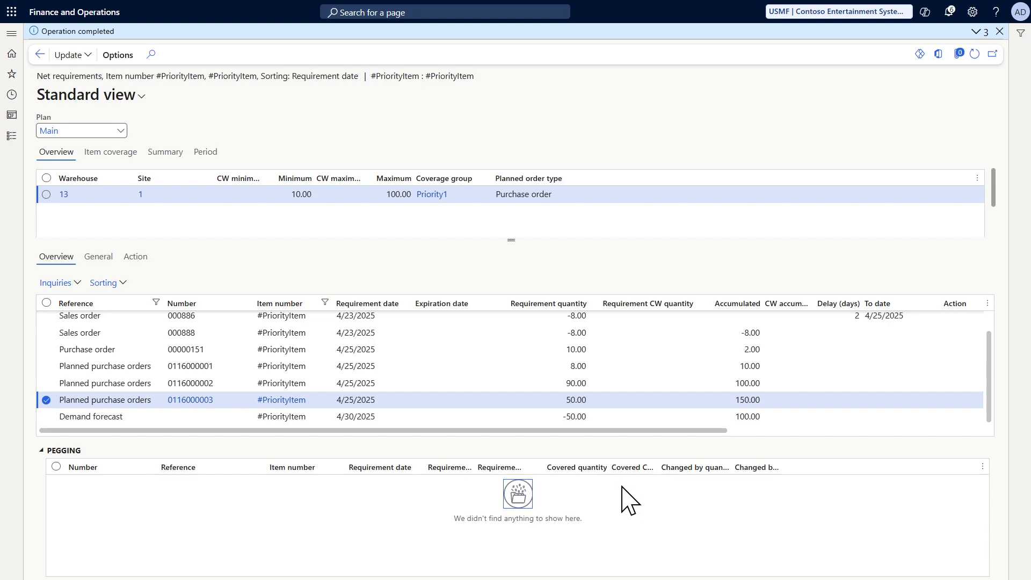
In the Priority1 planning priority model, set Planned order creation to Single supply with most important priority and save.
left_click(11, 33)
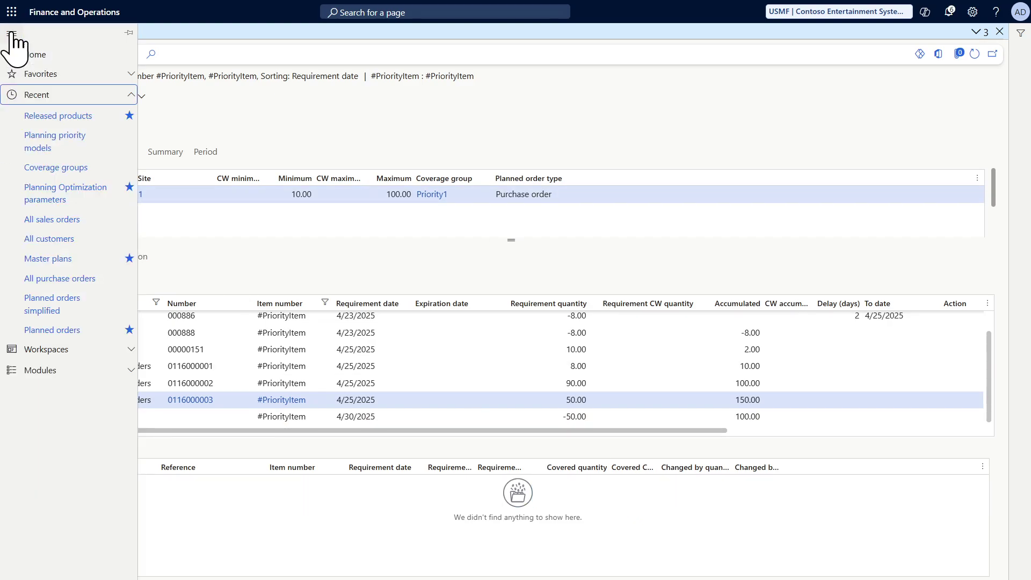
left_click(57, 138)
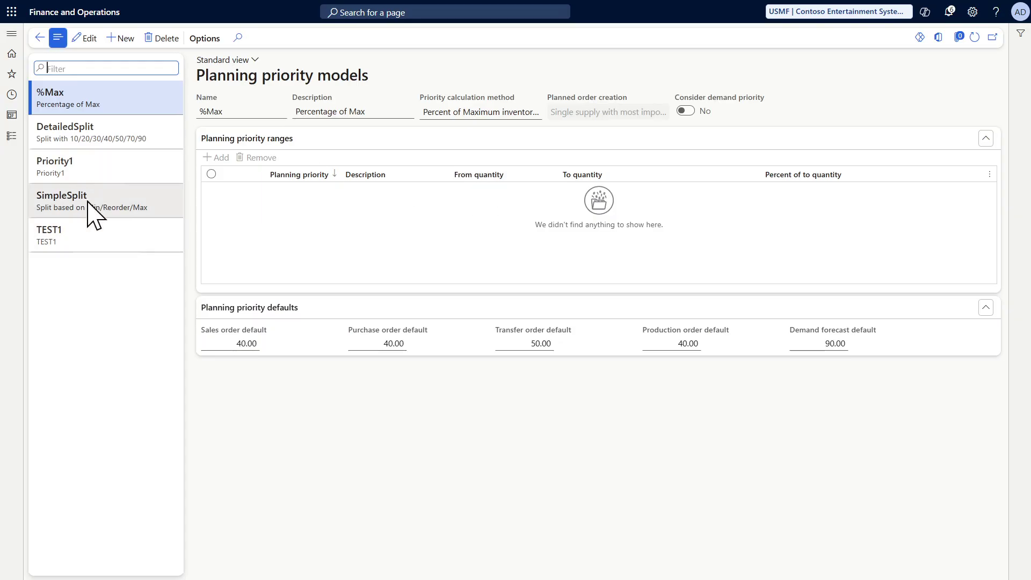
left_click(97, 169)
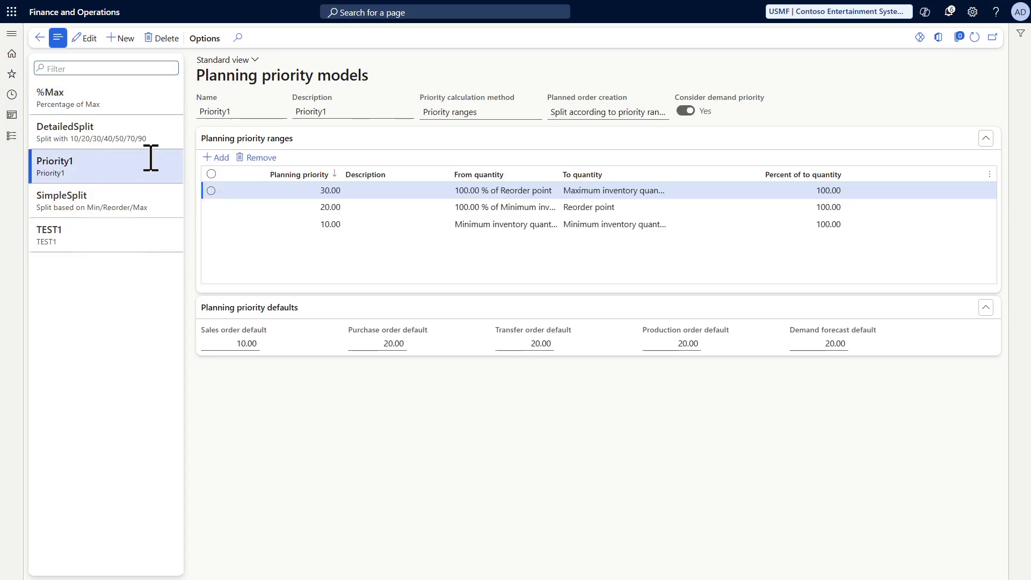
left_click(86, 38)
left_click(664, 111)
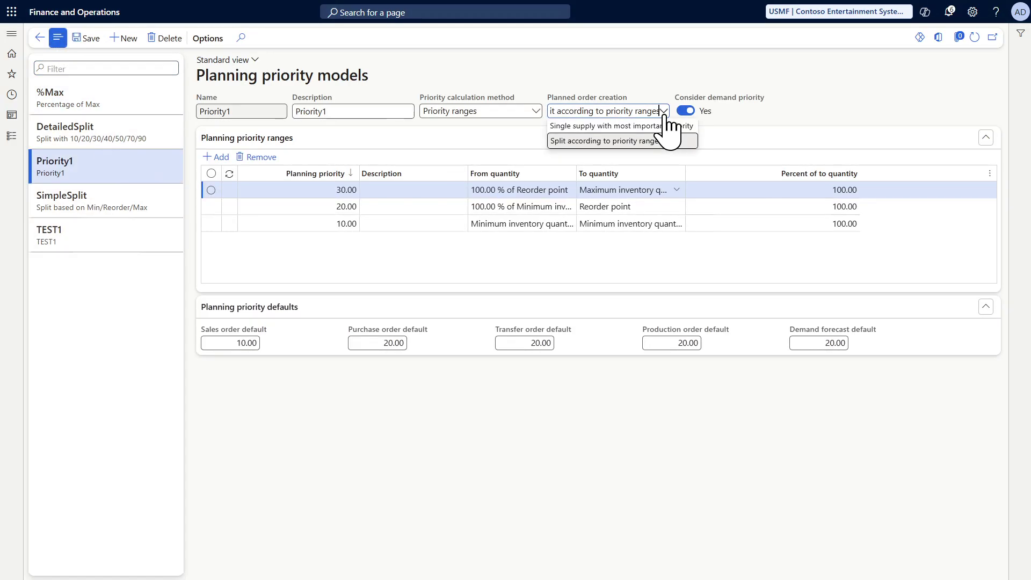
left_click(624, 127)
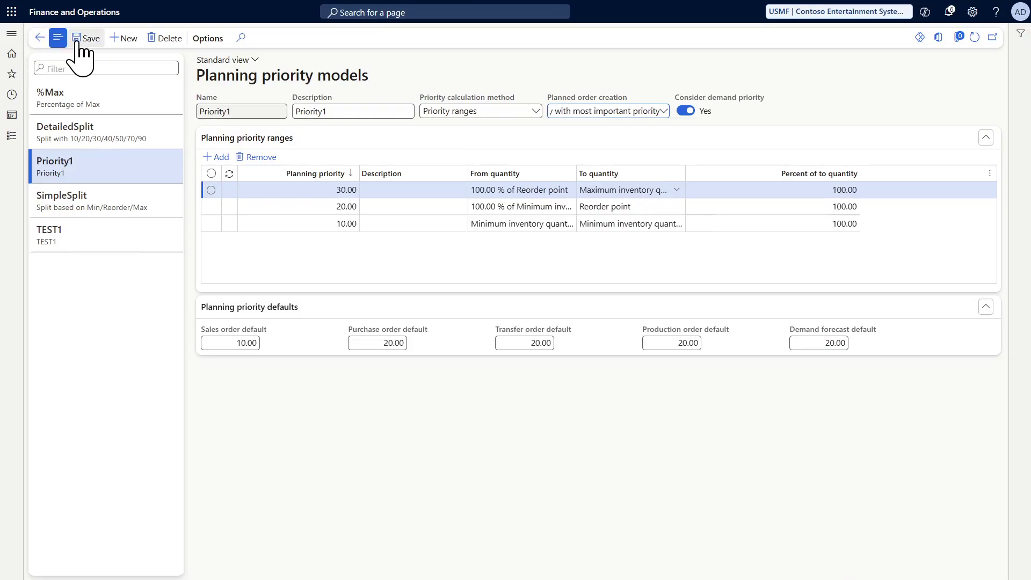
Return to released product #PriorityItem and display its net requirements under the Main plan.
left_click(12, 34)
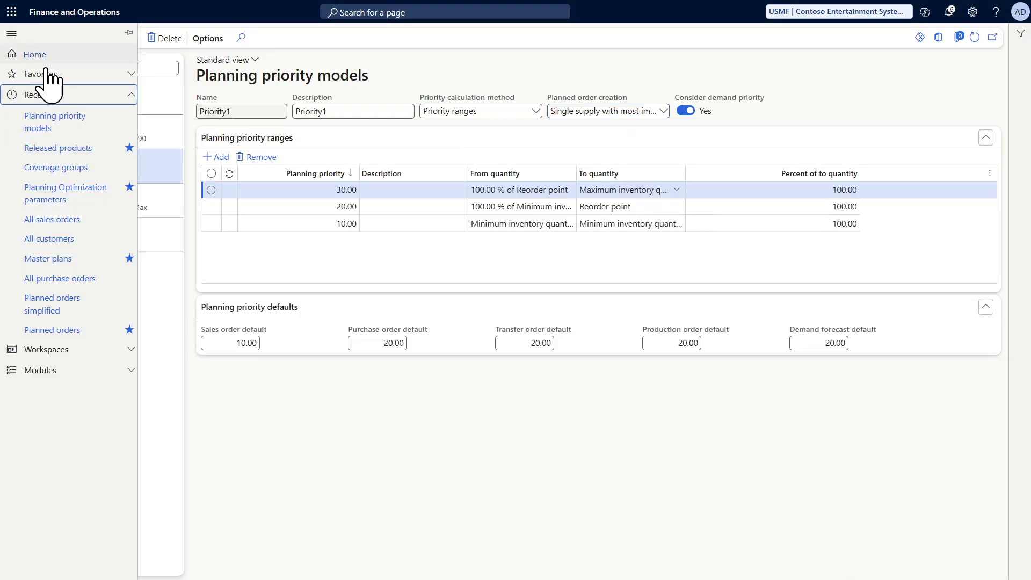
left_click(61, 150)
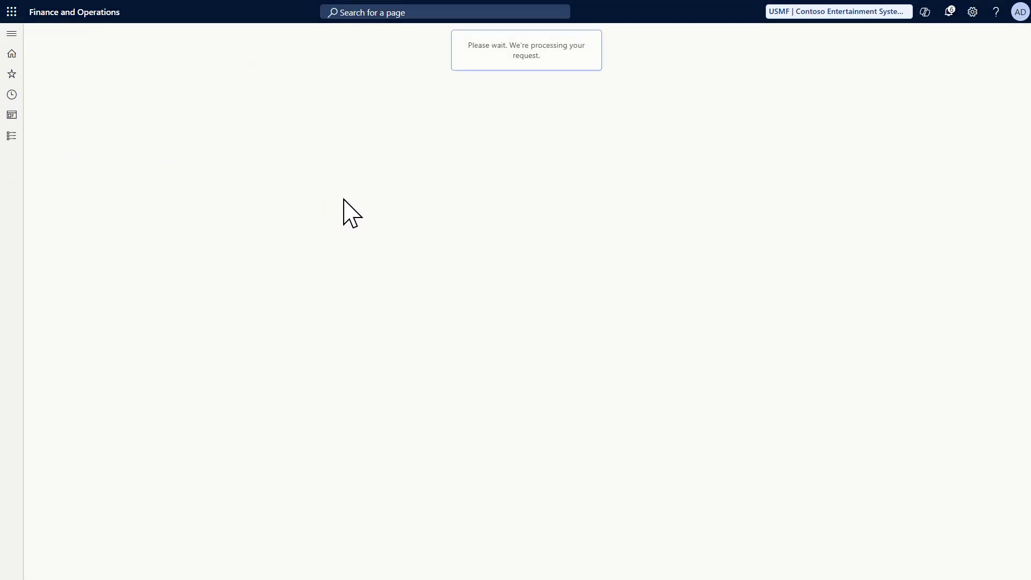
left_click(208, 242)
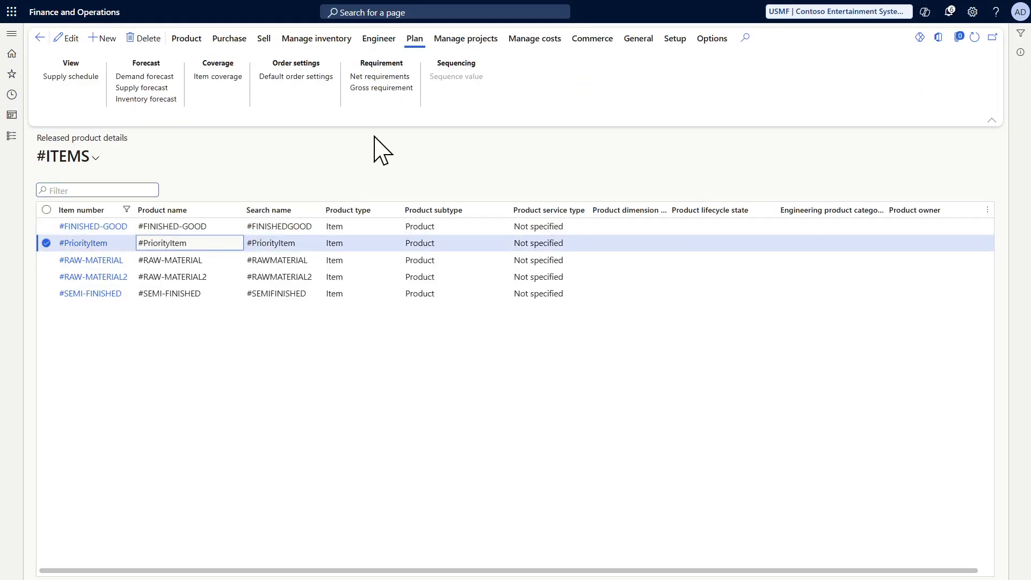
left_click(398, 79)
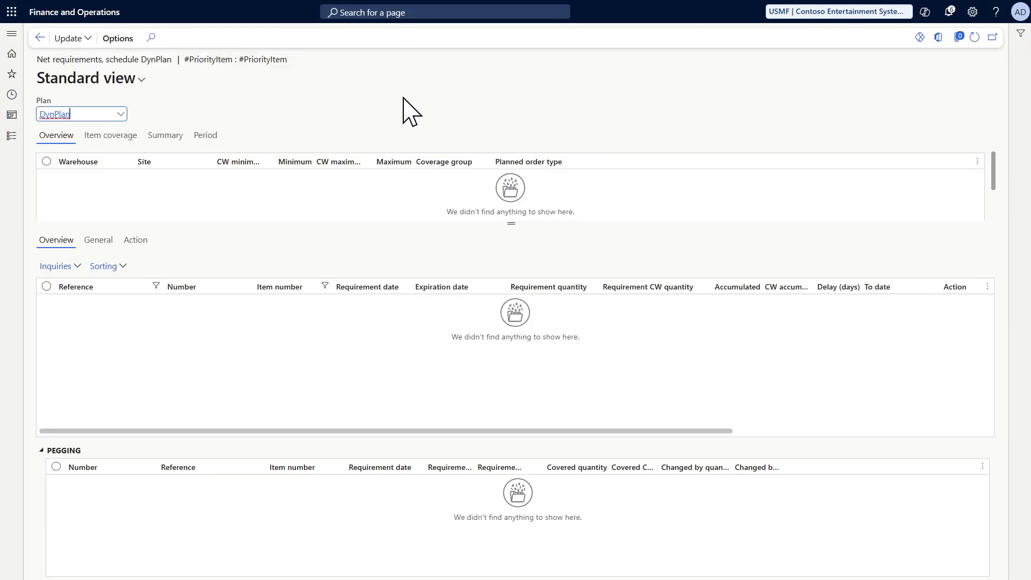
left_click(120, 114)
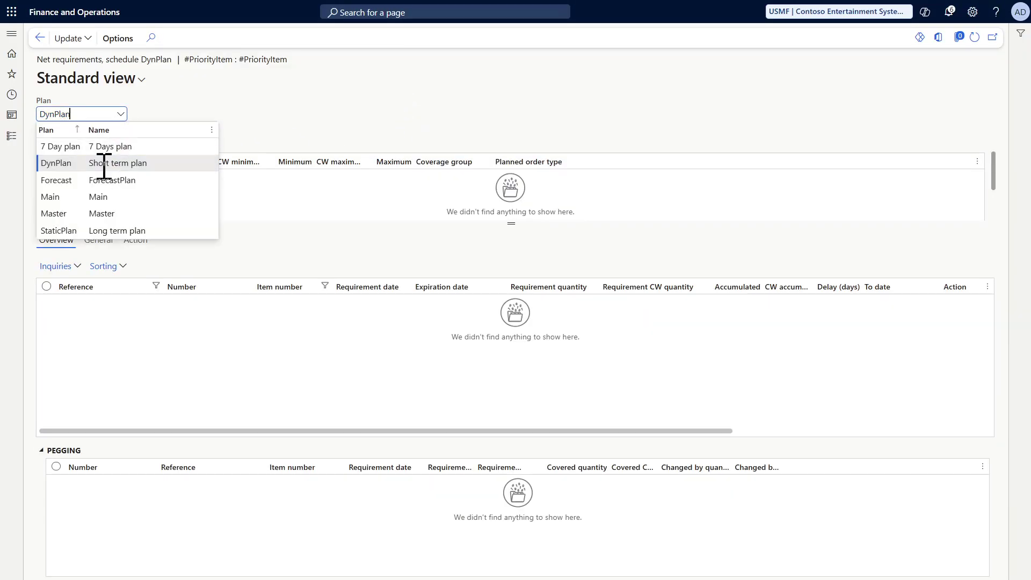
left_click(83, 195)
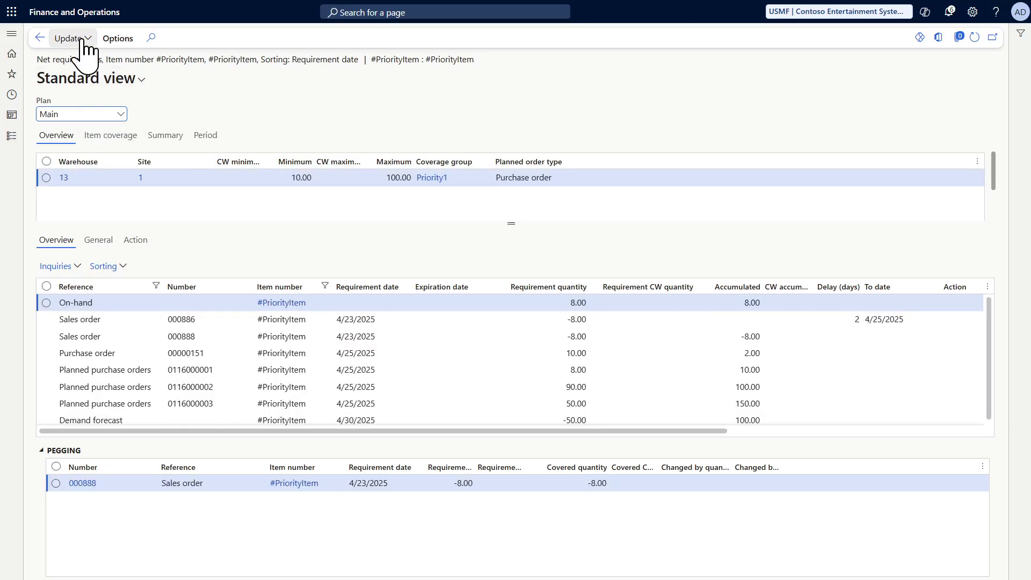
Rerun Planning Optimization for #PriorityItem on the Main master plan to apply the single-supply setting.
left_click(64, 39)
left_click(67, 76)
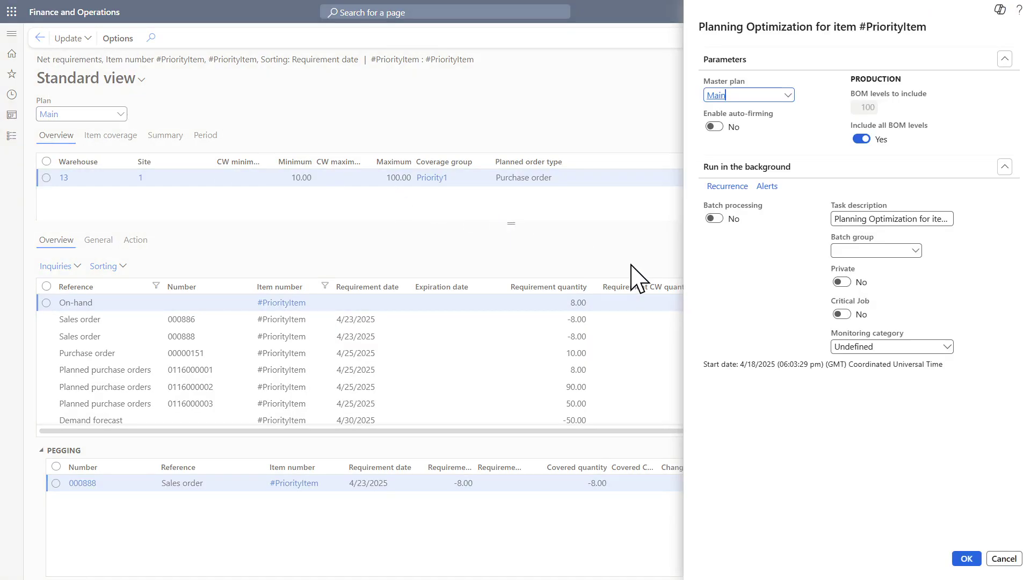
left_click(958, 556)
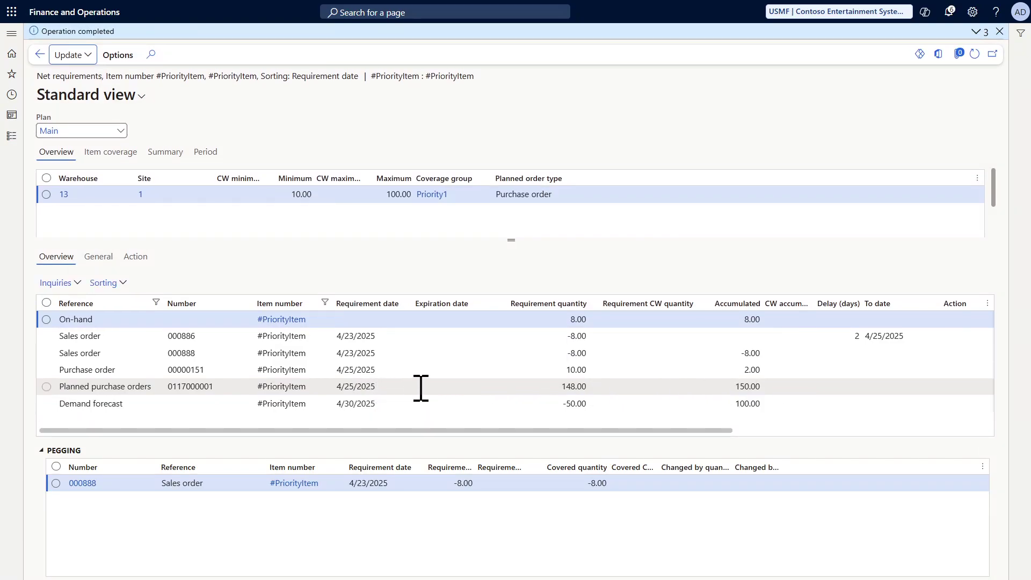
Examine the pegging of the on-hand line and the two sales orders dated 4/23/2025.
left_click(445, 320)
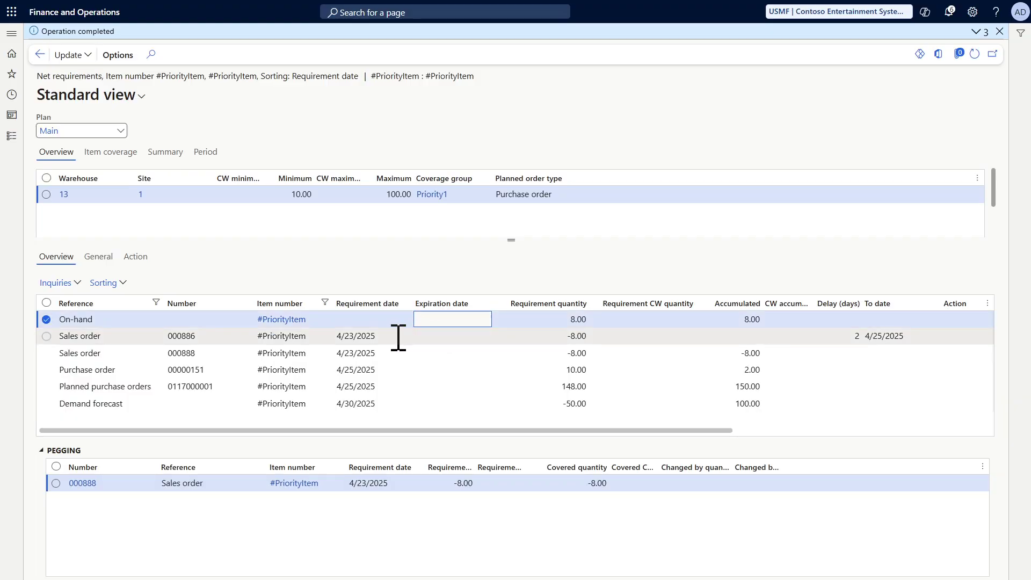
left_click(369, 354)
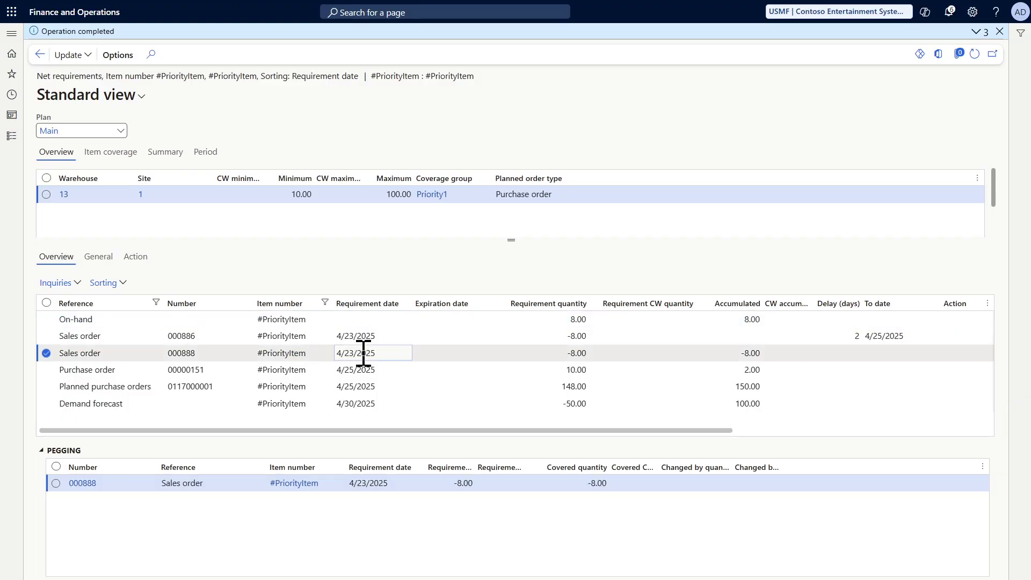
left_click(401, 318)
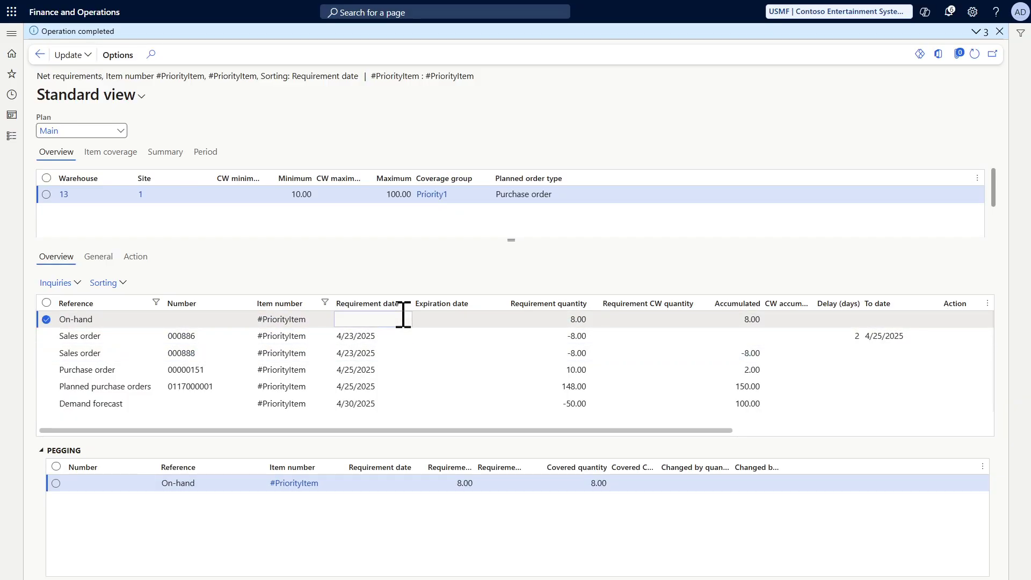
left_click(366, 336)
Examine which demands the purchase order and the planned purchase order cover, and check the planned order's requirement quantity.
left_click(381, 370)
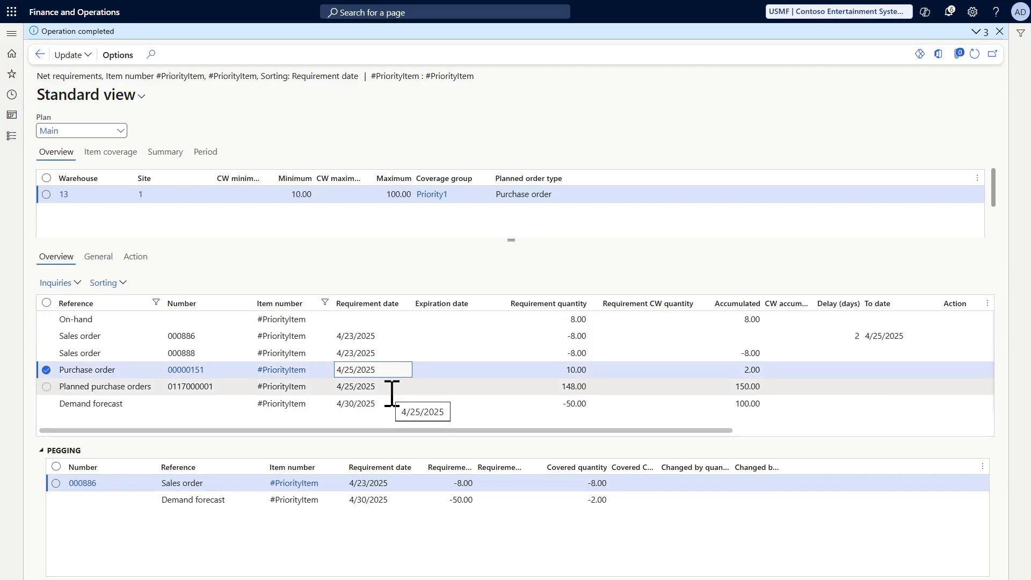
left_click(392, 389)
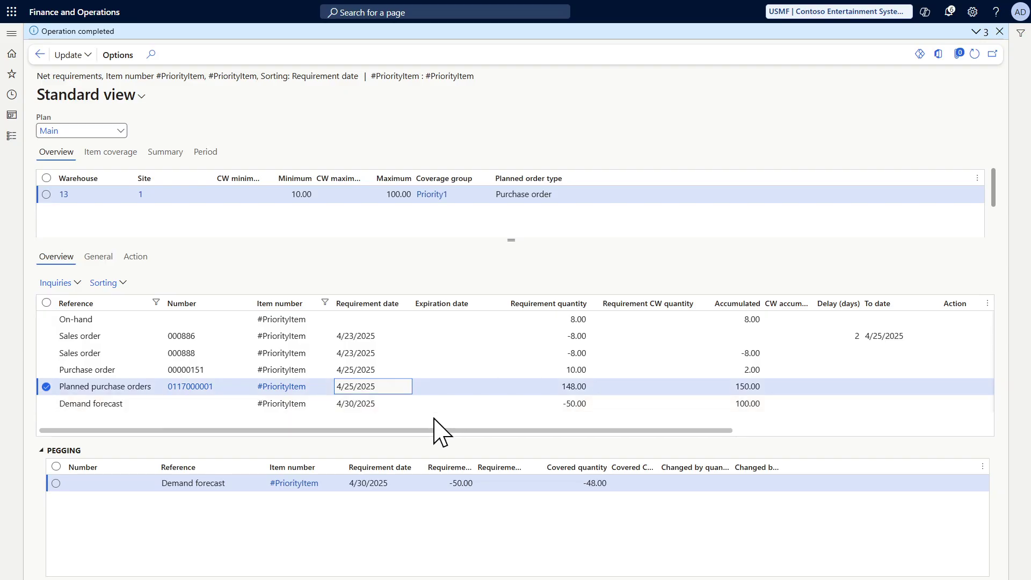
left_click(554, 389)
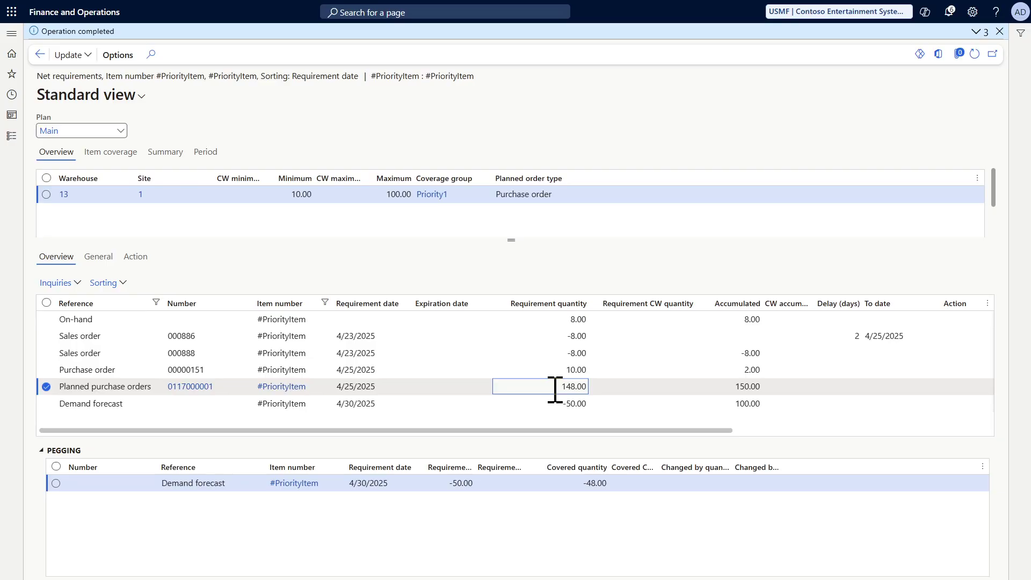
Set the Priority1 planning priority model's calculation method to Percent of Maximum inventory quantity and save it.
left_click(11, 34)
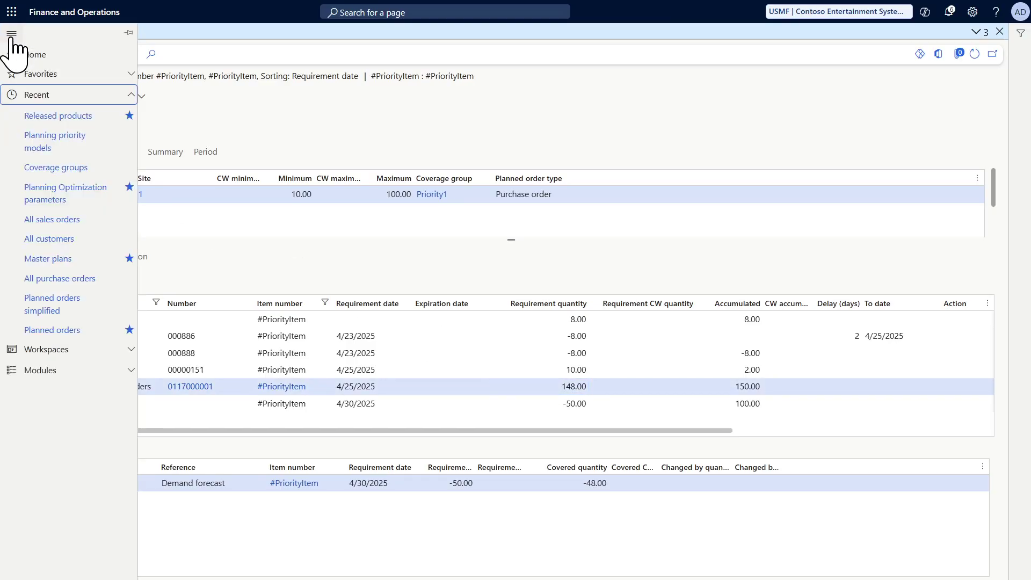
left_click(54, 140)
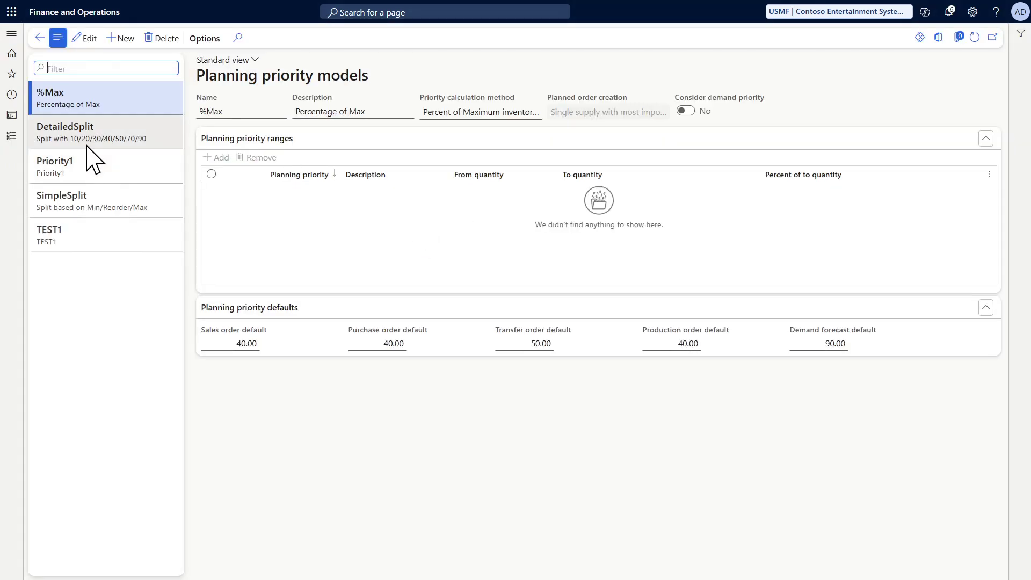
left_click(88, 160)
left_click(87, 38)
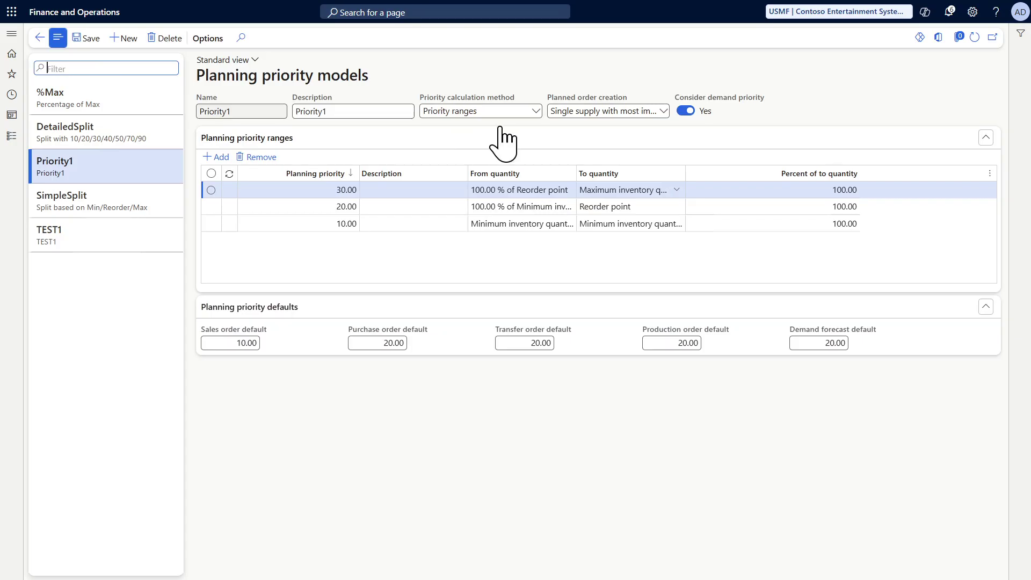
left_click(535, 112)
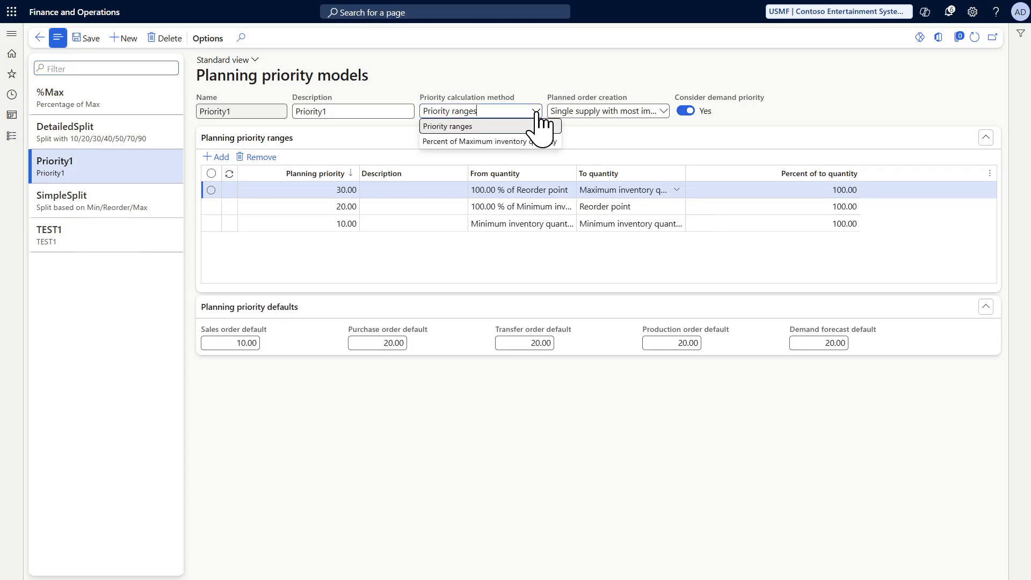
left_click(482, 144)
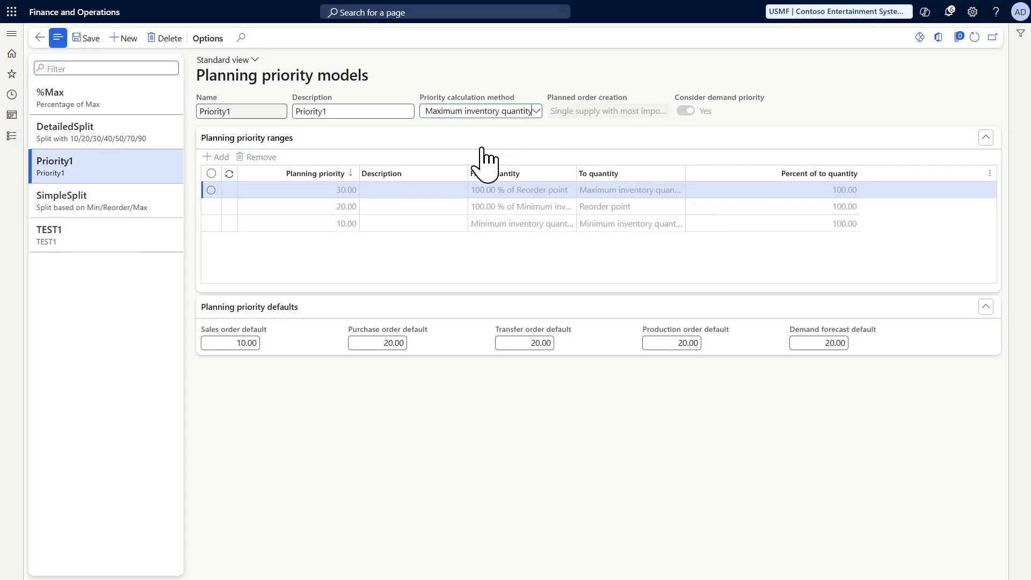
left_click(83, 39)
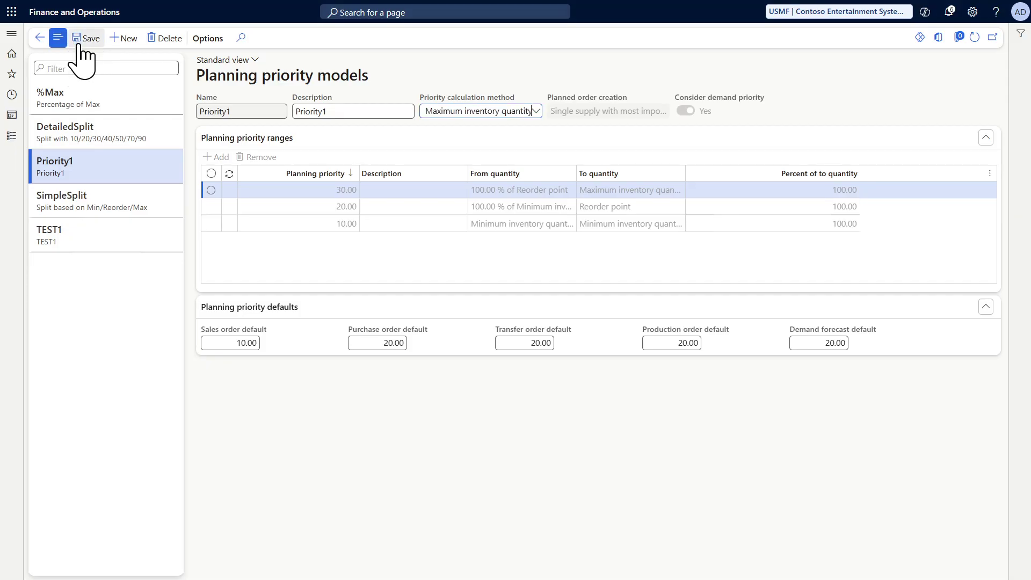
Open the net requirements of released product #PriorityItem and switch them to the Main plan.
left_click(11, 33)
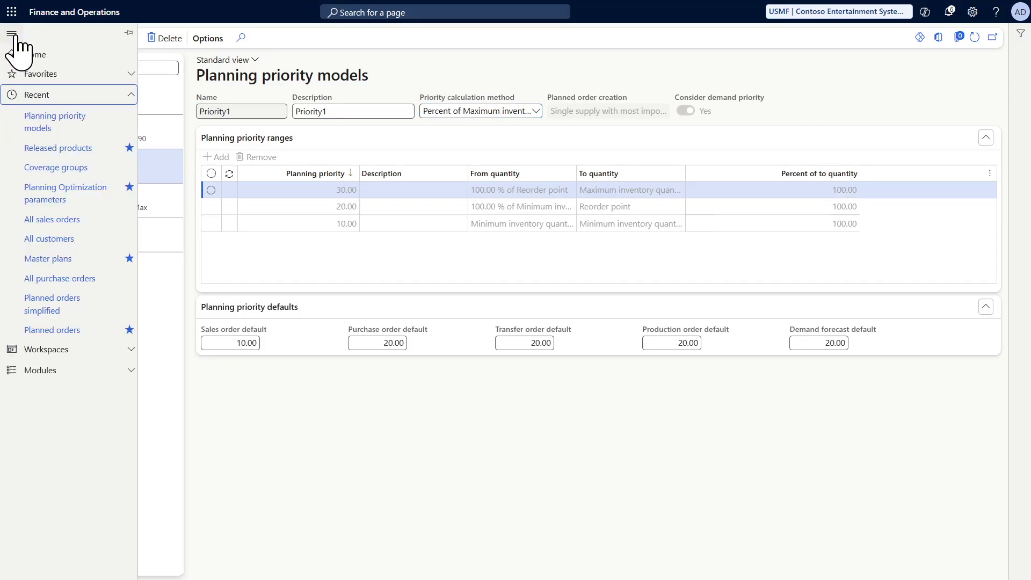
left_click(50, 148)
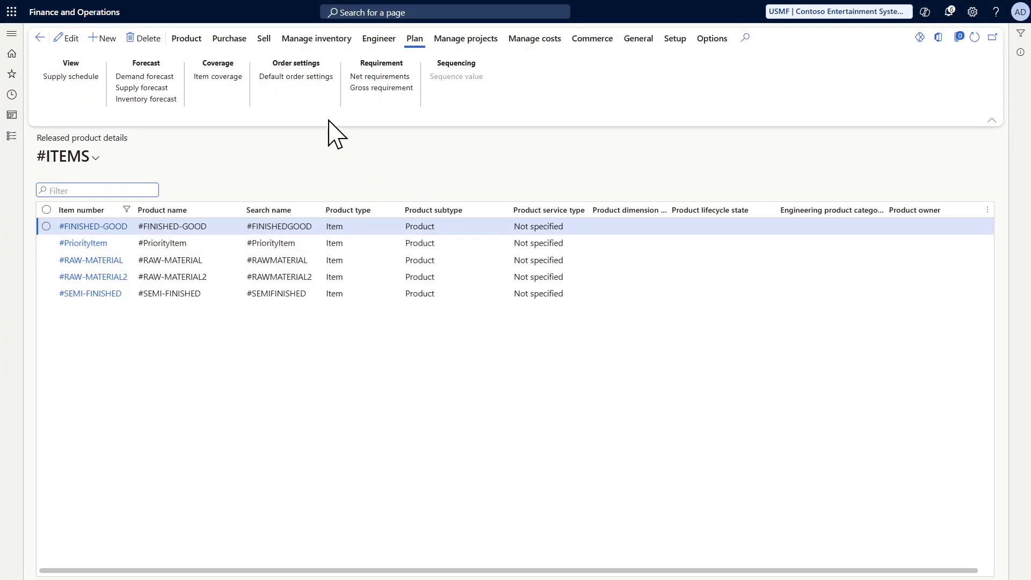
left_click(369, 77)
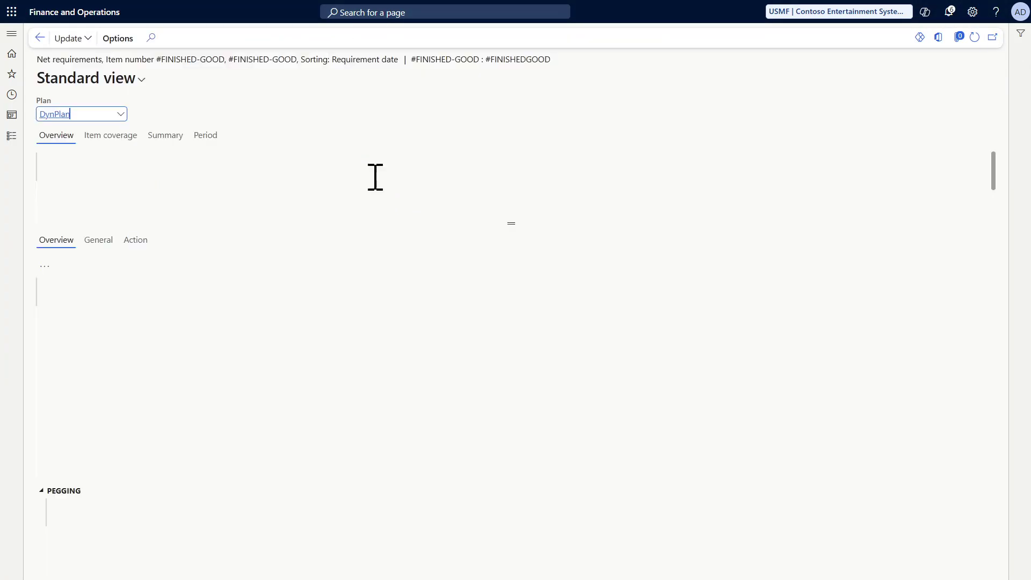
left_click(39, 37)
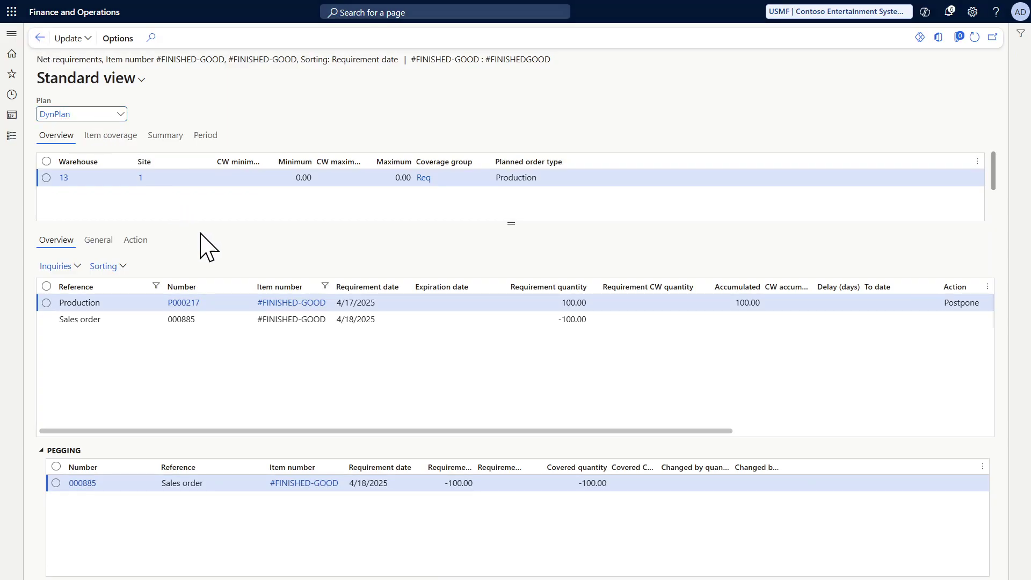
left_click(267, 242)
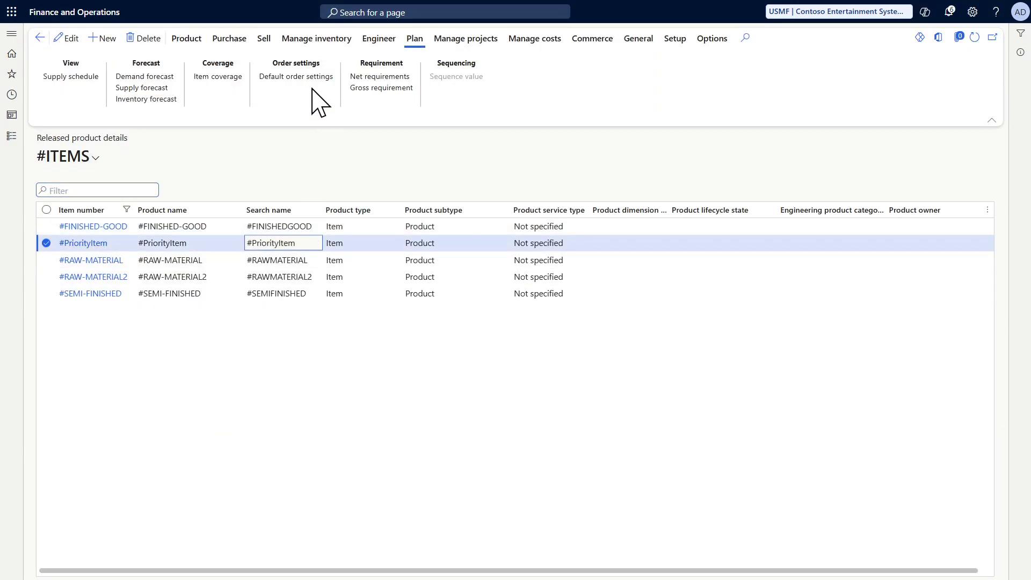
left_click(367, 76)
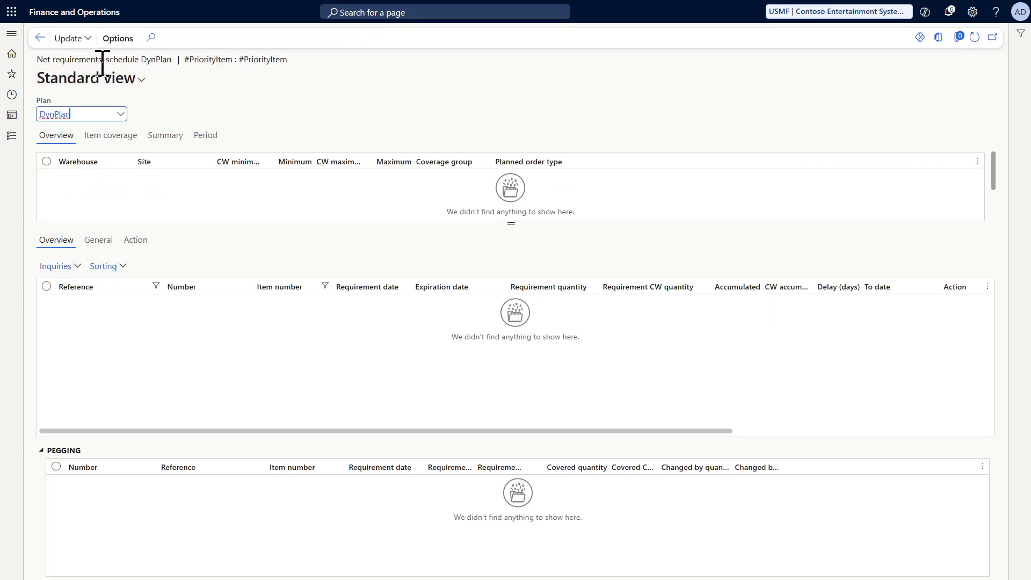
left_click(80, 40)
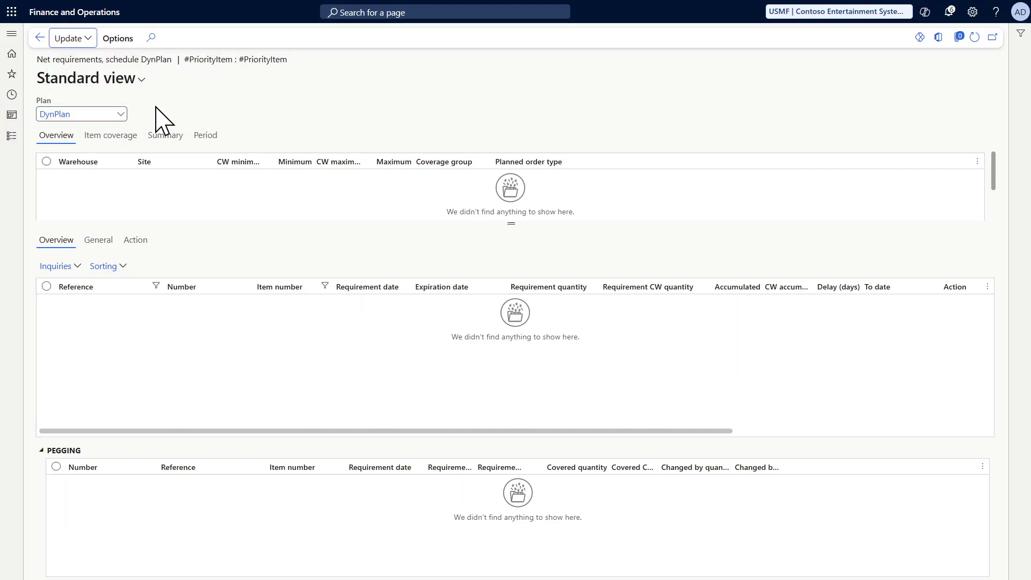
left_click(120, 114)
left_click(99, 199)
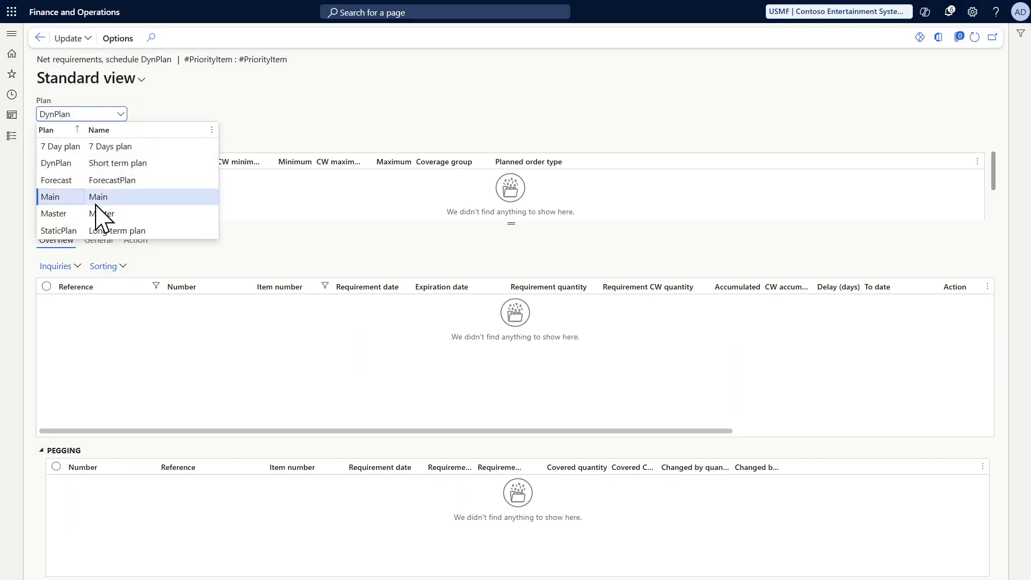
Rerun Planning Optimization for #PriorityItem on the Main master plan and inspect the demand forecast's accumulated quantity and pegging.
left_click(80, 48)
left_click(80, 73)
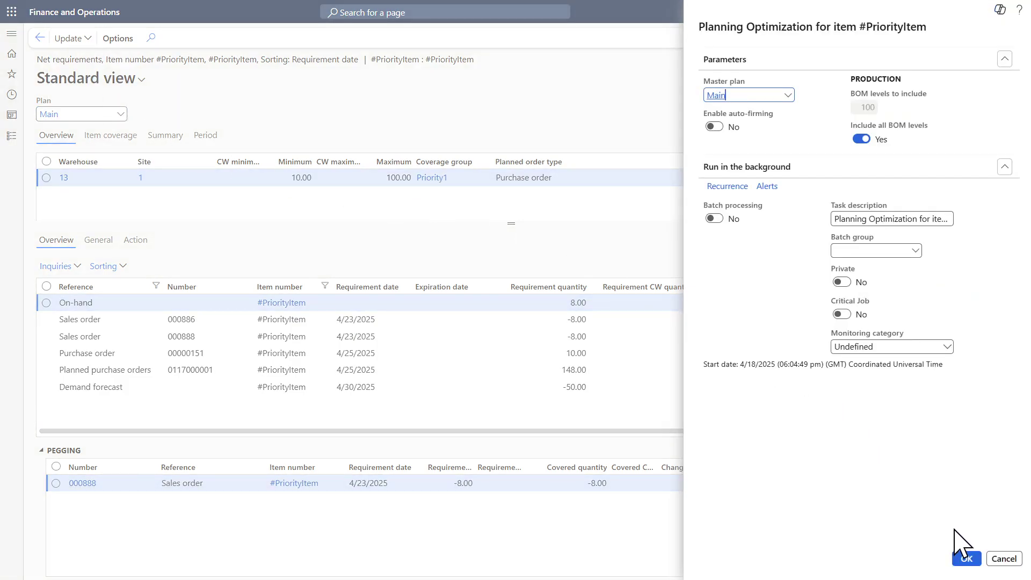
left_click(966, 559)
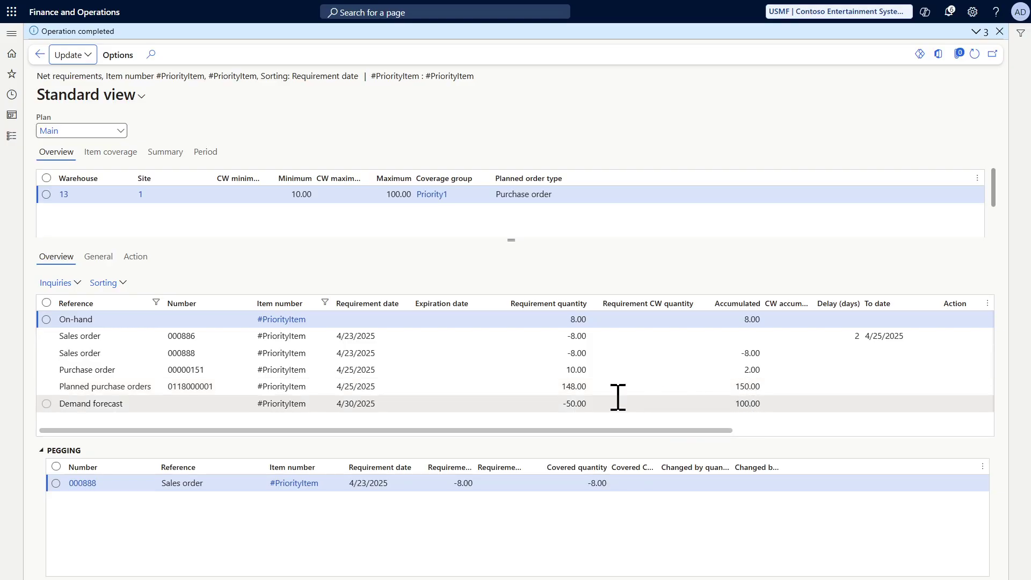
left_click(733, 403)
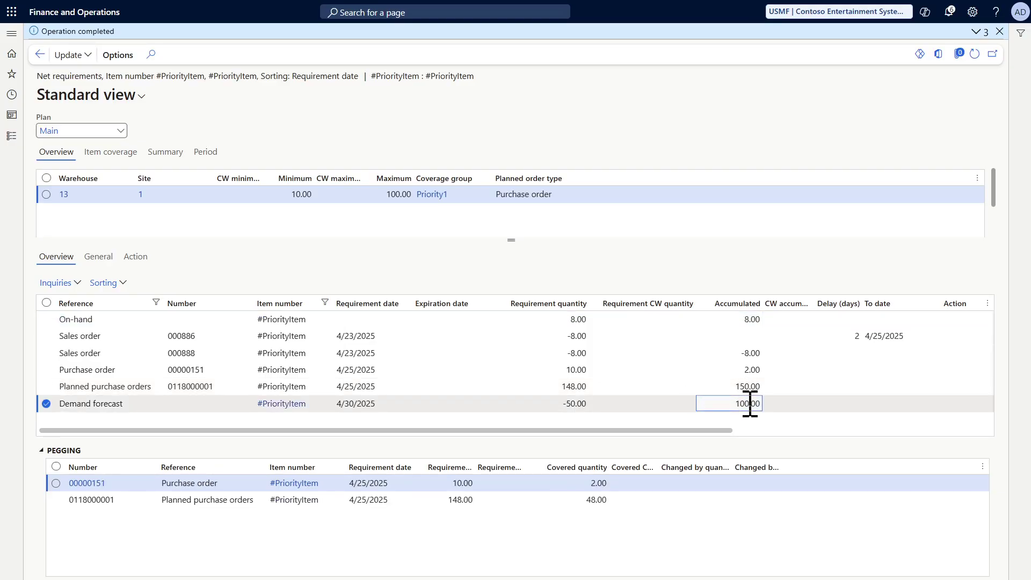
Change the Priority1 planning priority model's calculation method back to Priority ranges.
left_click(11, 34)
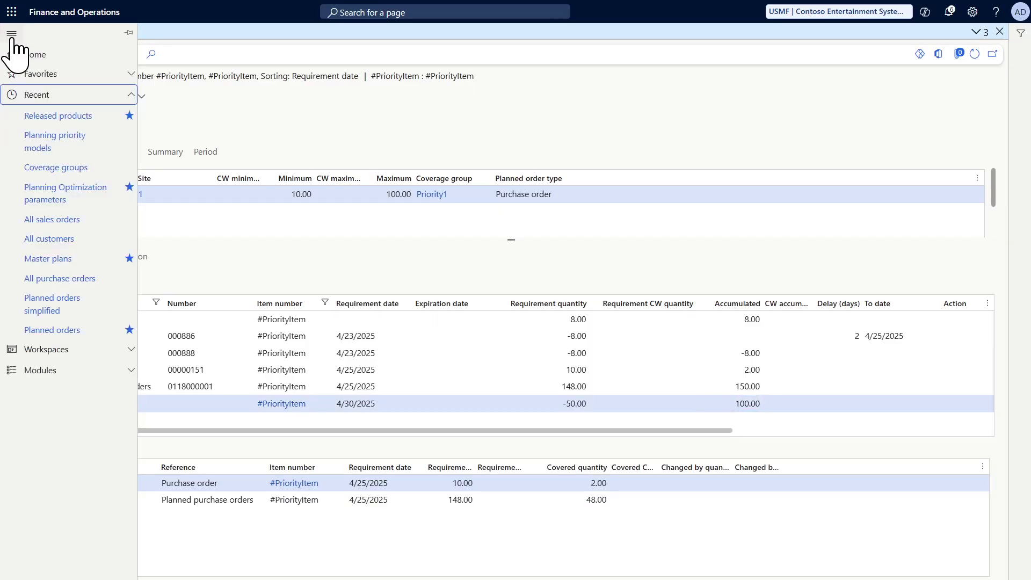
left_click(73, 142)
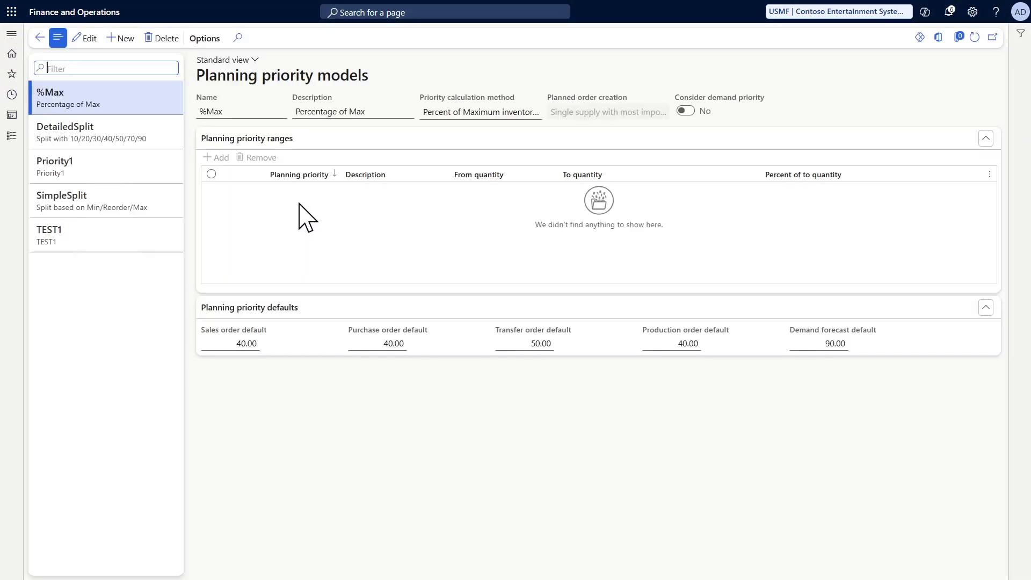
left_click(85, 170)
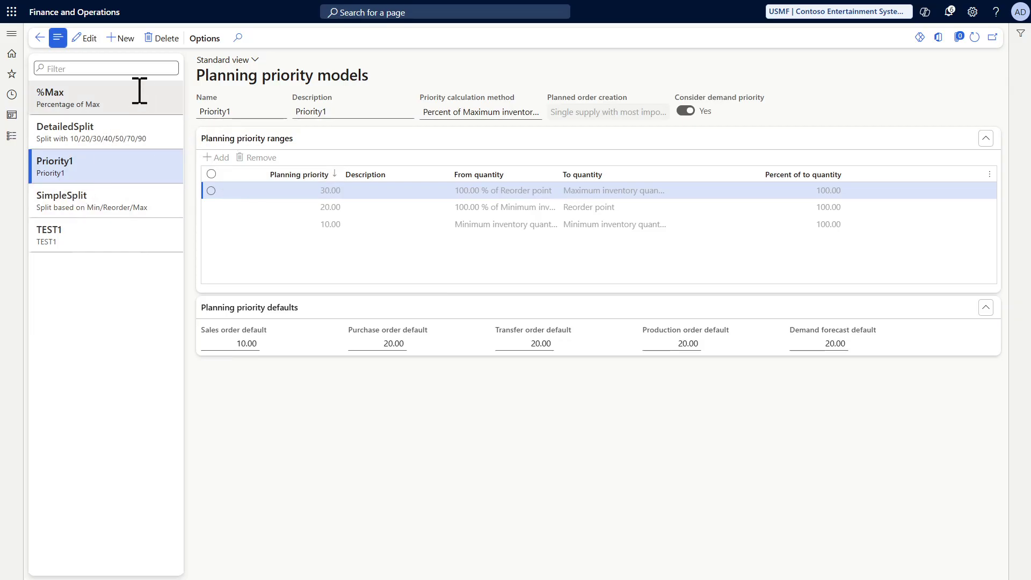
left_click(89, 39)
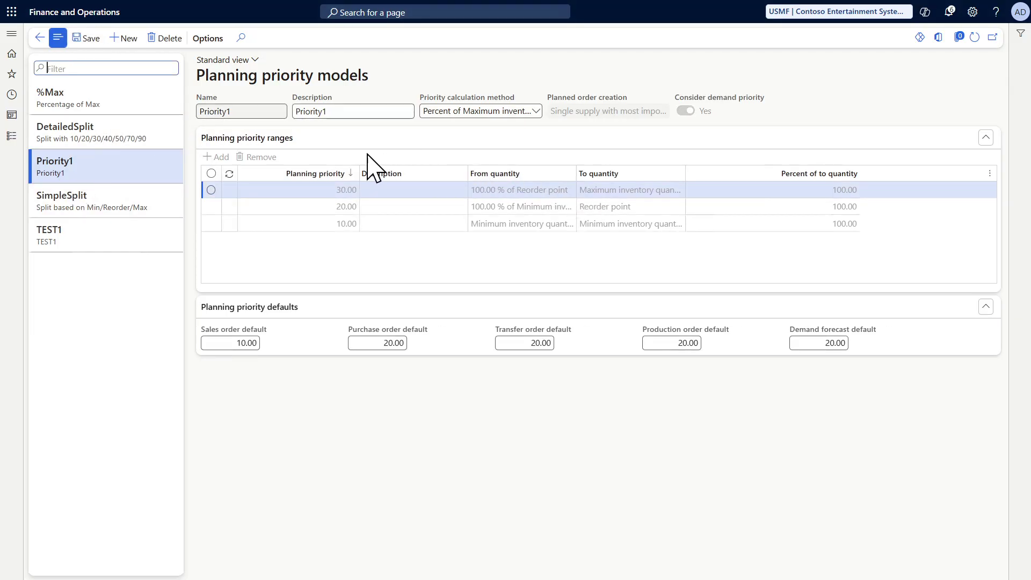
left_click(537, 114)
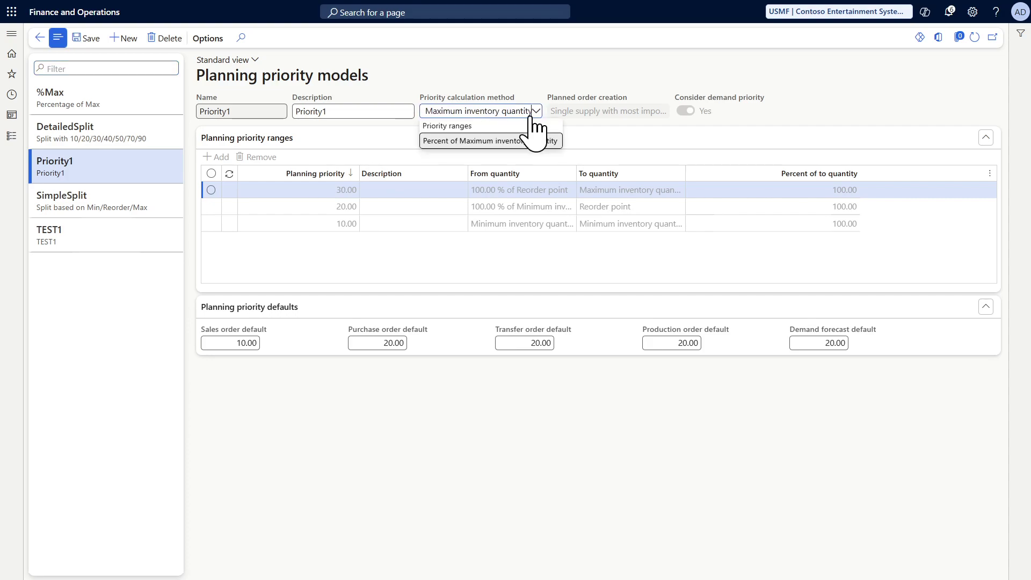
left_click(528, 127)
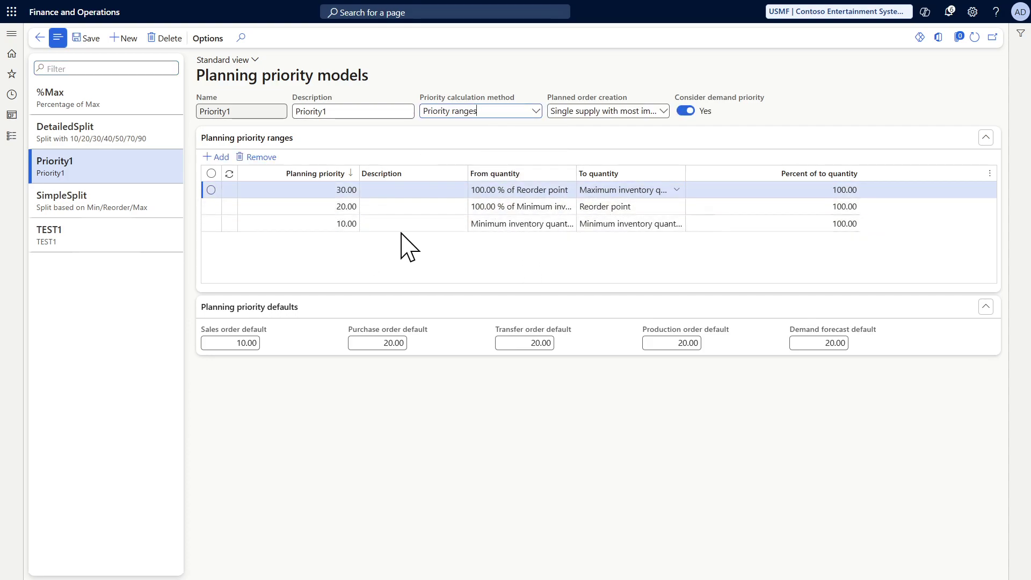
left_click(12, 34)
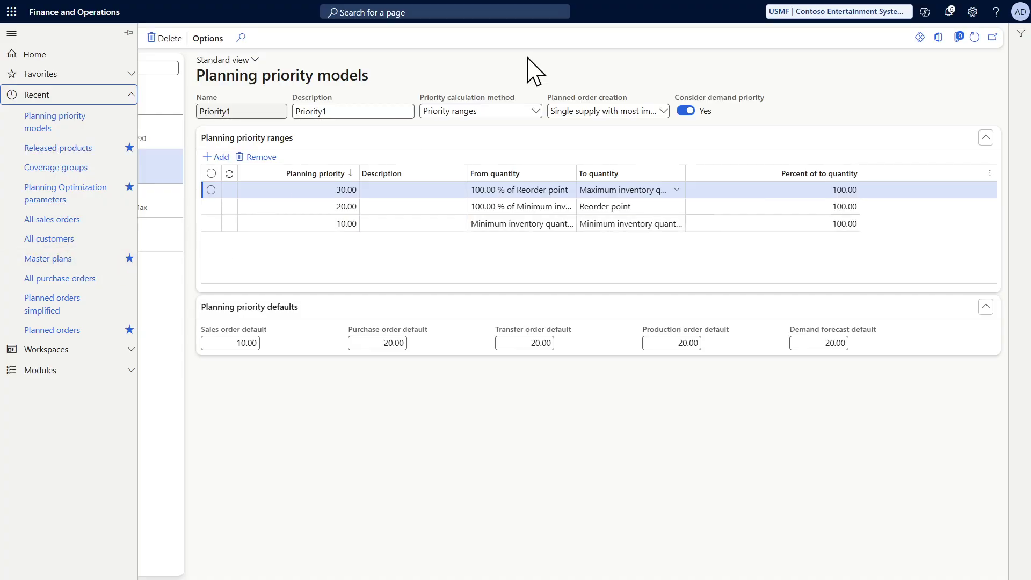
left_click(542, 18)
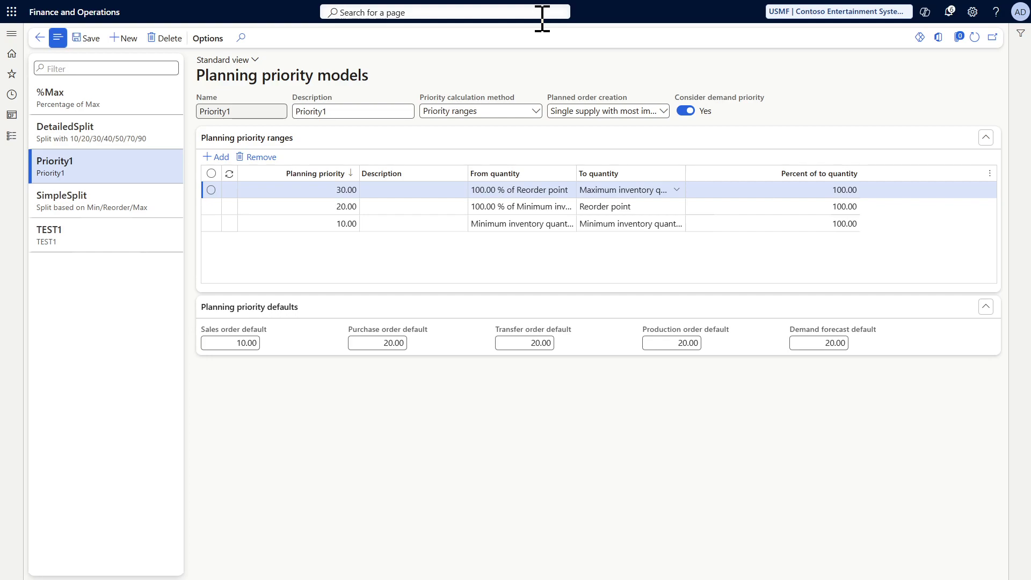
left_click(542, 16)
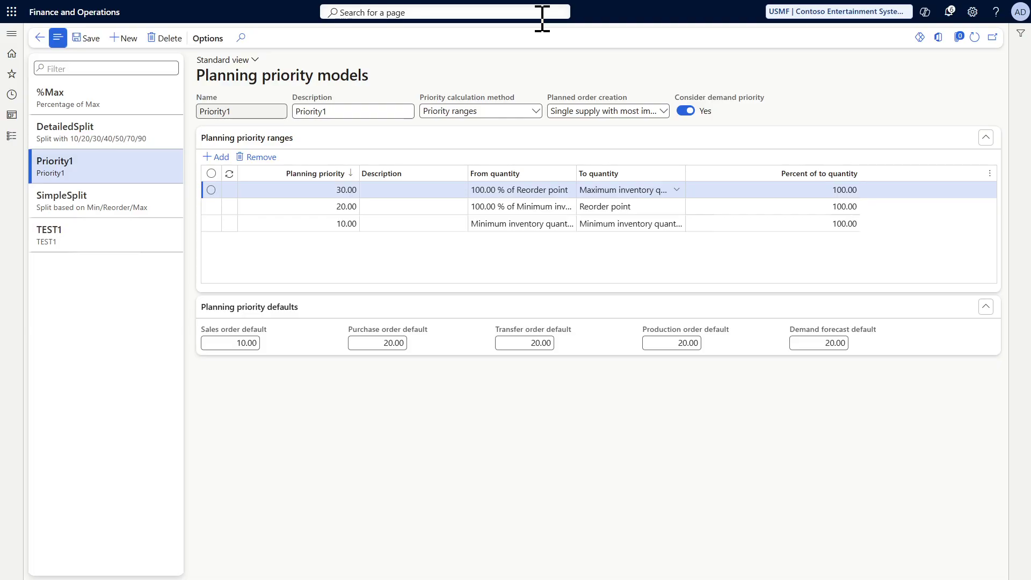